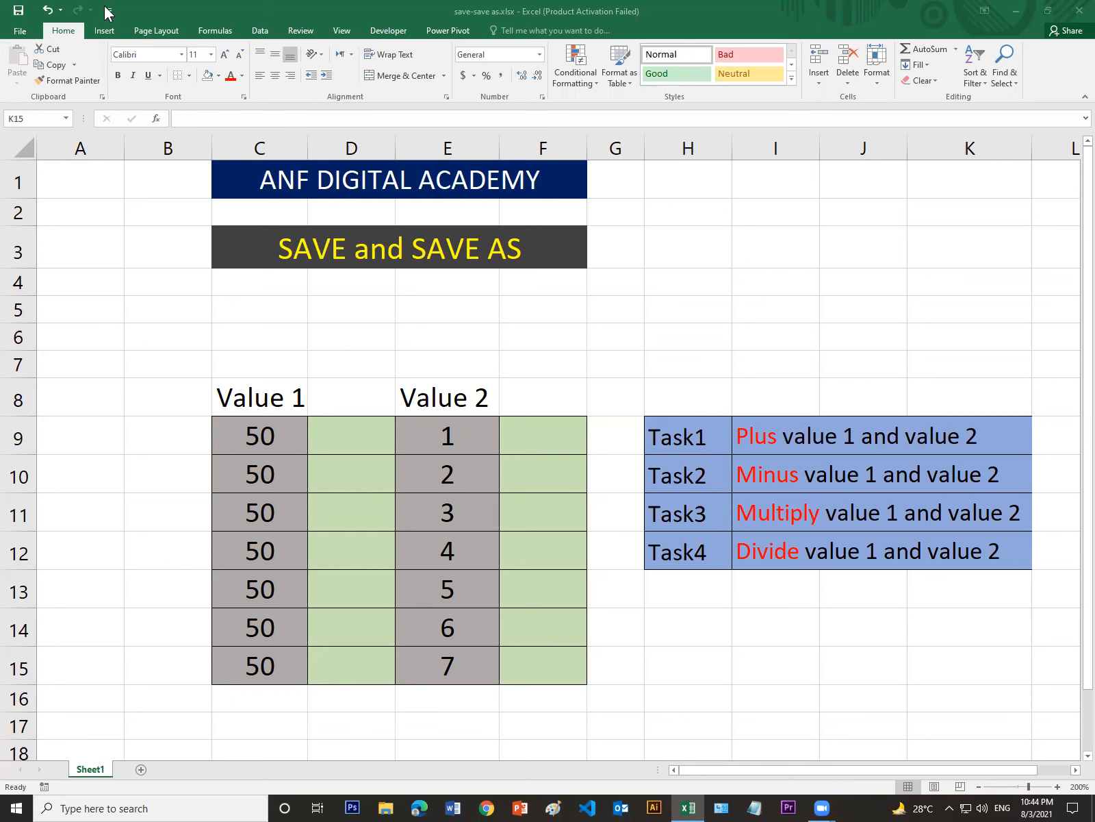
View the workbook's file options, including Save and Save As, and return to the worksheet
click(17, 29)
click(20, 31)
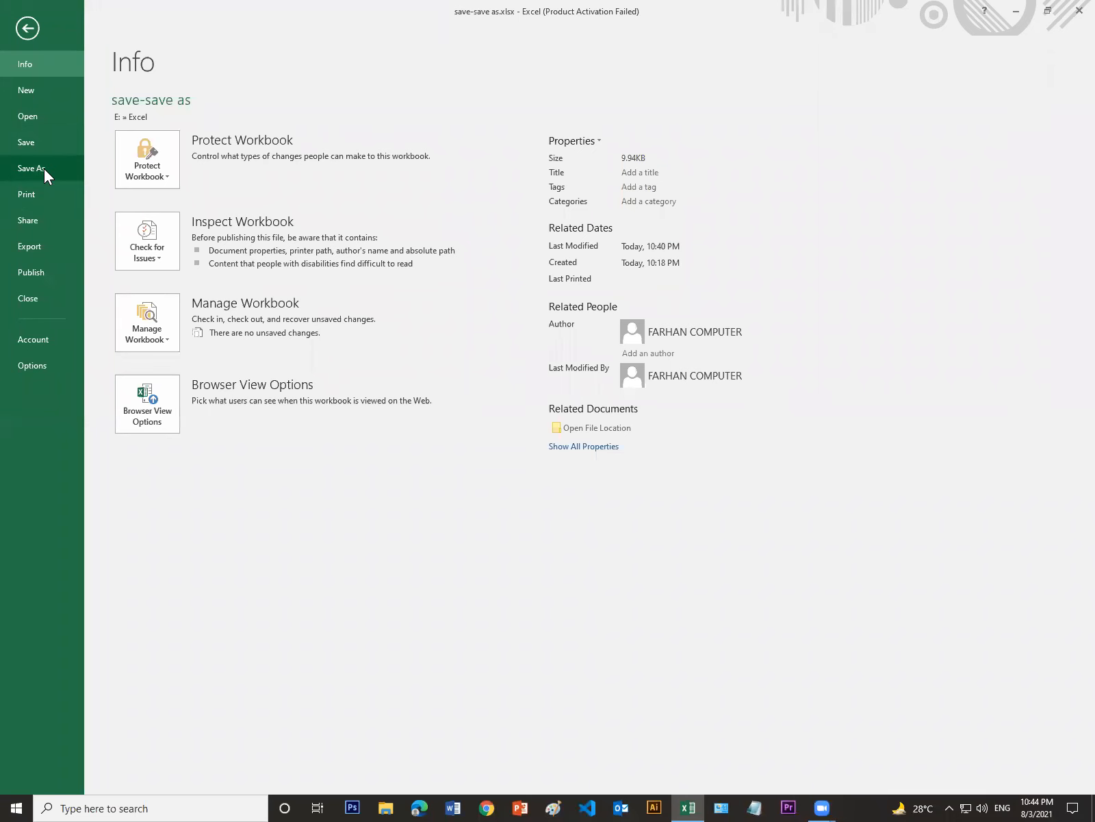
click(26, 29)
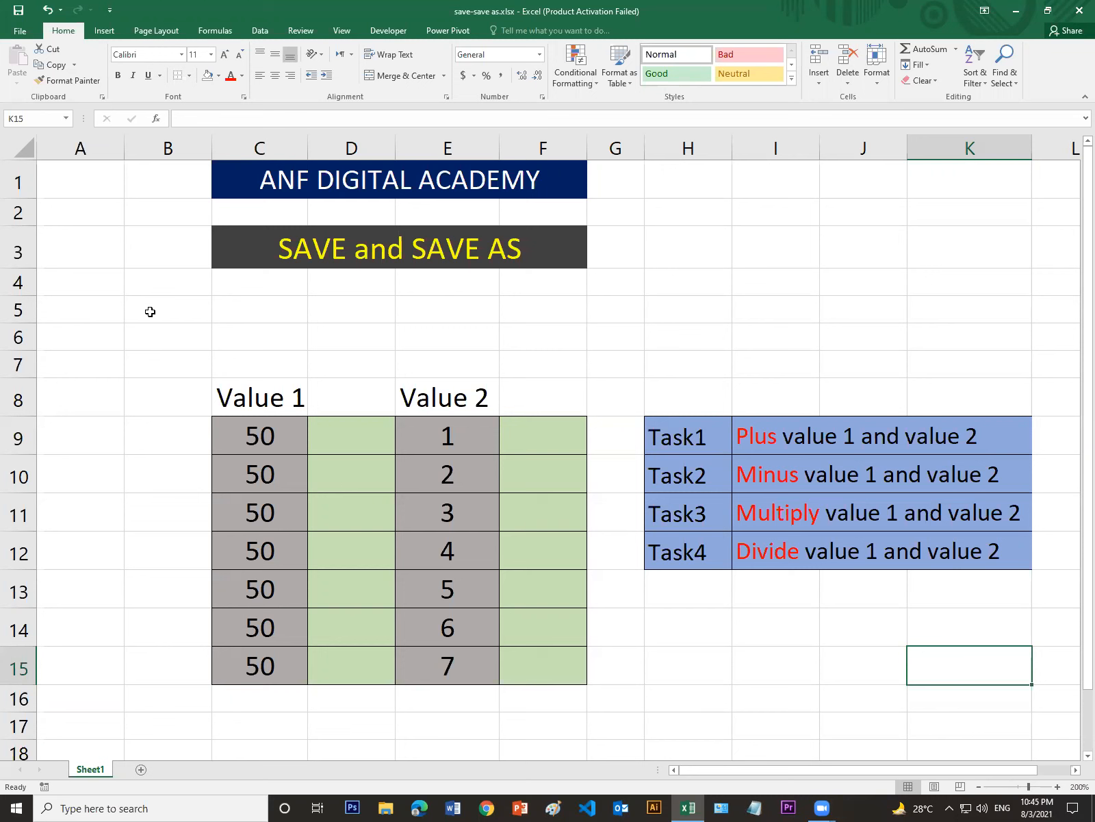
Examine the Value 1 and Value 2 columns, the Task1 label and the empty result cells F9:F15
click(253, 397)
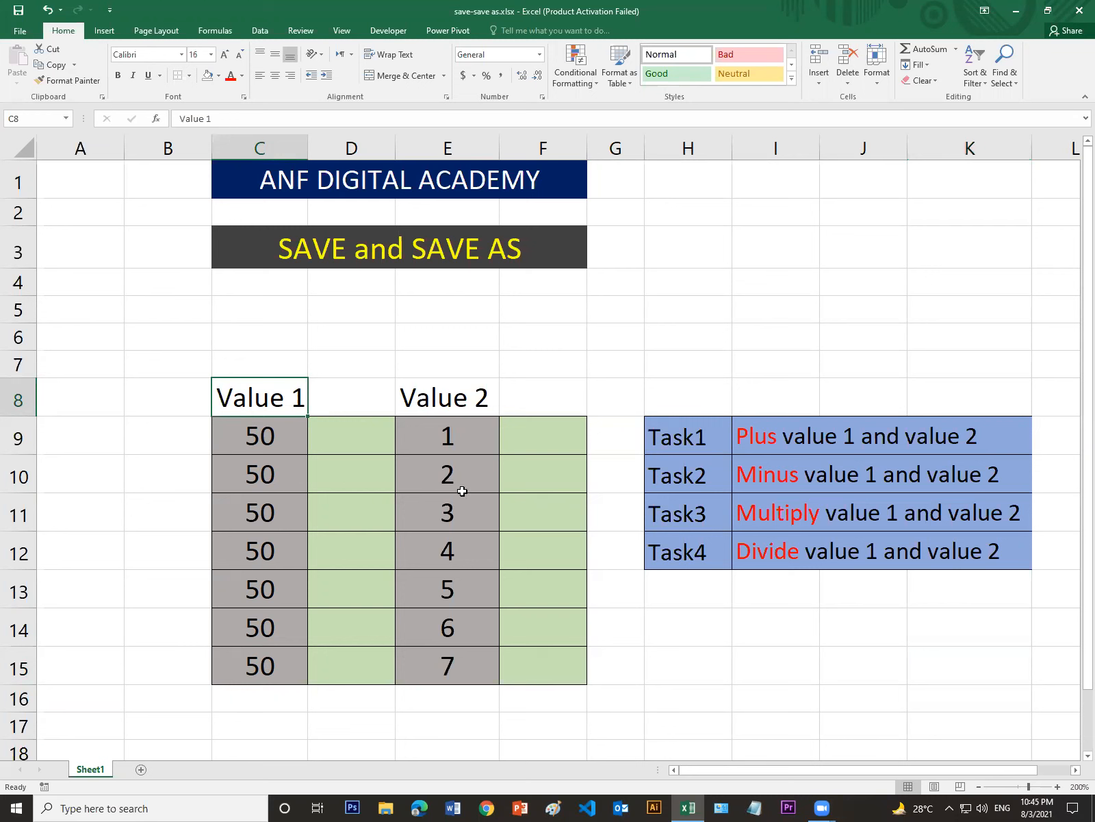
click(479, 430)
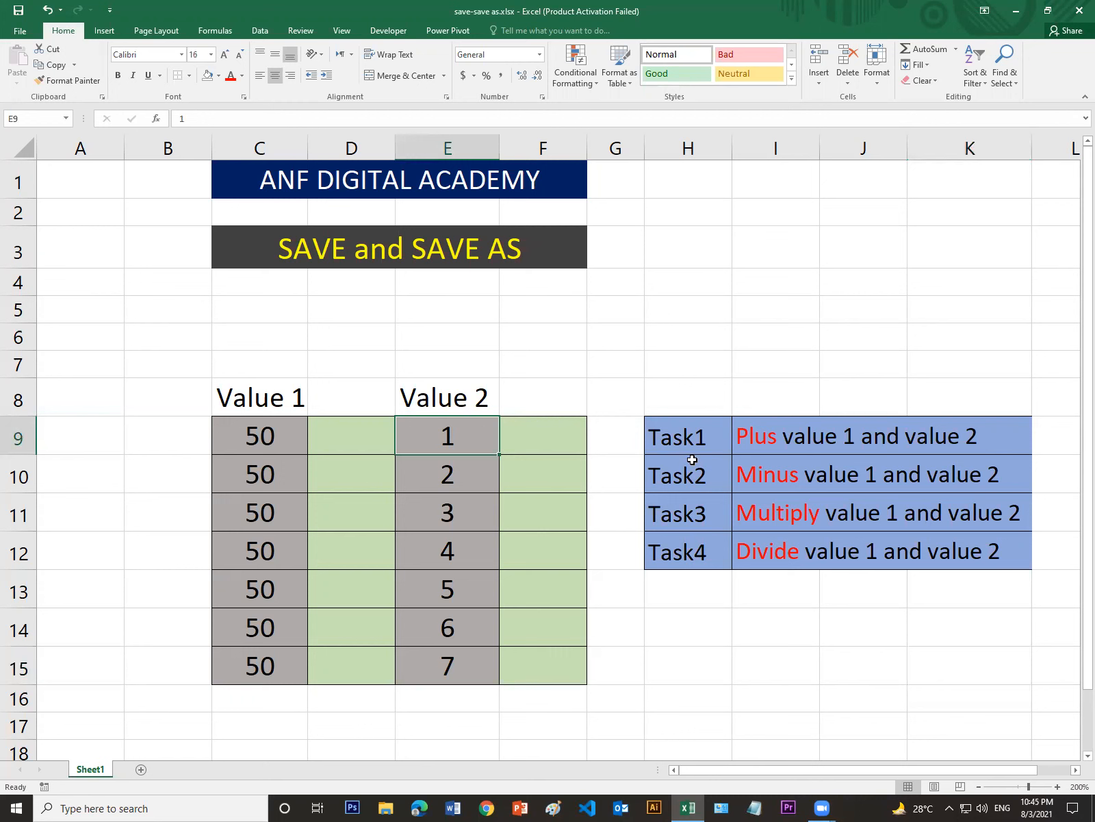
click(700, 439)
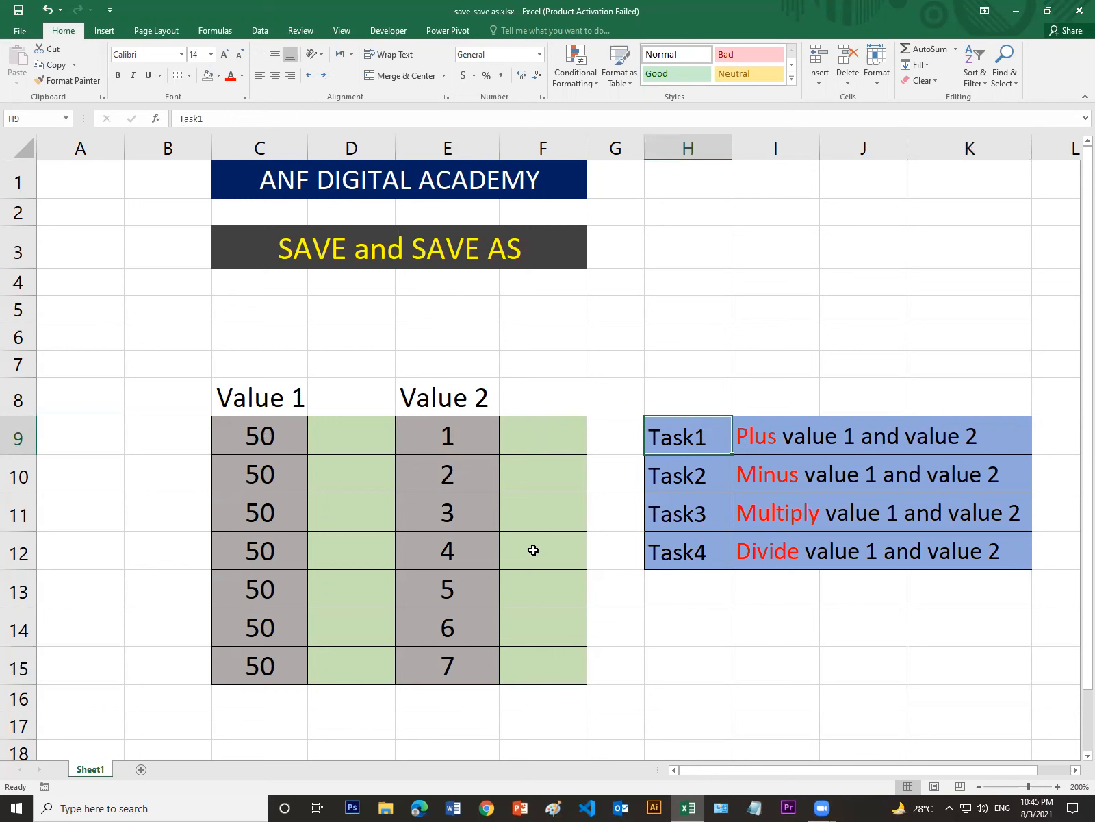
click(285, 436)
click(459, 437)
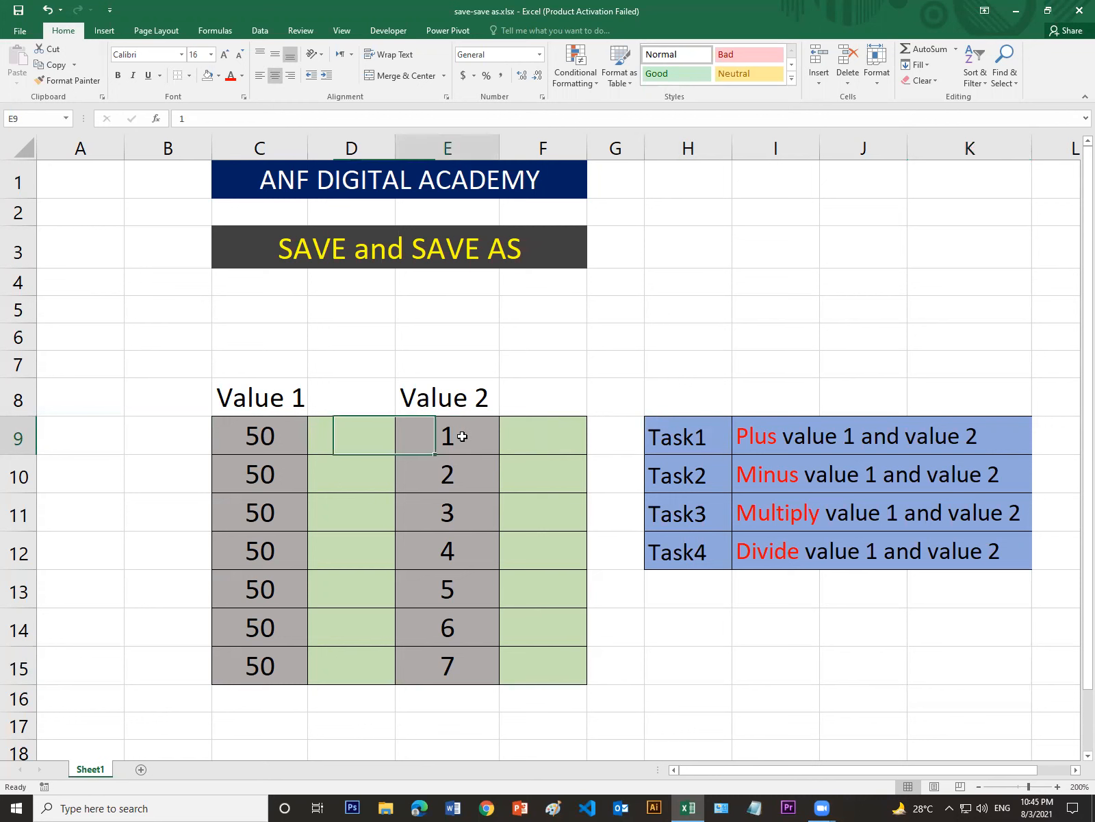
click(551, 436)
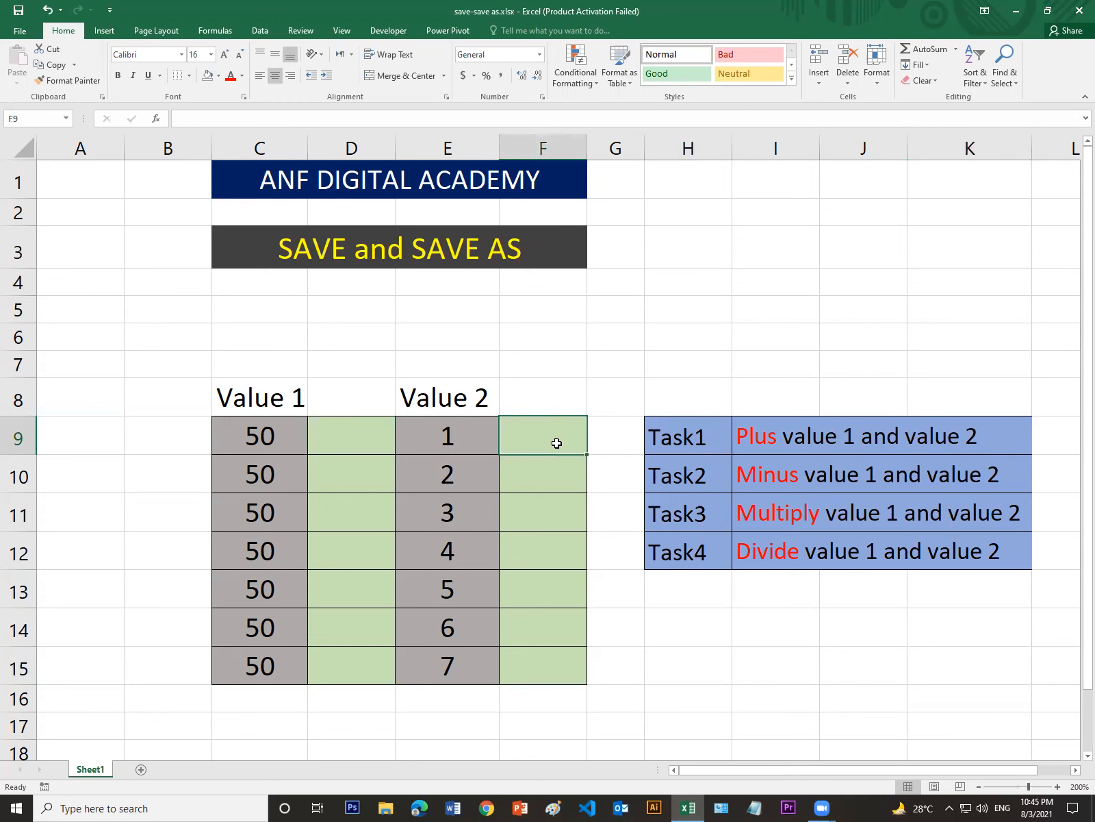
click(282, 478)
click(452, 472)
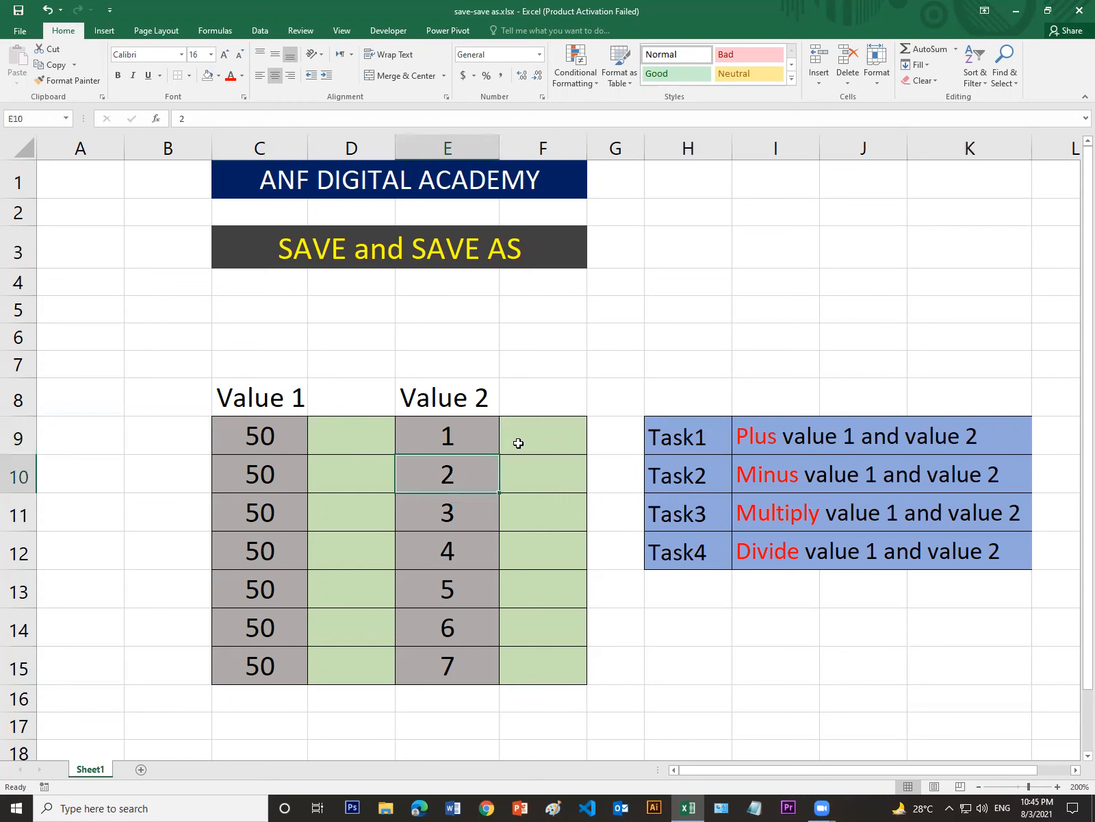
click(547, 443)
click(557, 478)
click(562, 523)
click(564, 591)
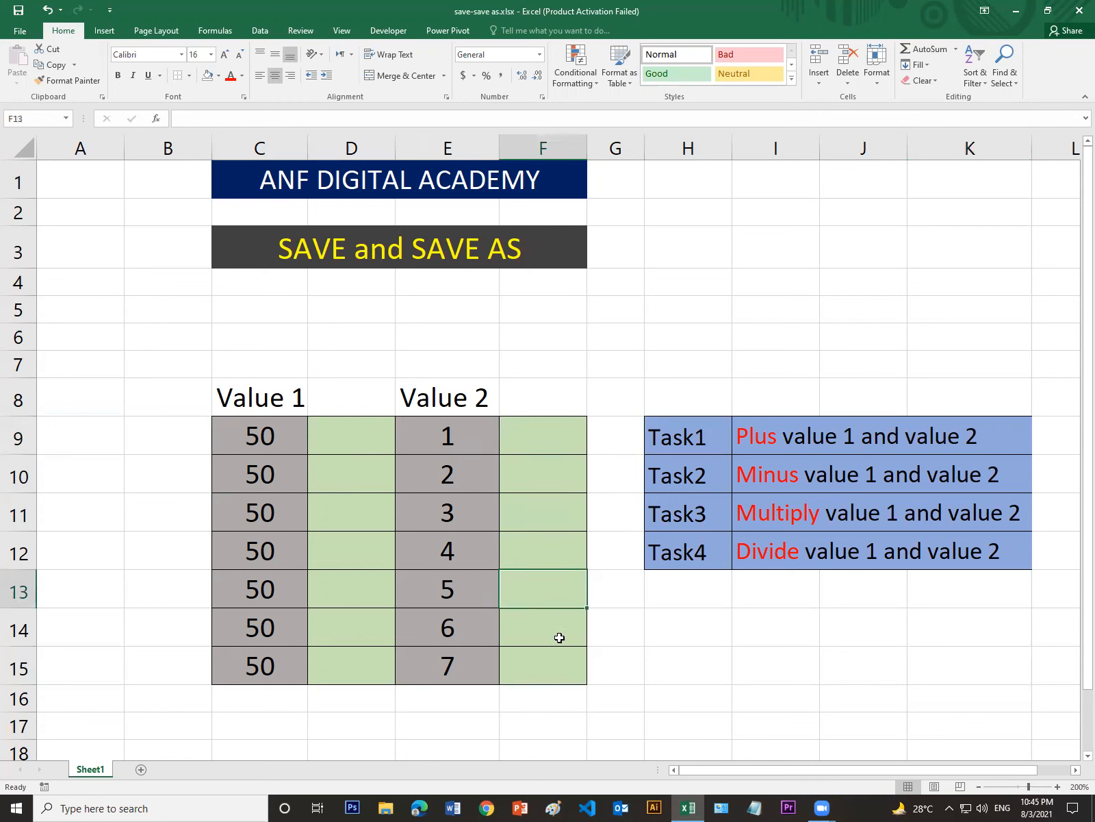
click(557, 637)
click(559, 664)
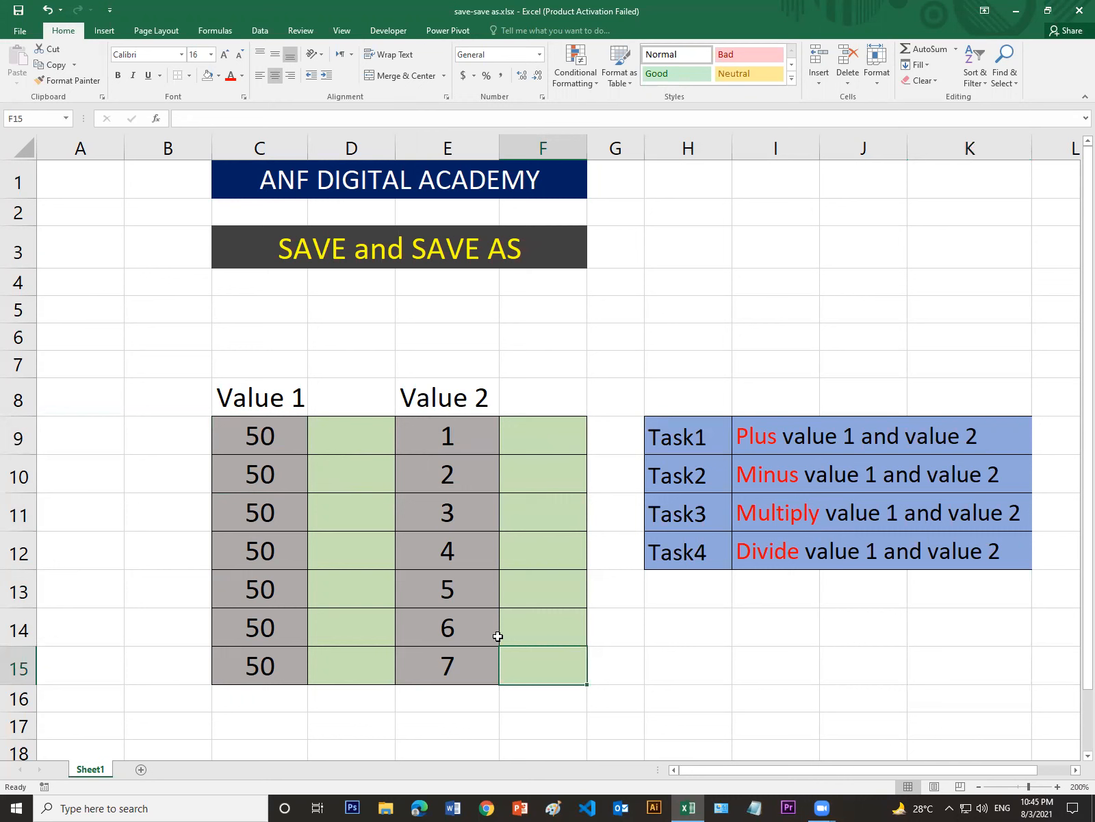
Review the empty result cells in column F against the task descriptions in H9:I12
click(571, 443)
click(568, 483)
click(568, 556)
drag(567, 603, 569, 620)
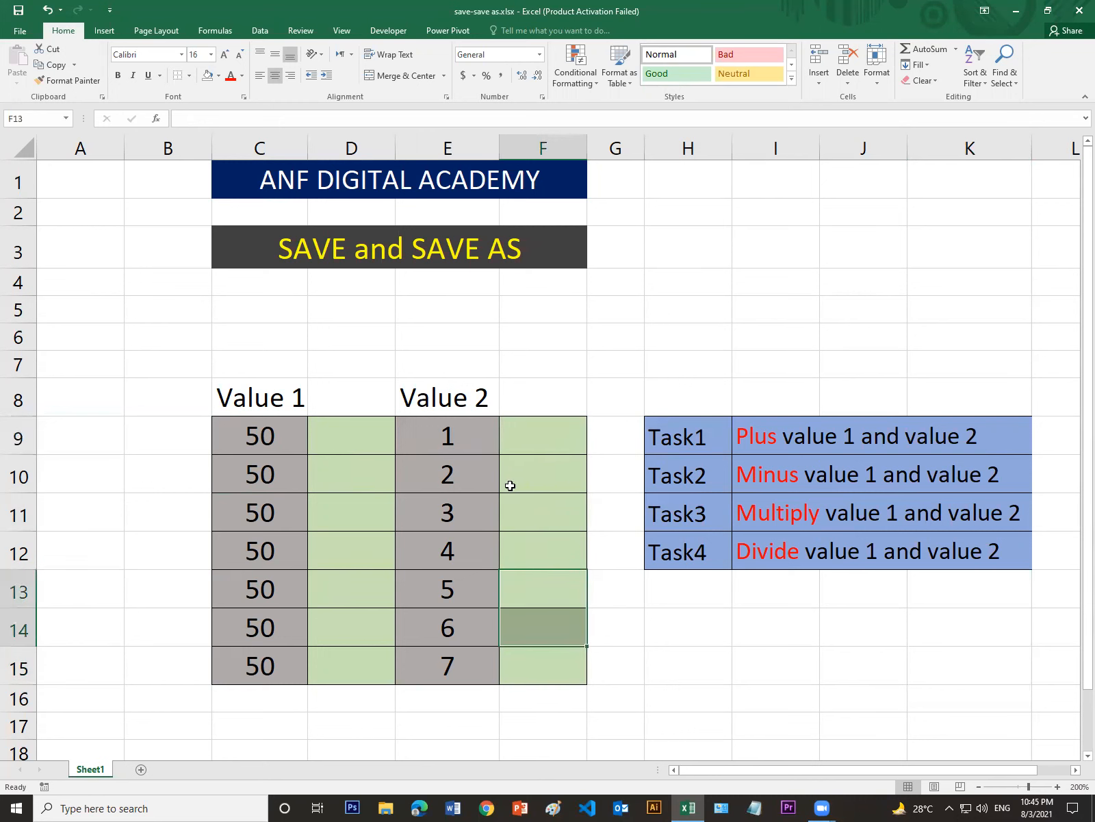
click(551, 439)
click(543, 515)
click(546, 597)
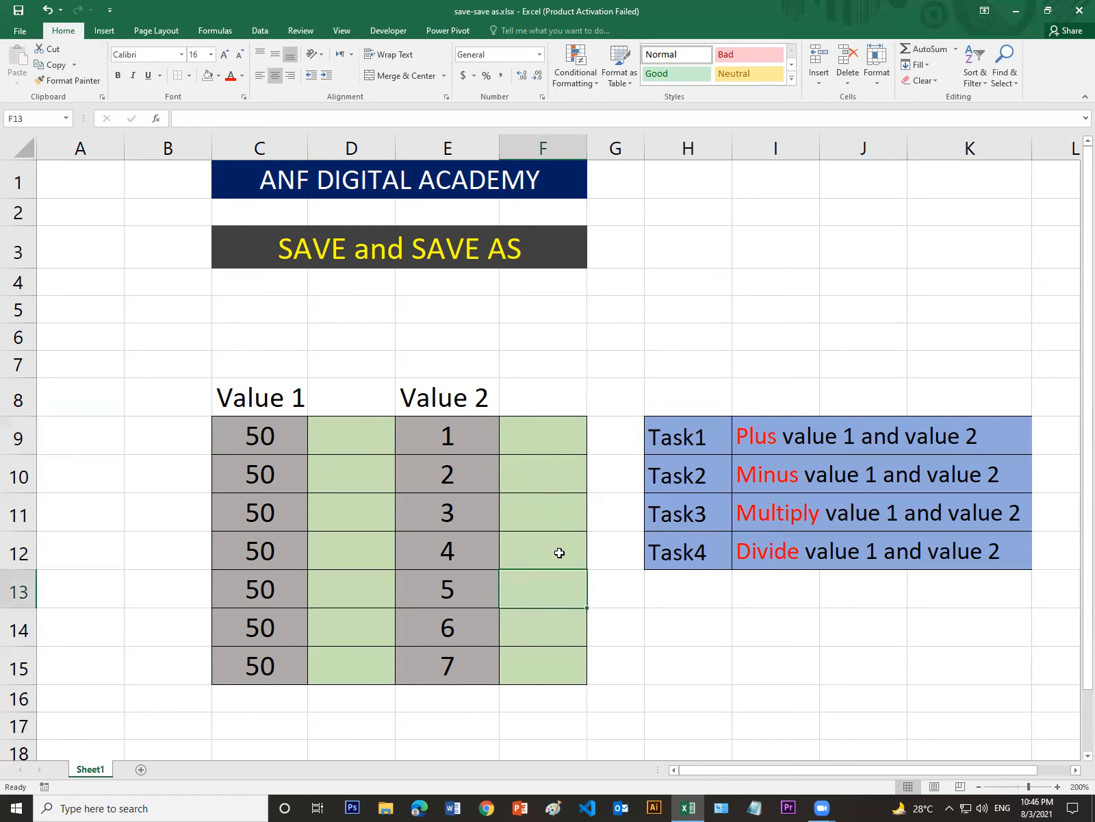
click(687, 557)
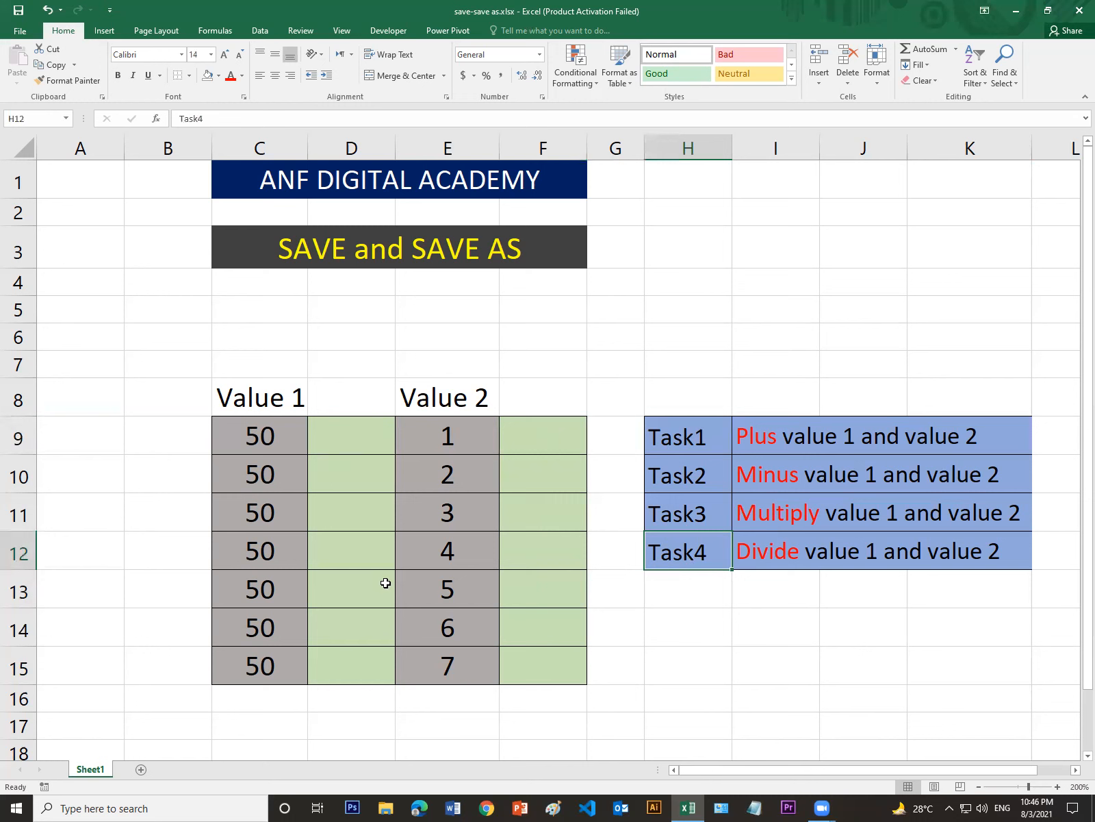
click(279, 460)
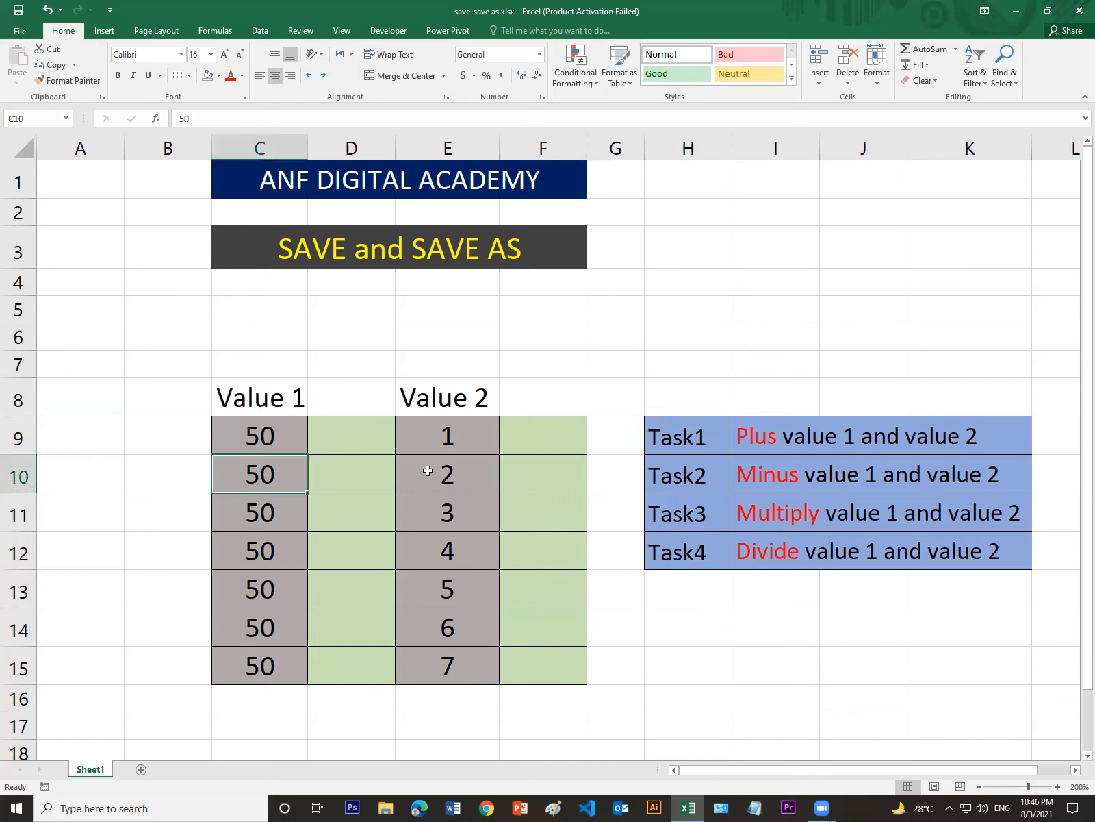
click(428, 470)
click(528, 440)
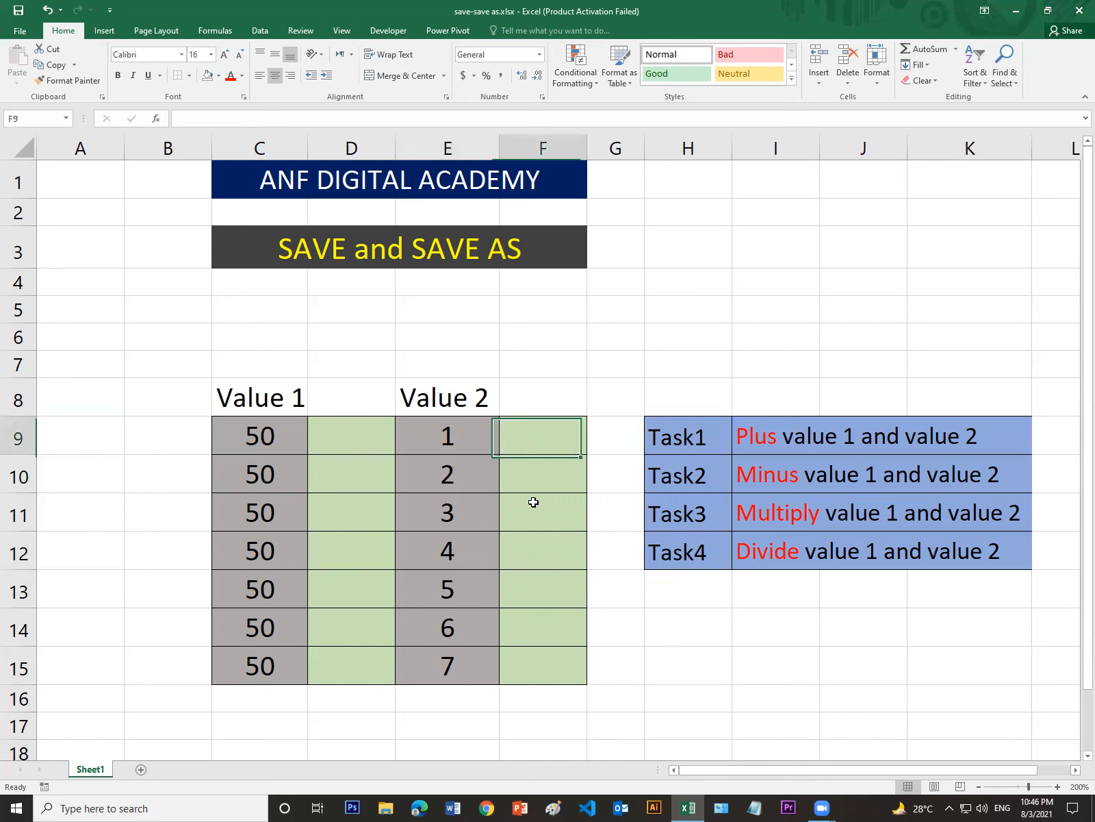
click(543, 565)
click(526, 600)
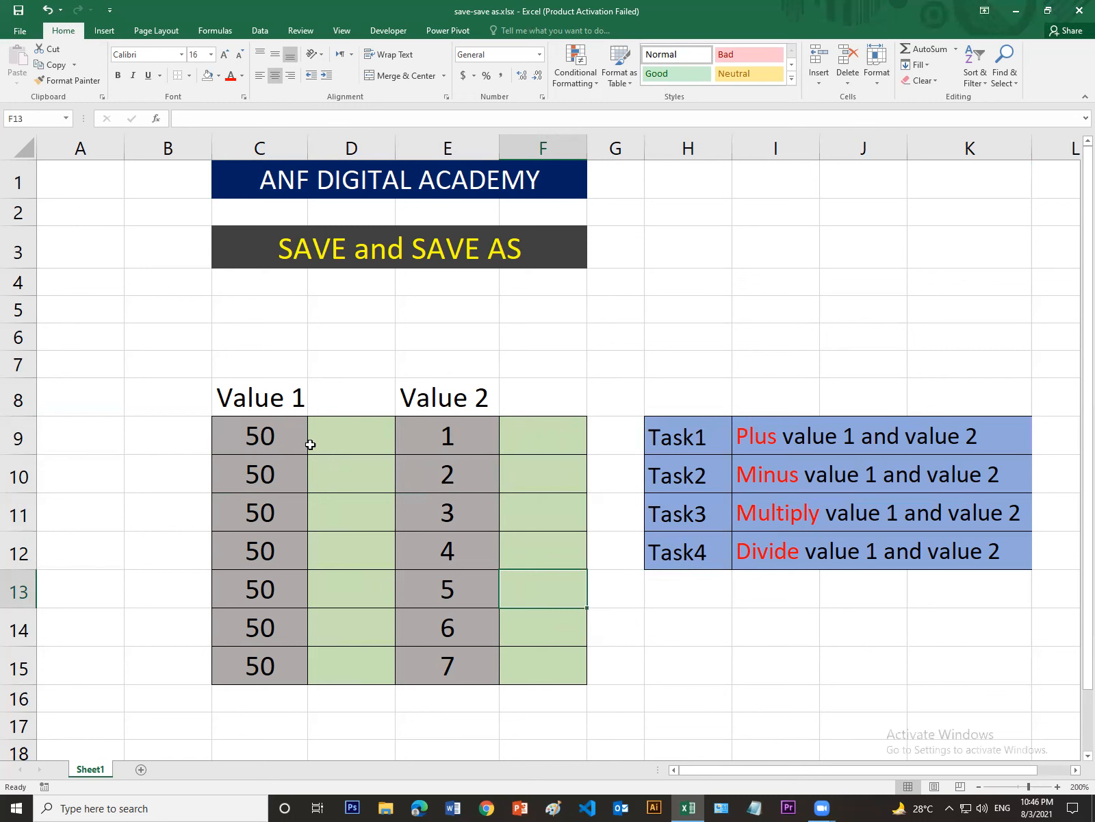
click(746, 485)
click(747, 513)
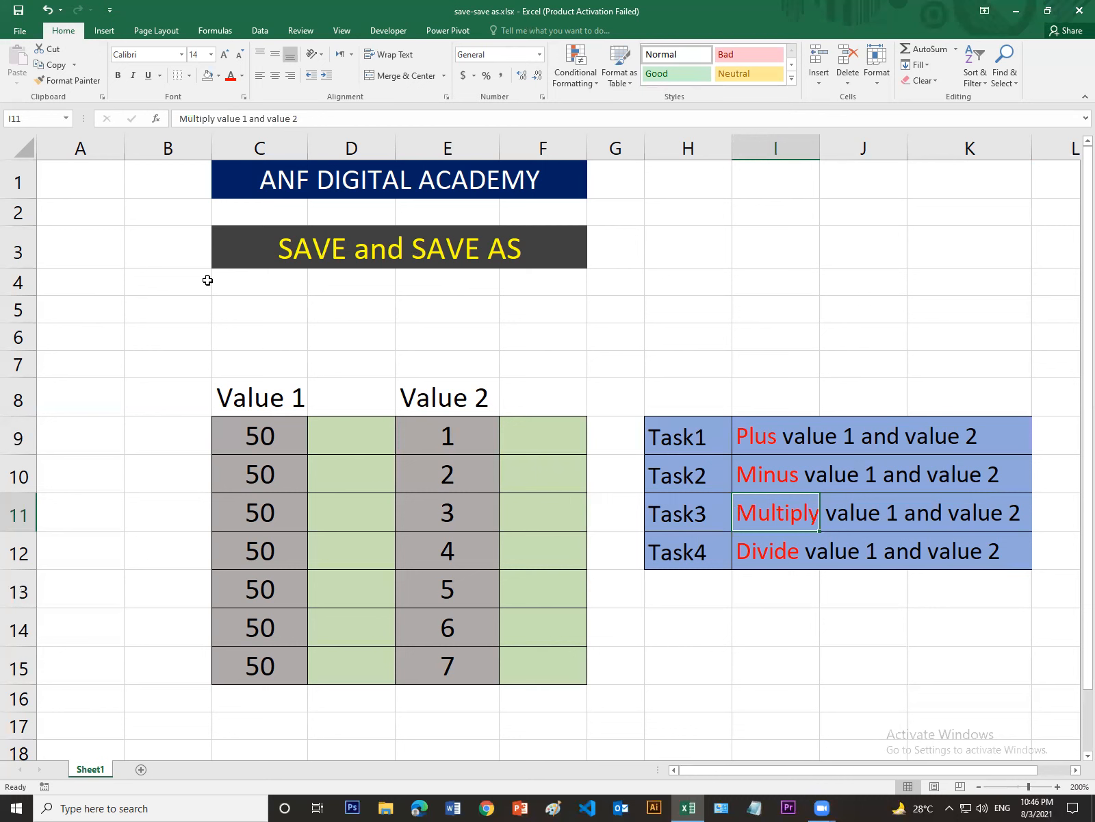
Save the workbook and enter Plus in cell D9 for Task1
click(19, 11)
drag(695, 443, 941, 438)
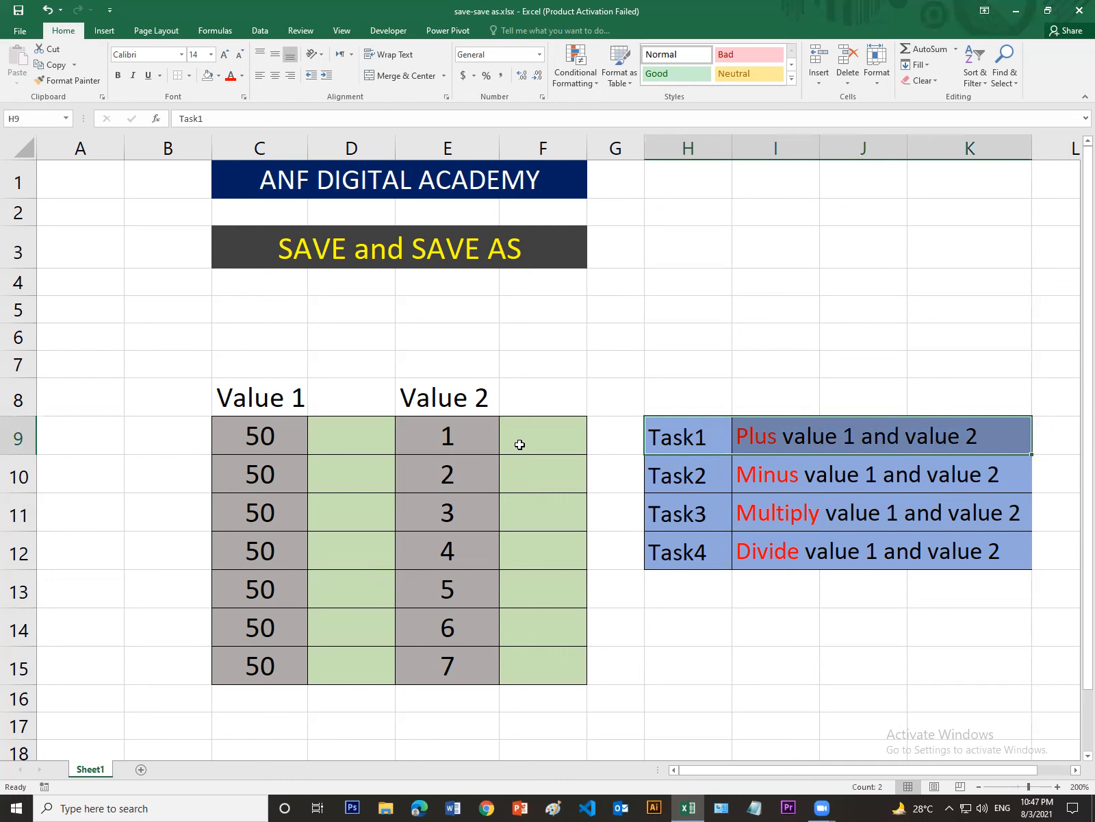
click(350, 437)
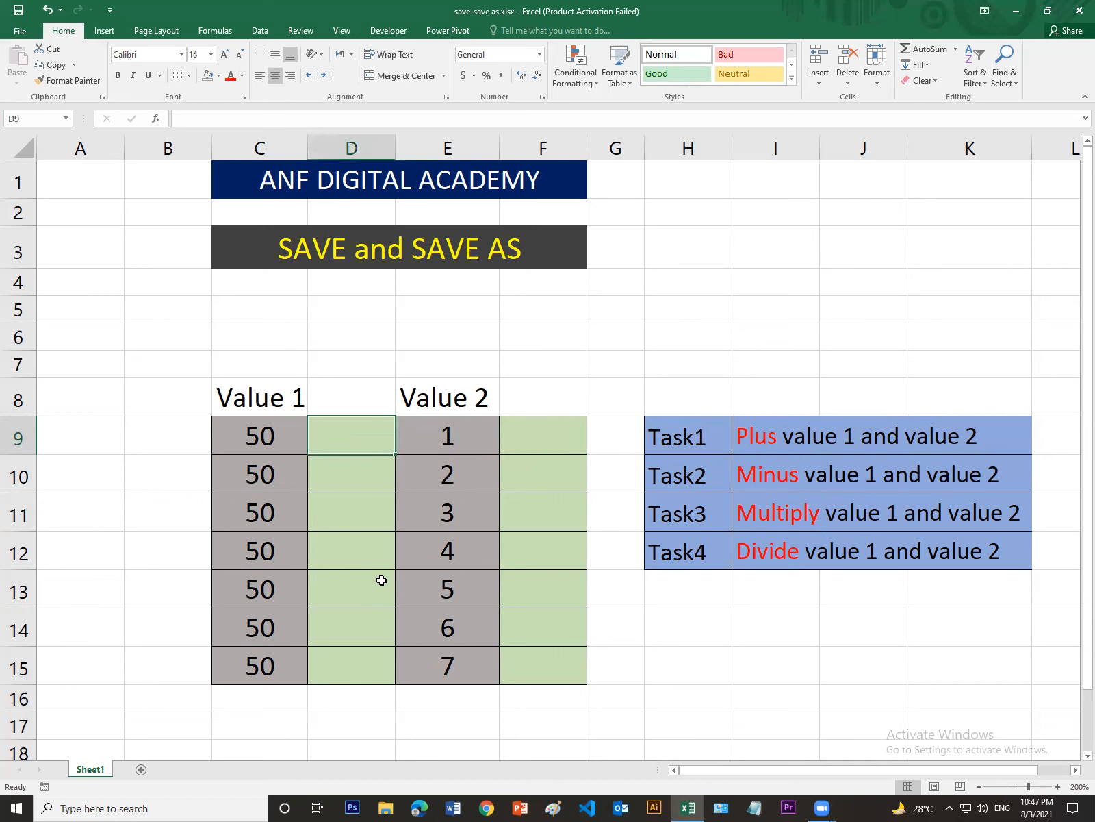
text(Plus)
click(368, 472)
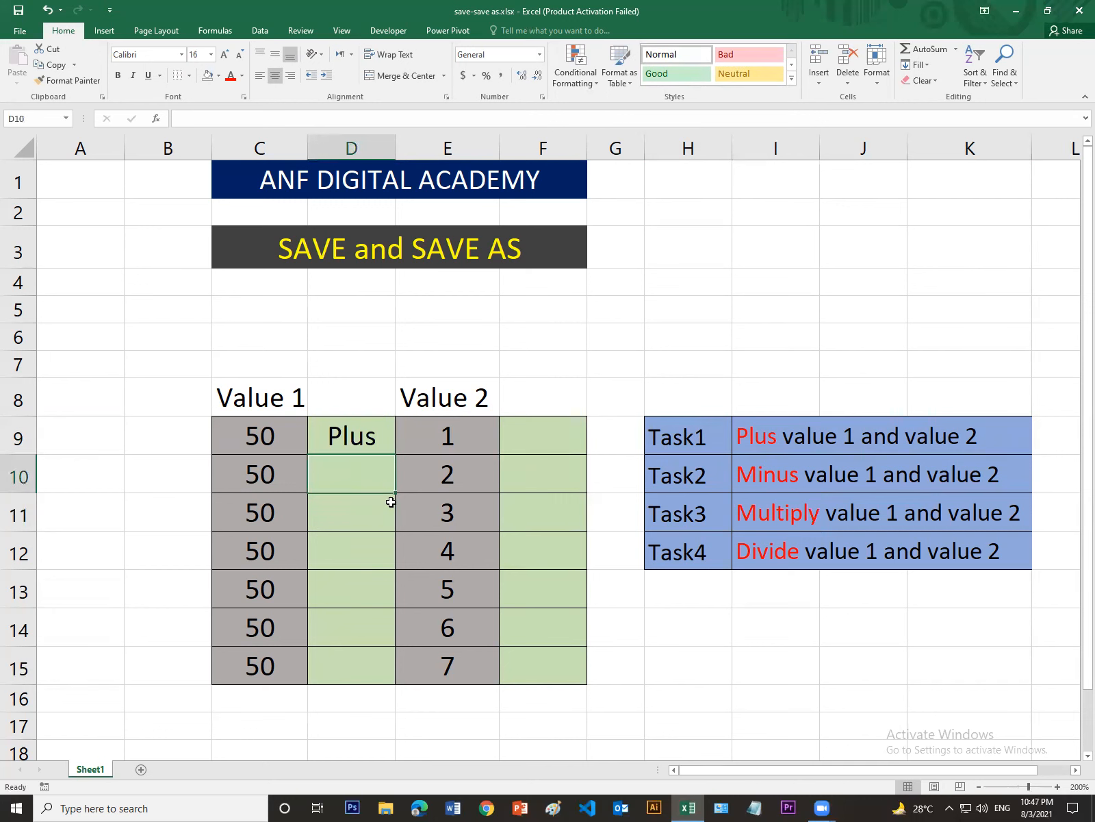
Copy the Plus label from D9 into cells D10:D15
click(376, 434)
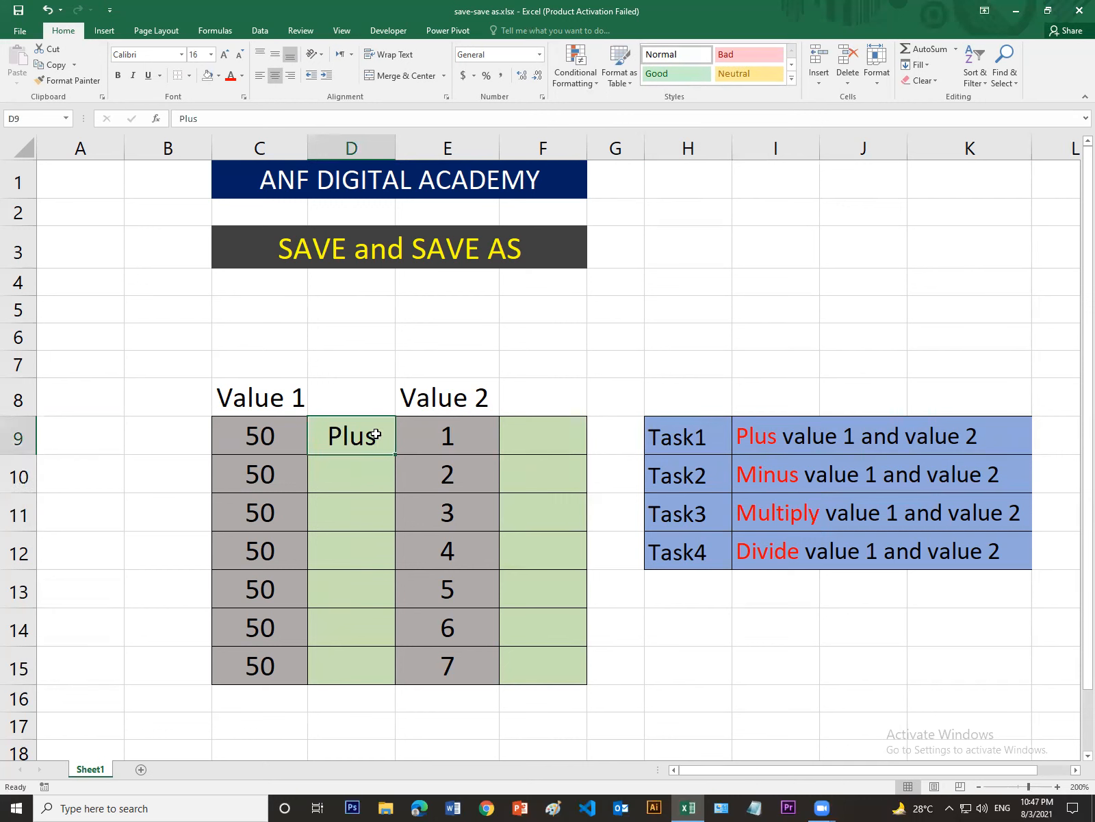
key(ctrl+c)
key(Down)
key(shift+Down)
key(shift+Down)
key(shift+Down)
key(shift+Down)
key(shift+Down)
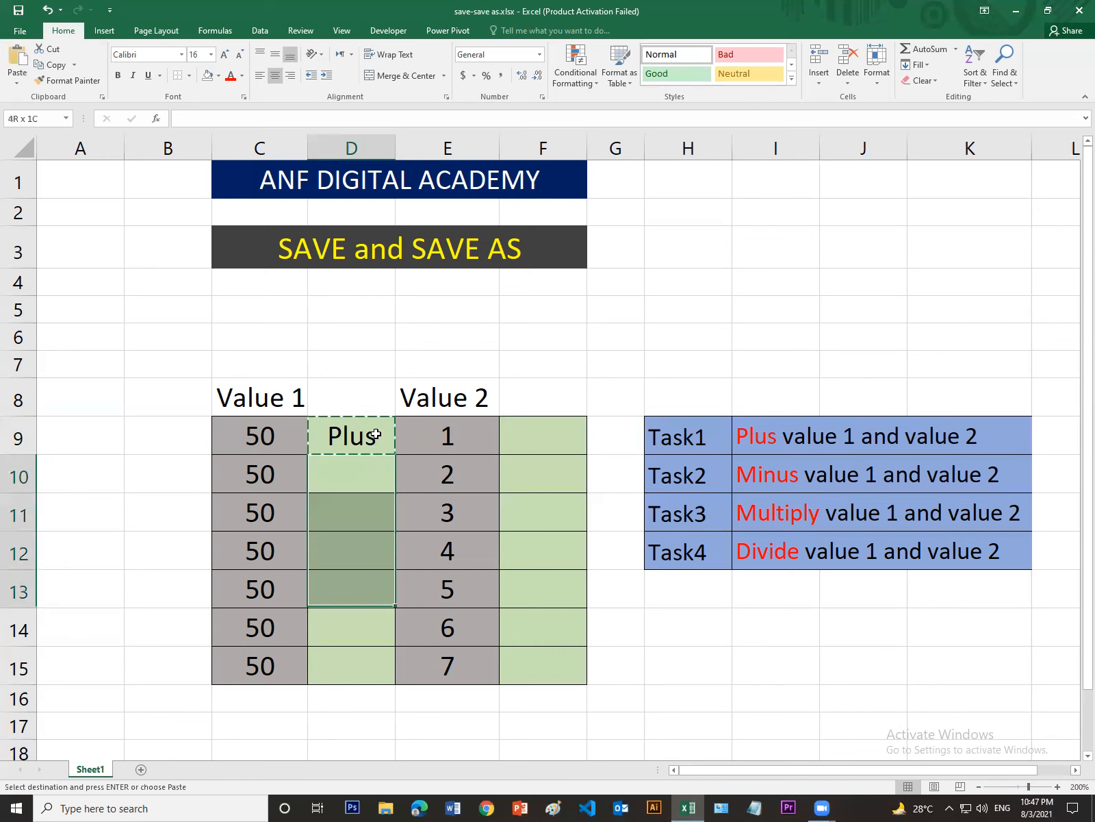
key(ctrl+v)
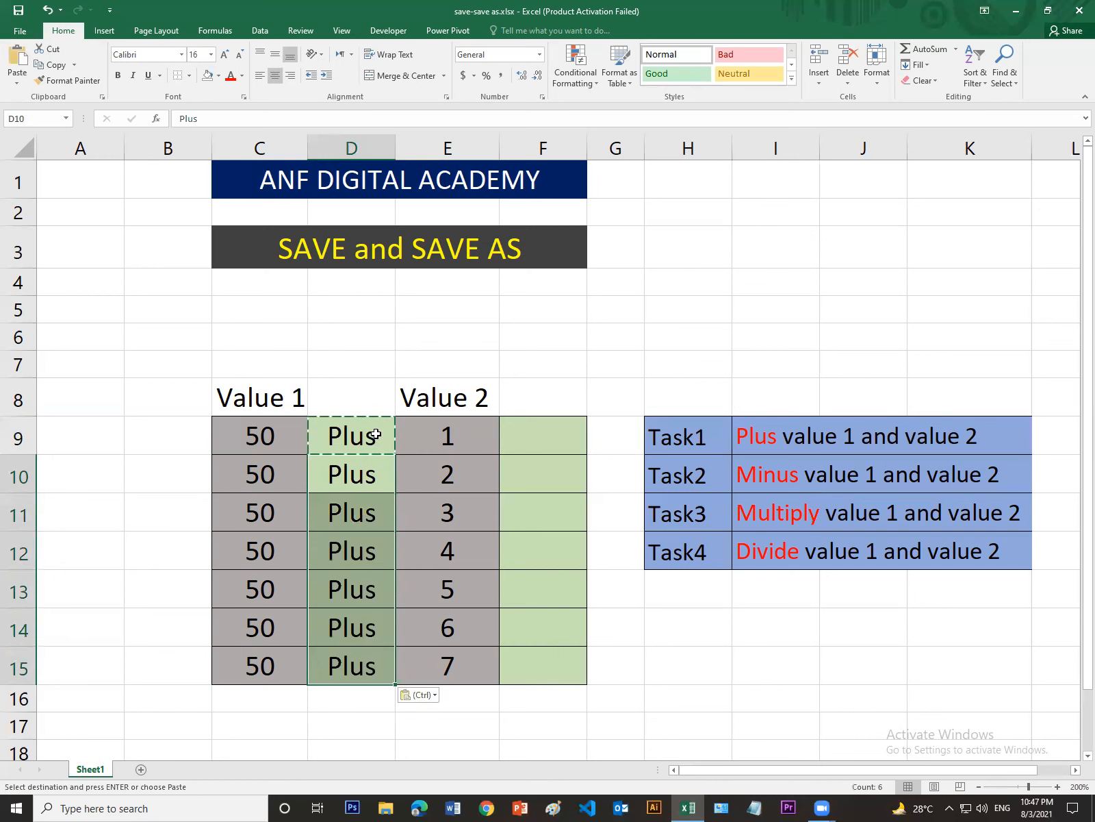
Check the Value 1, Plus and Value 2 entries across rows 9 and 10
click(250, 435)
click(339, 431)
click(426, 429)
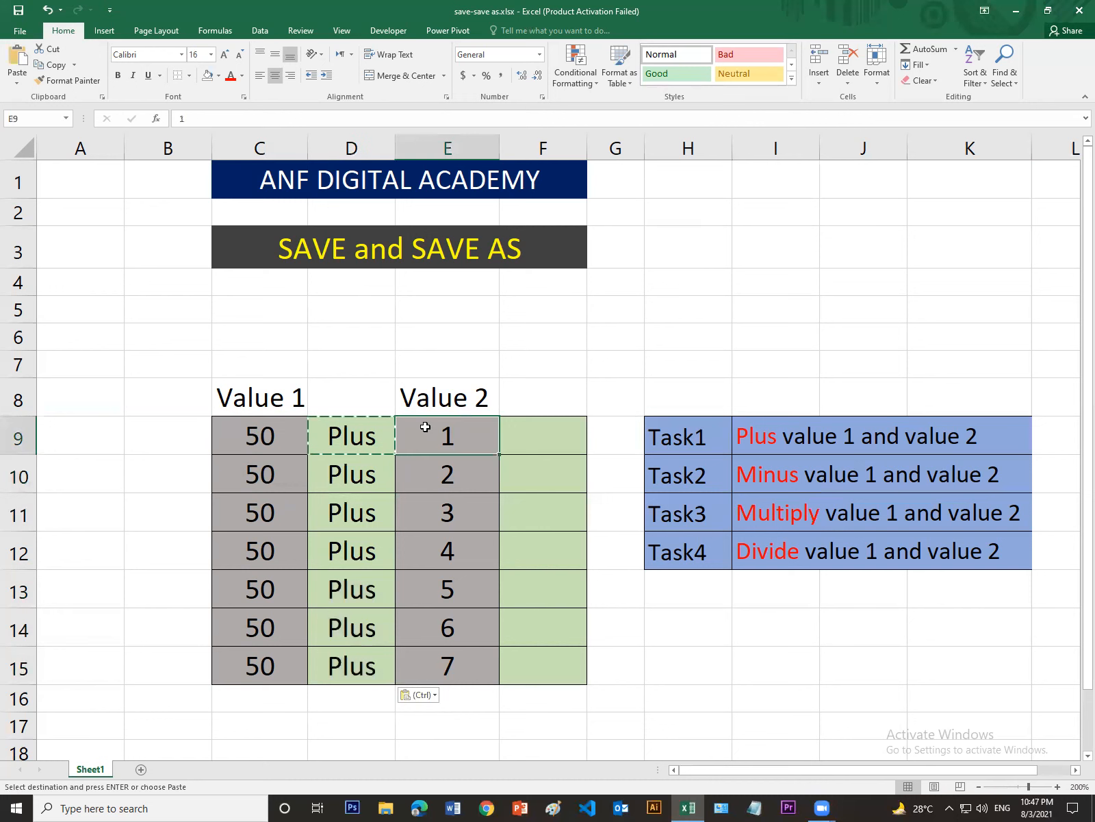
click(281, 473)
click(349, 474)
click(435, 475)
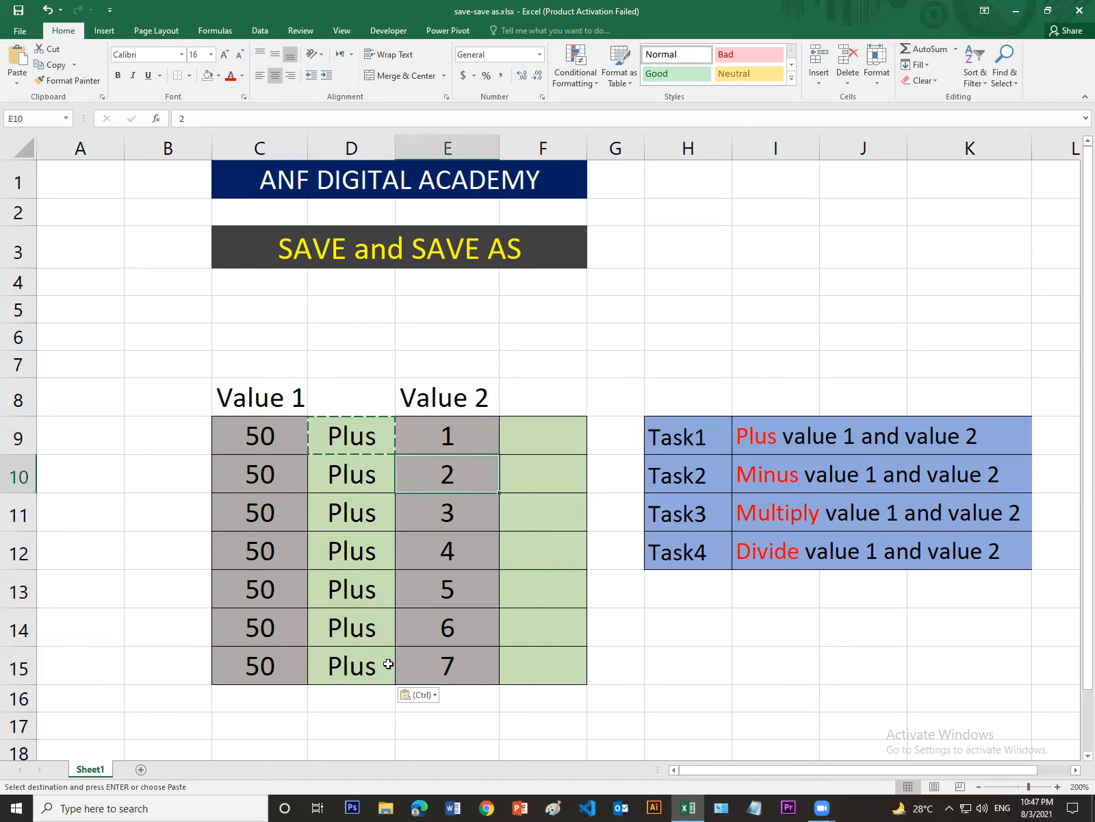
Enter the formula =C9+E9 in cell F9 to add Value 1 and Value 2
click(550, 441)
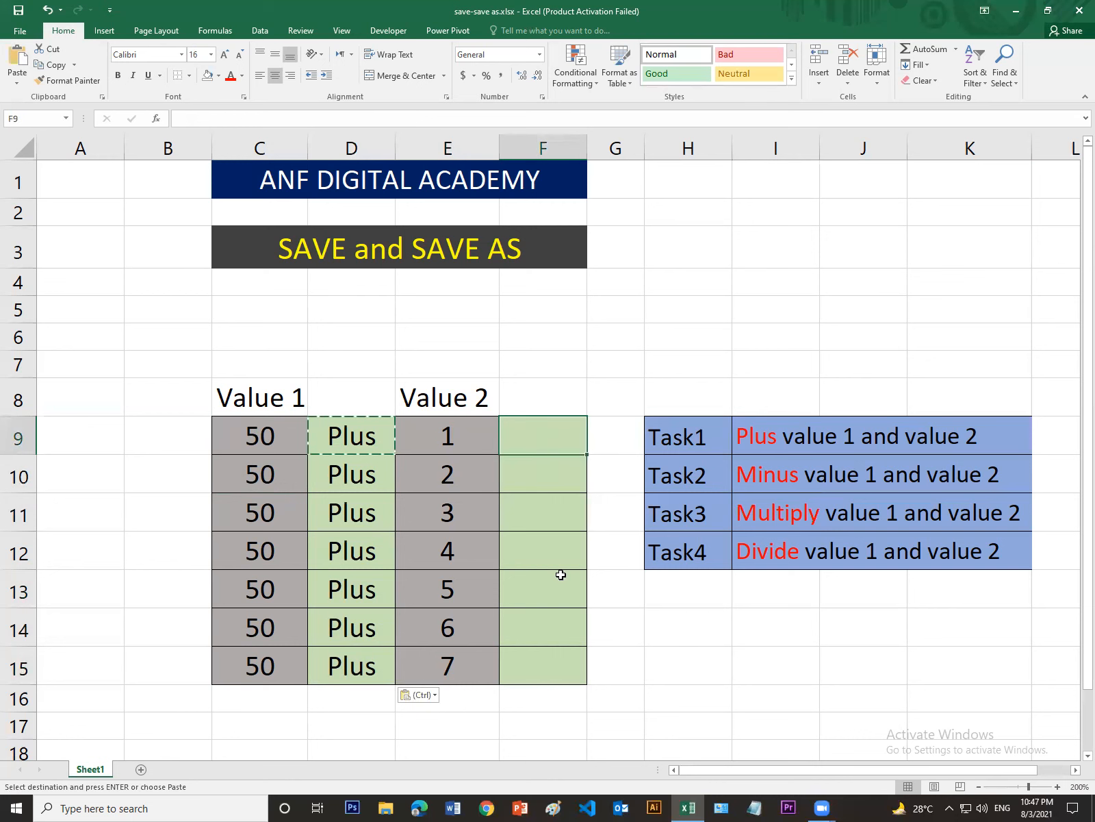
text(=)
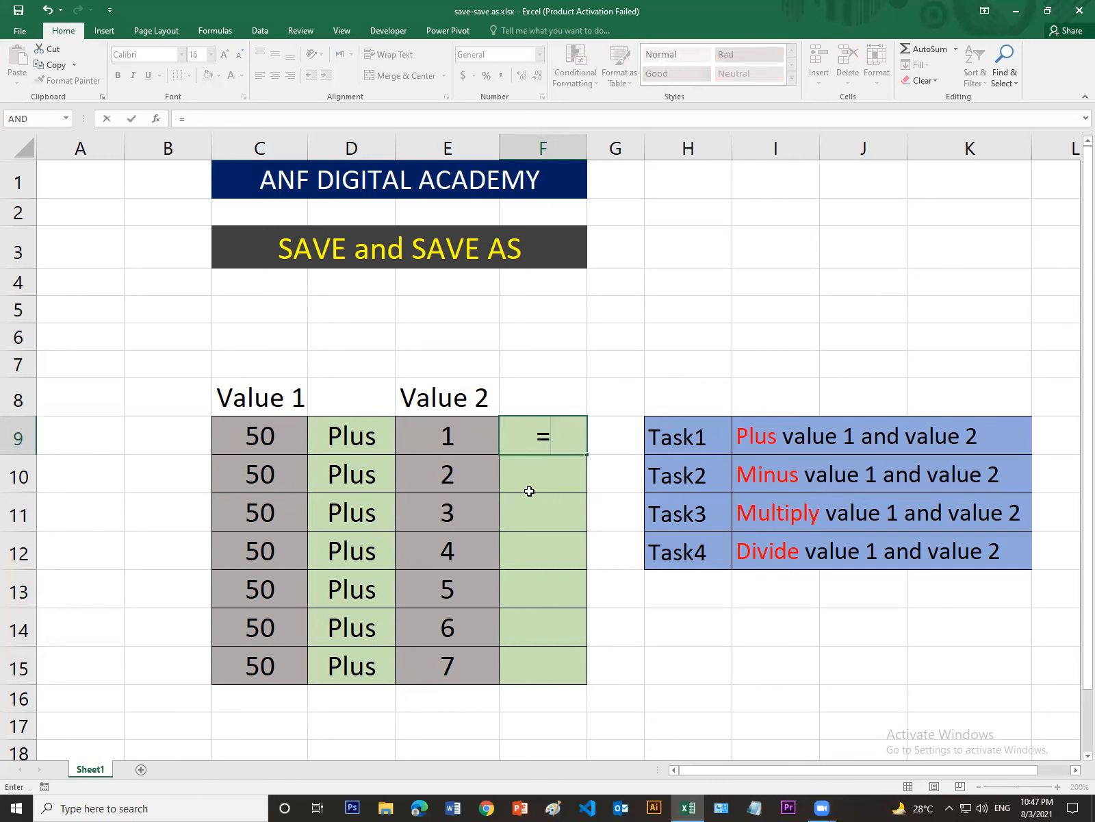
click(281, 439)
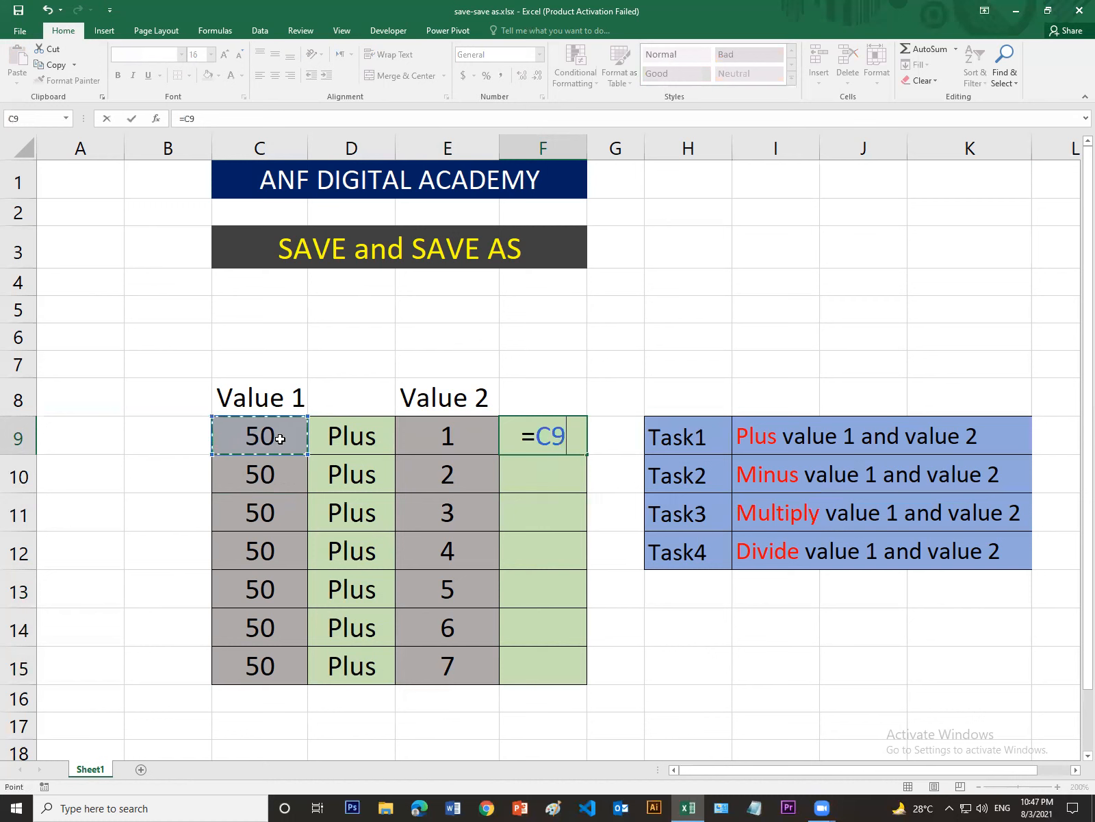
text(+)
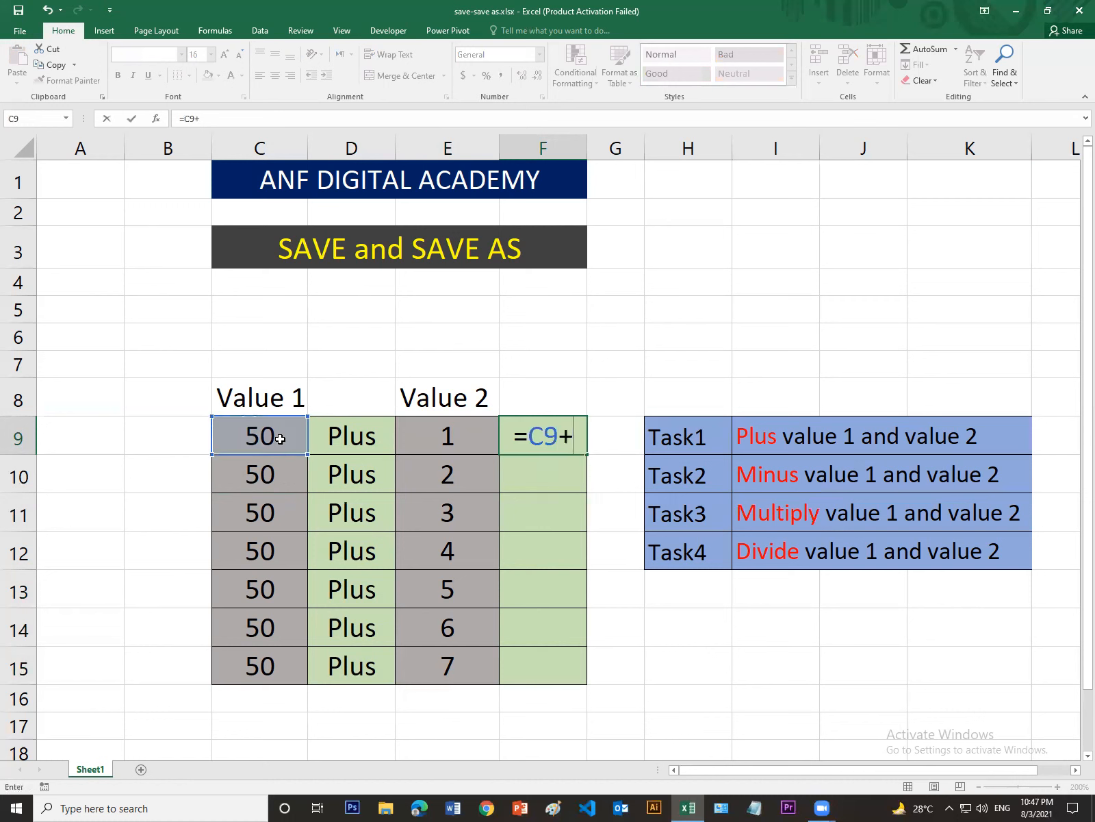
click(422, 437)
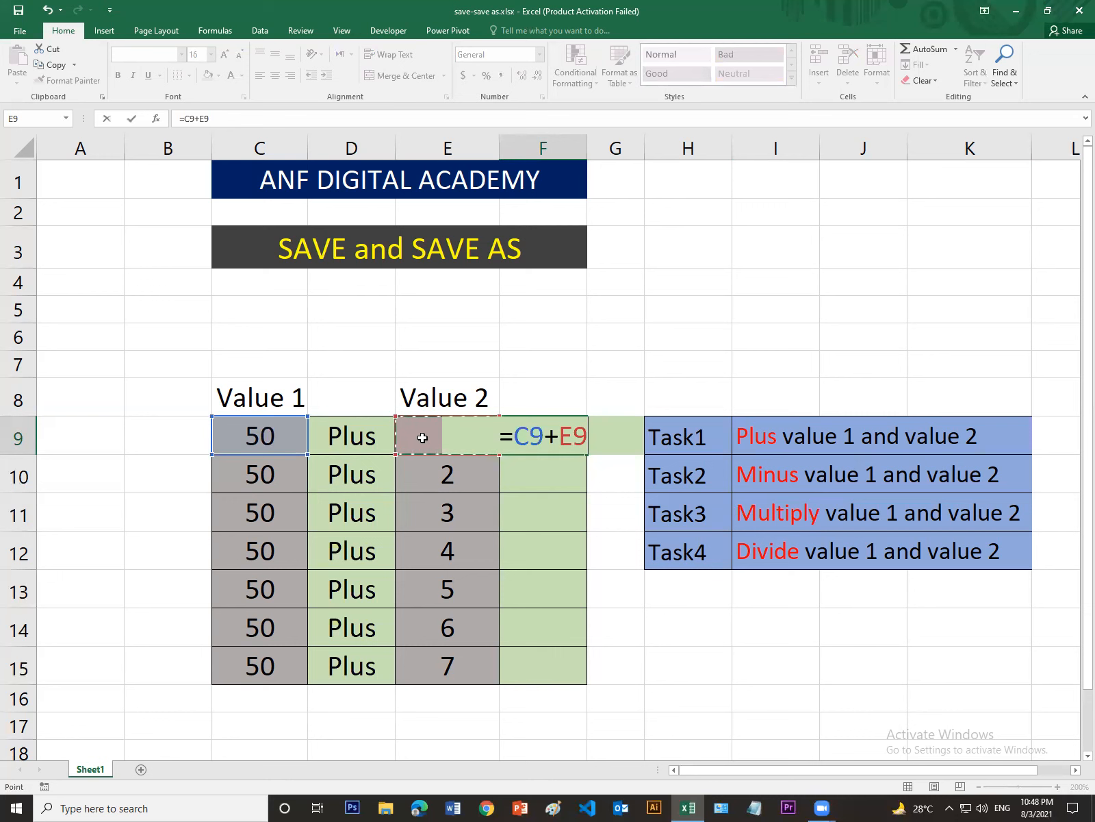
key(Return)
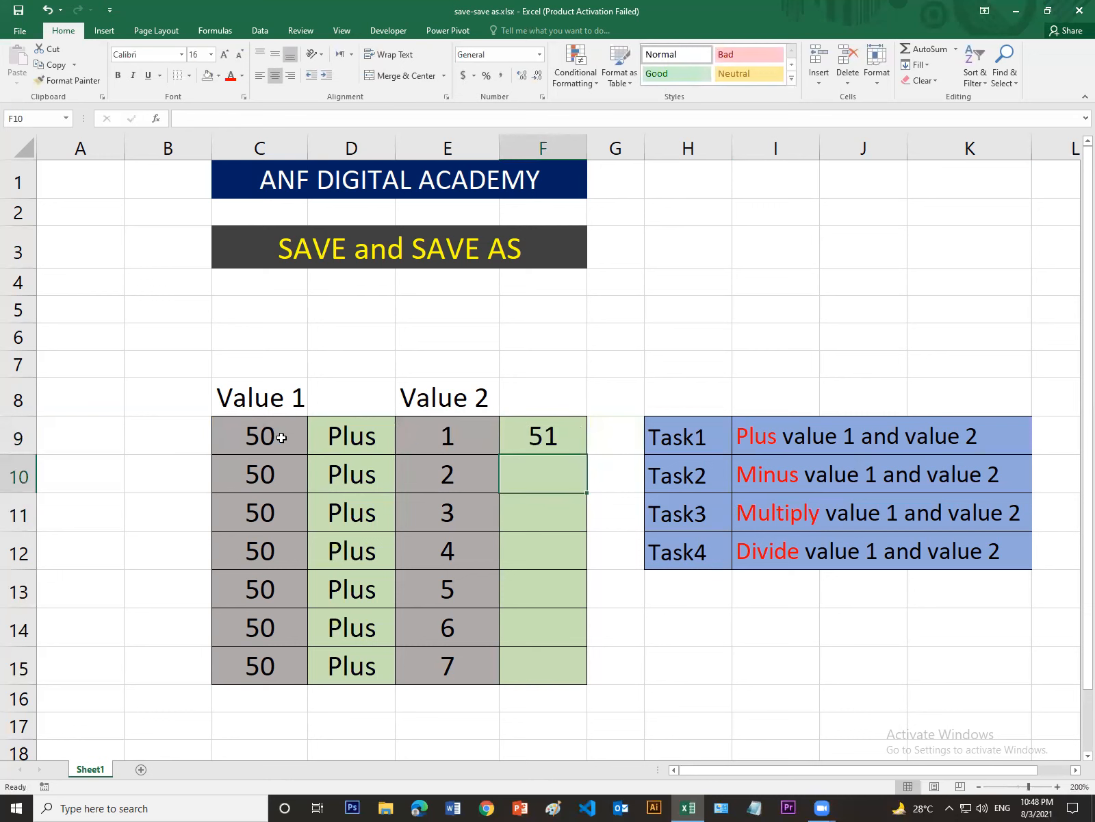
Fill the addition formula from F9 down through F15
click(555, 434)
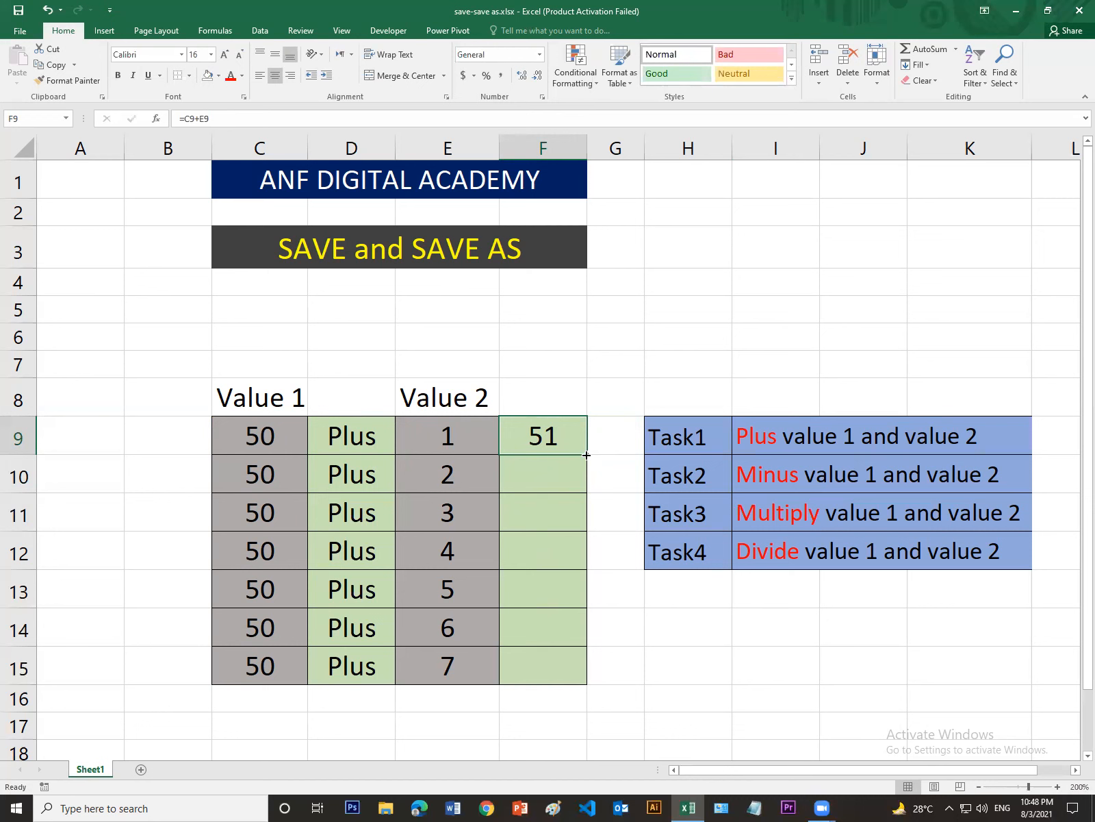
drag(587, 455, 577, 661)
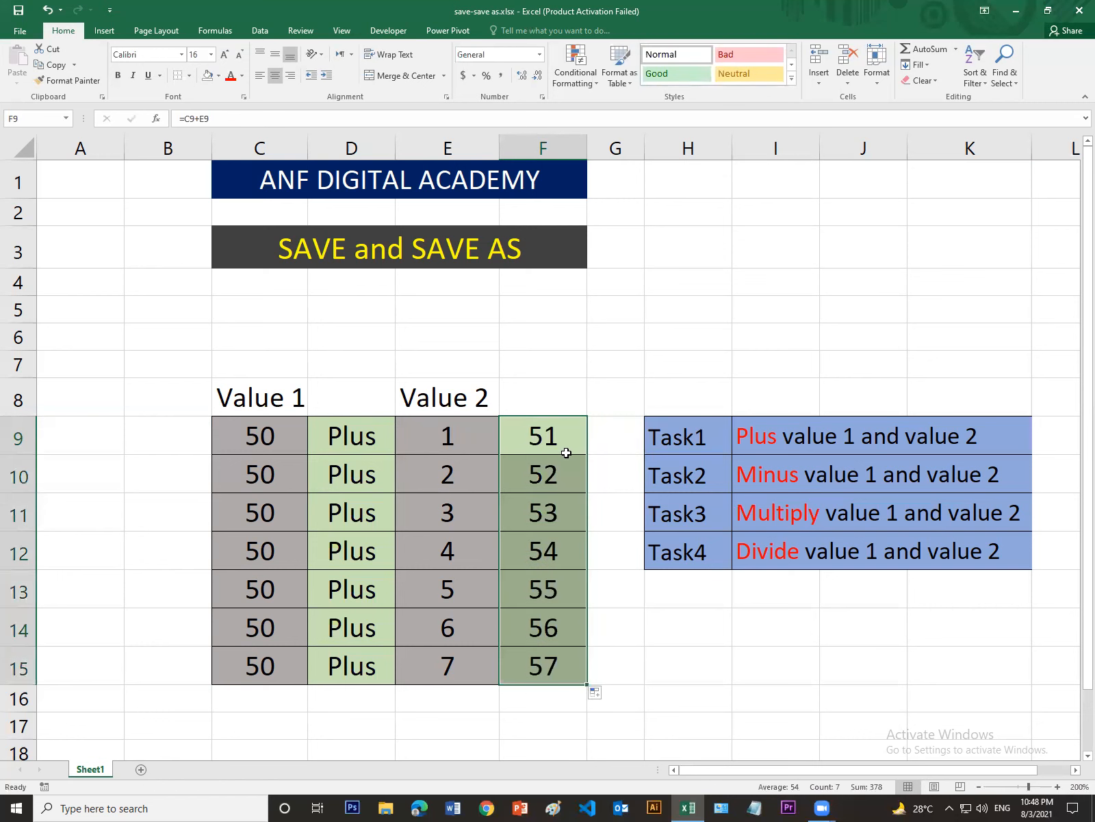
click(568, 443)
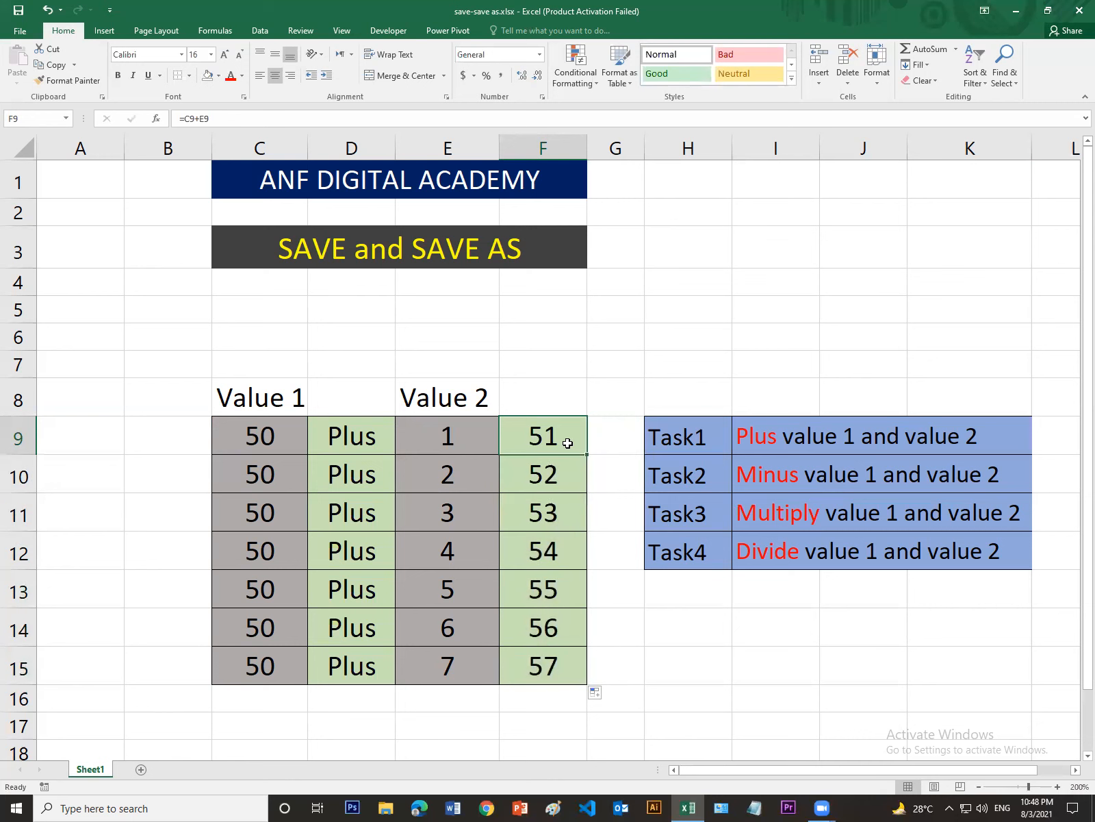
click(217, 429)
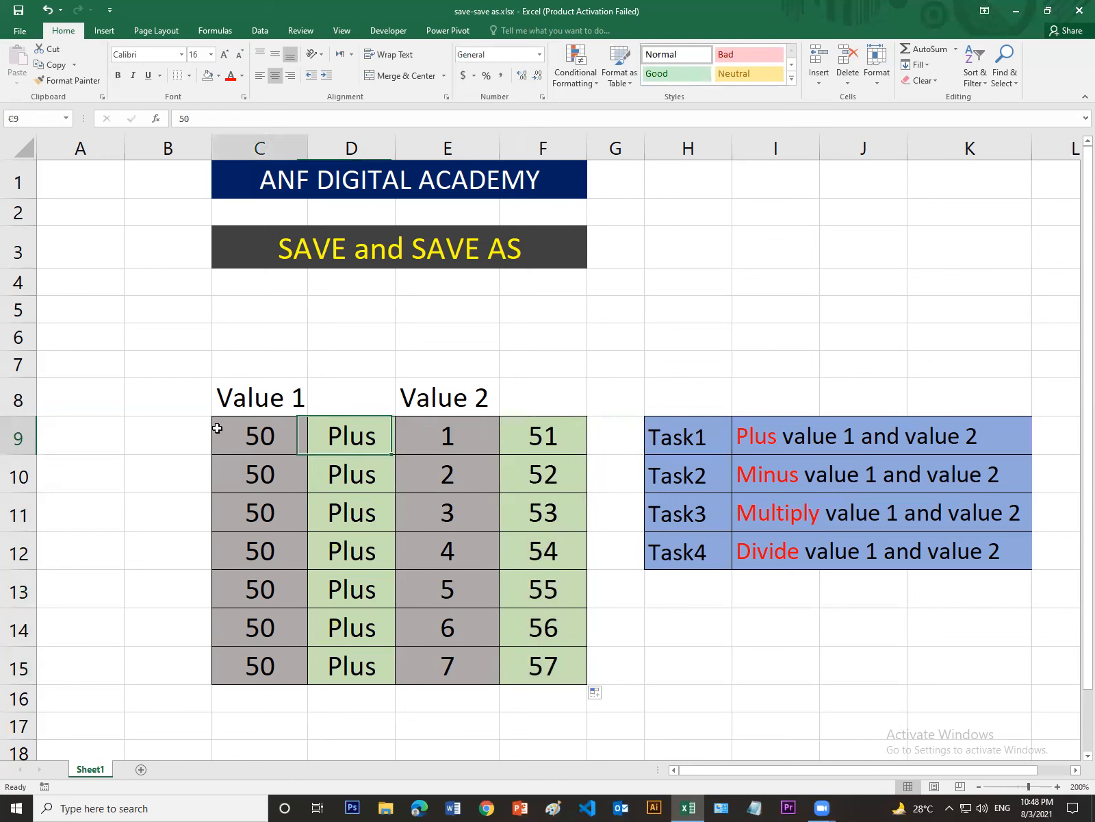
Check the Value 1, Value 2 and sum entries across rows 9 and 15
click(443, 433)
click(555, 438)
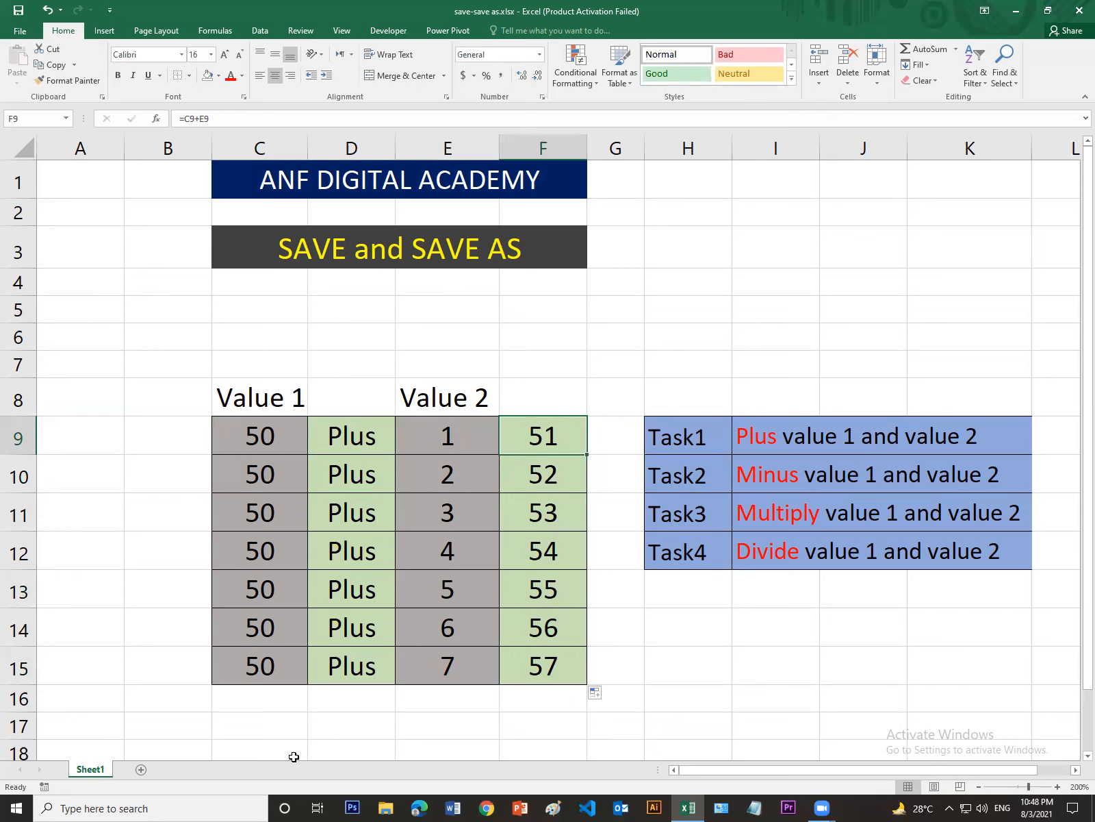
click(289, 671)
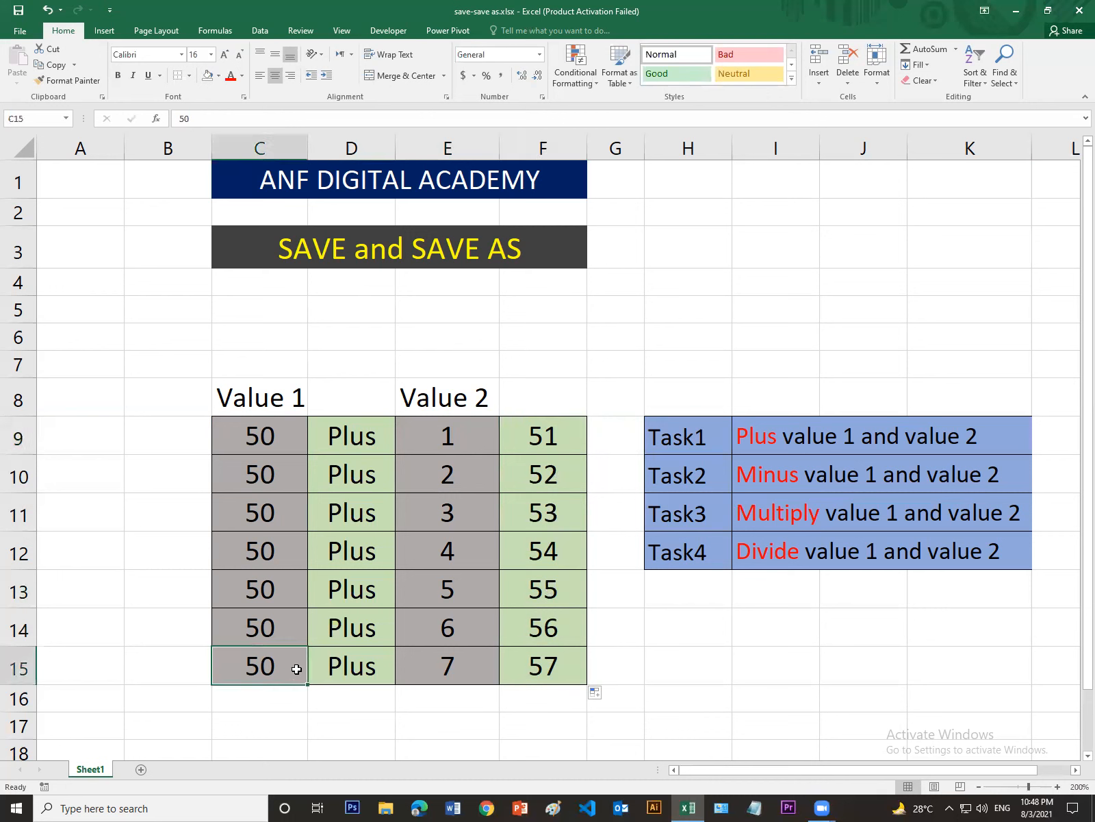
click(429, 668)
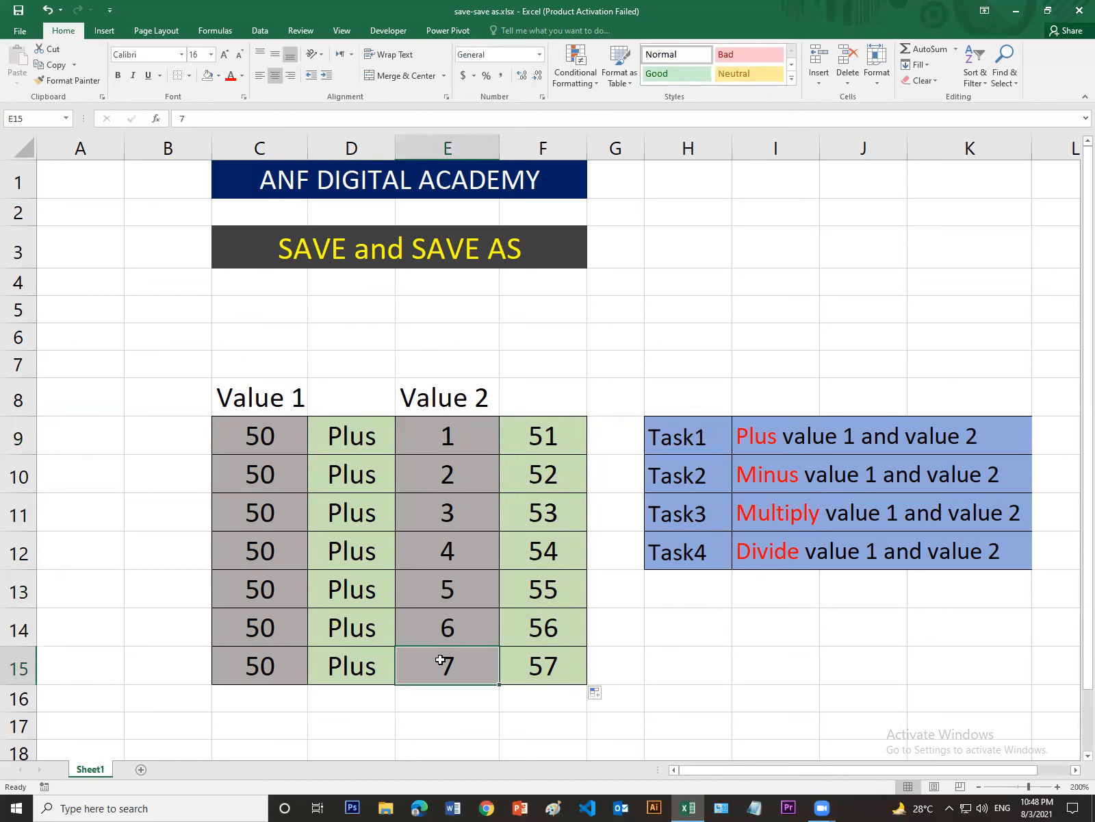
click(558, 670)
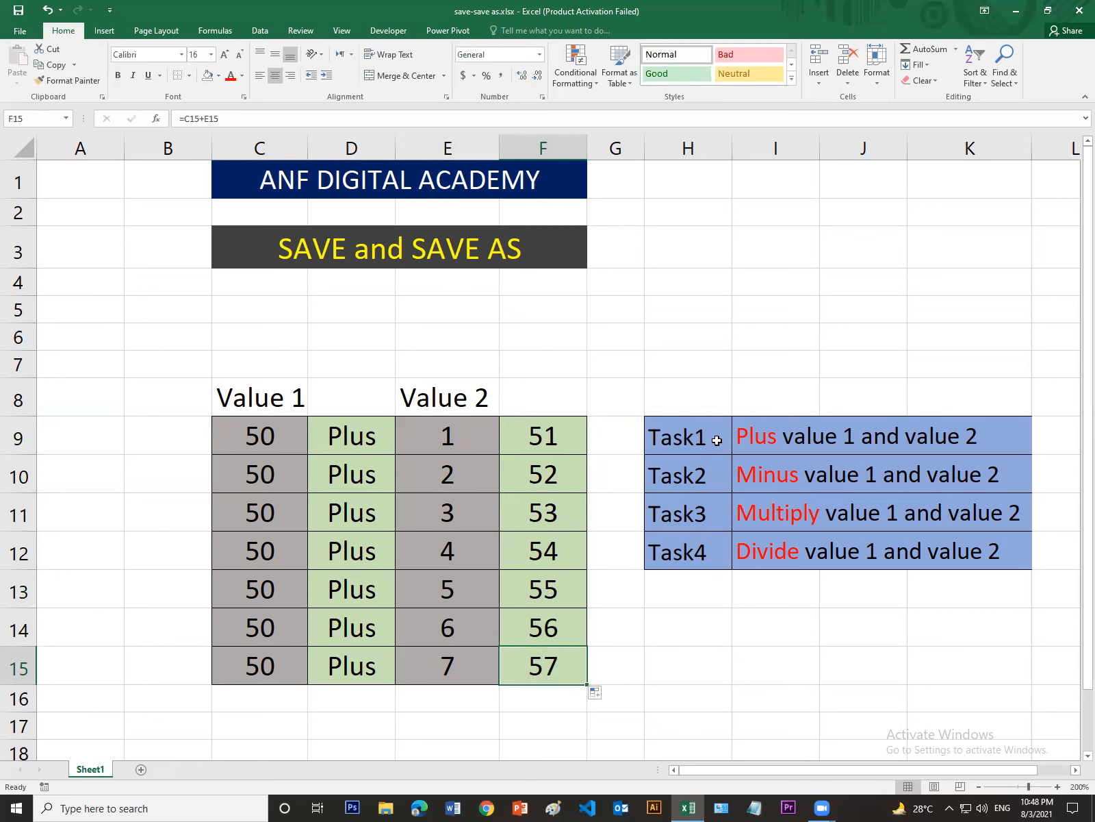
Save the workbook and save a copy of it as minus in the Documents folder
click(17, 11)
click(20, 11)
click(18, 32)
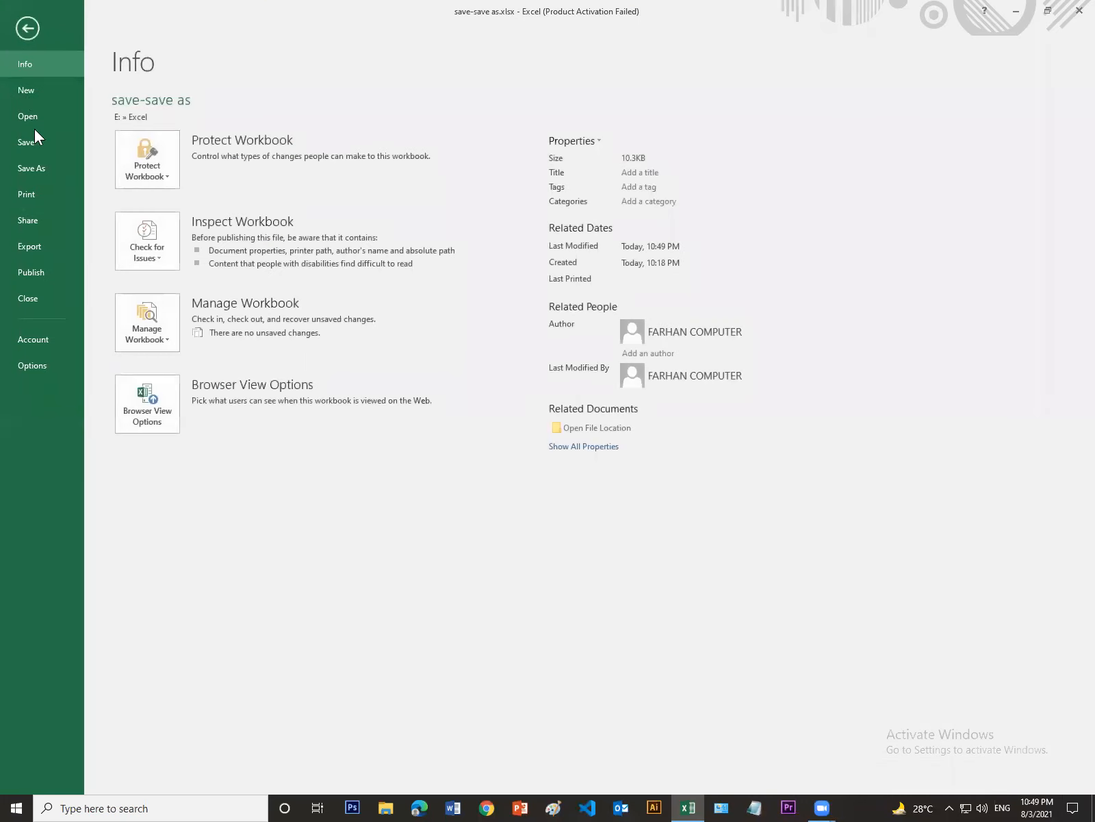
click(46, 167)
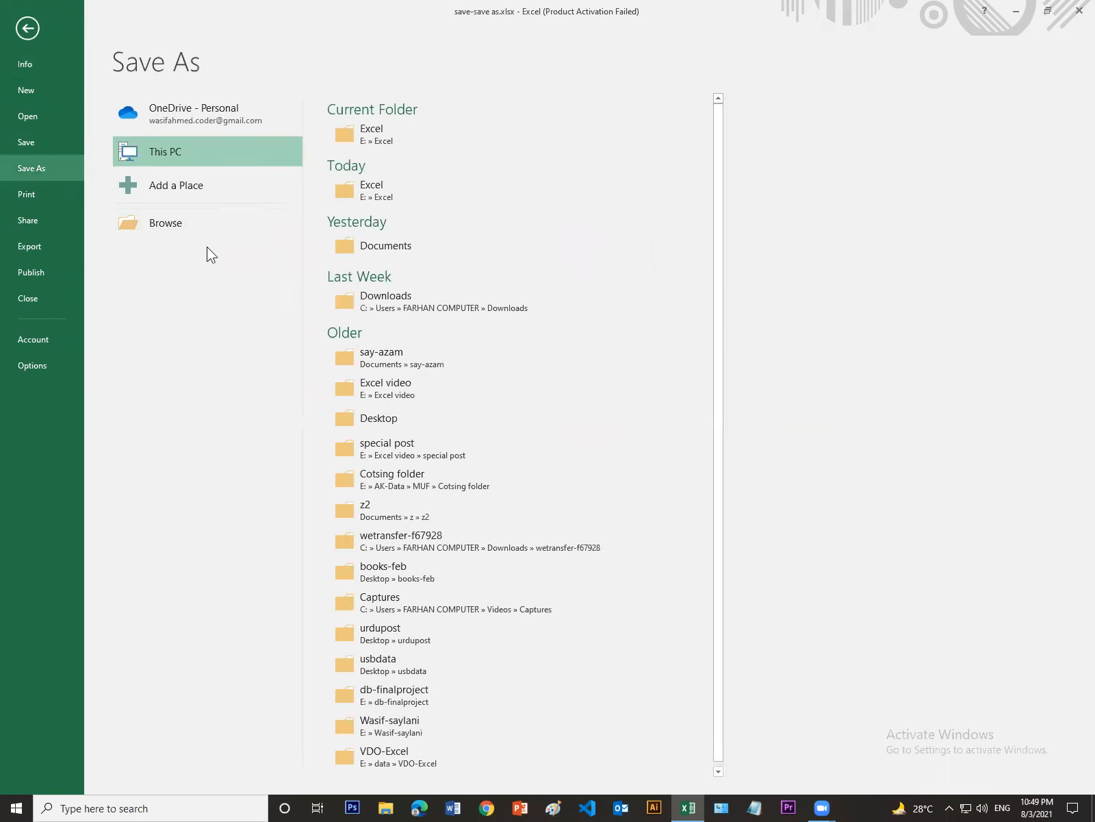
click(179, 225)
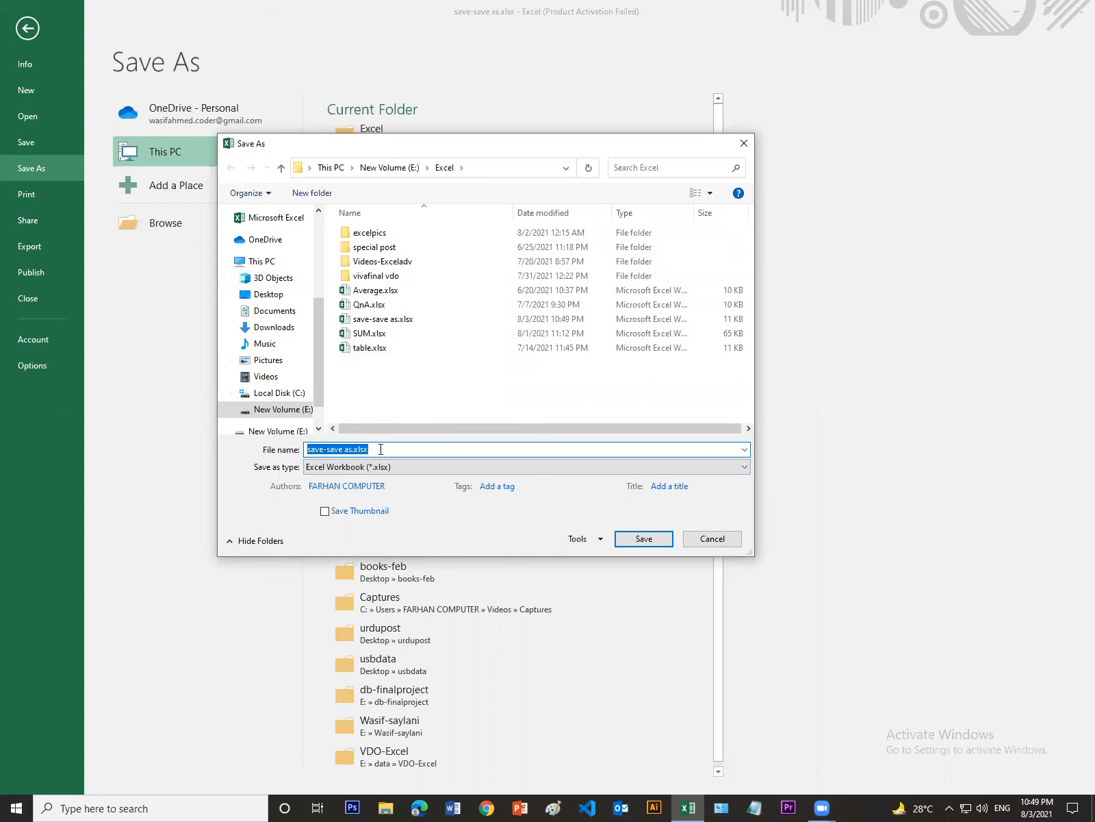
click(275, 312)
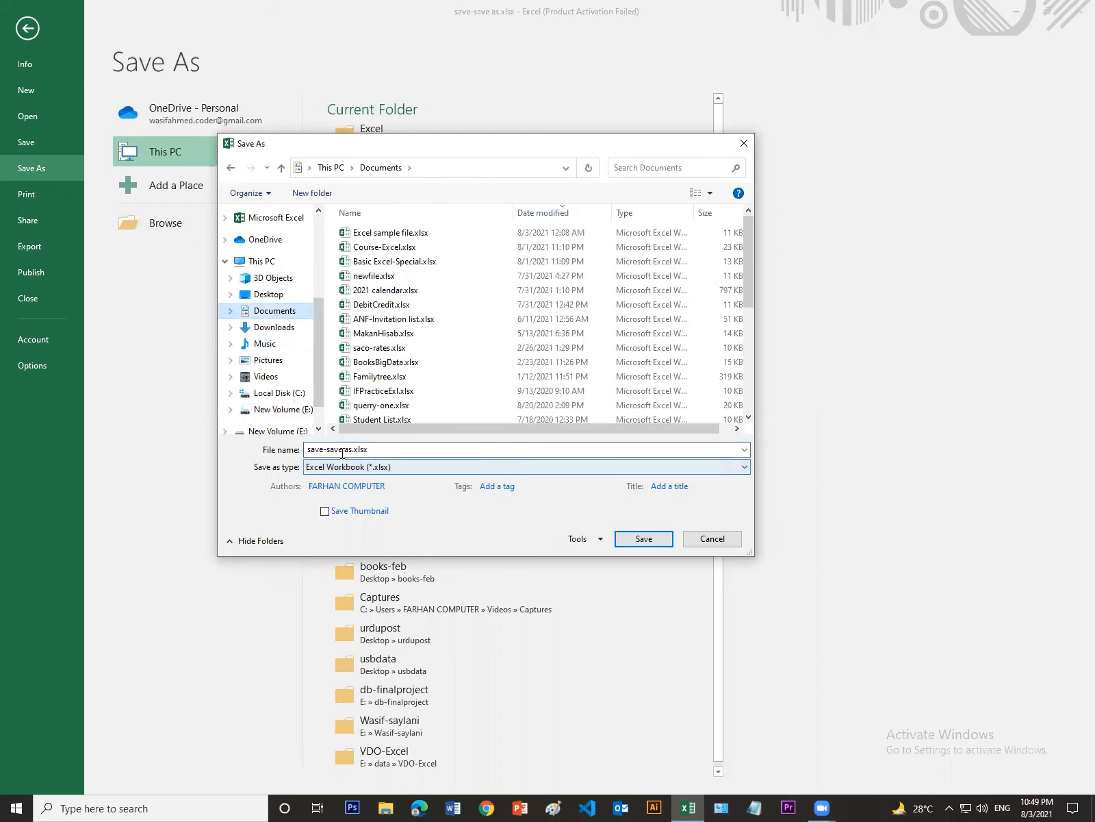
click(371, 449)
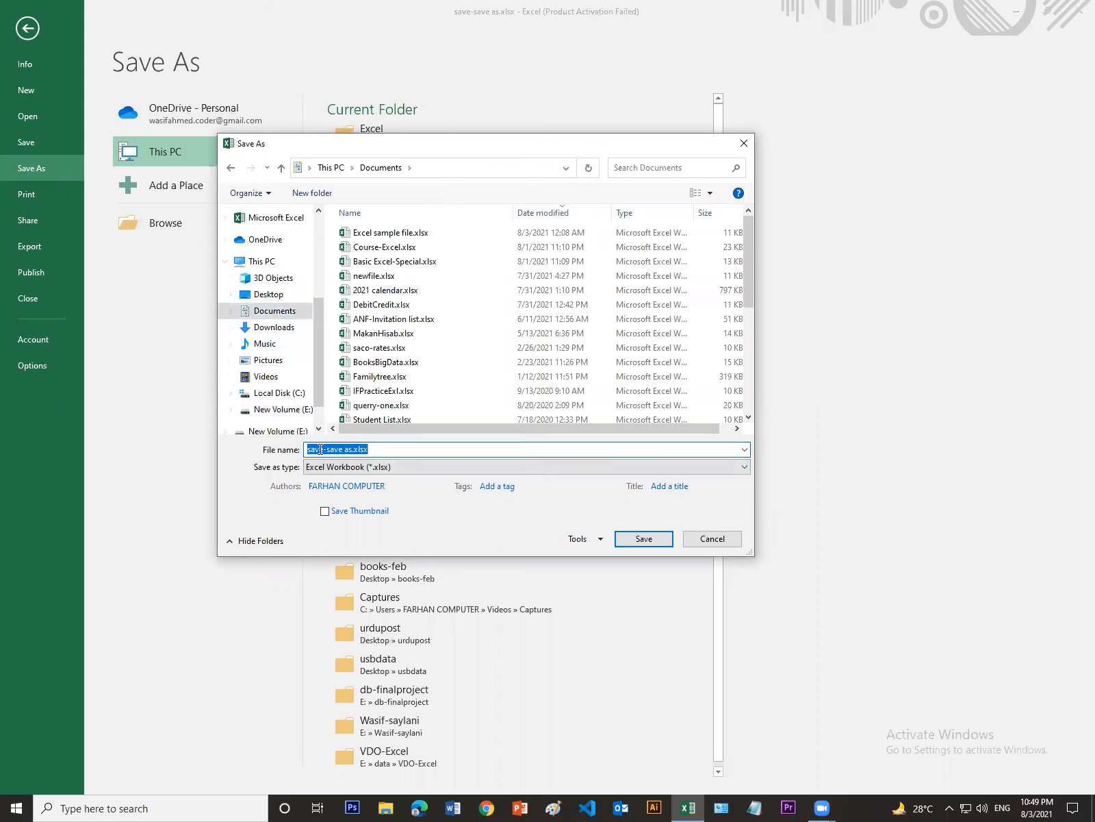
text(m)
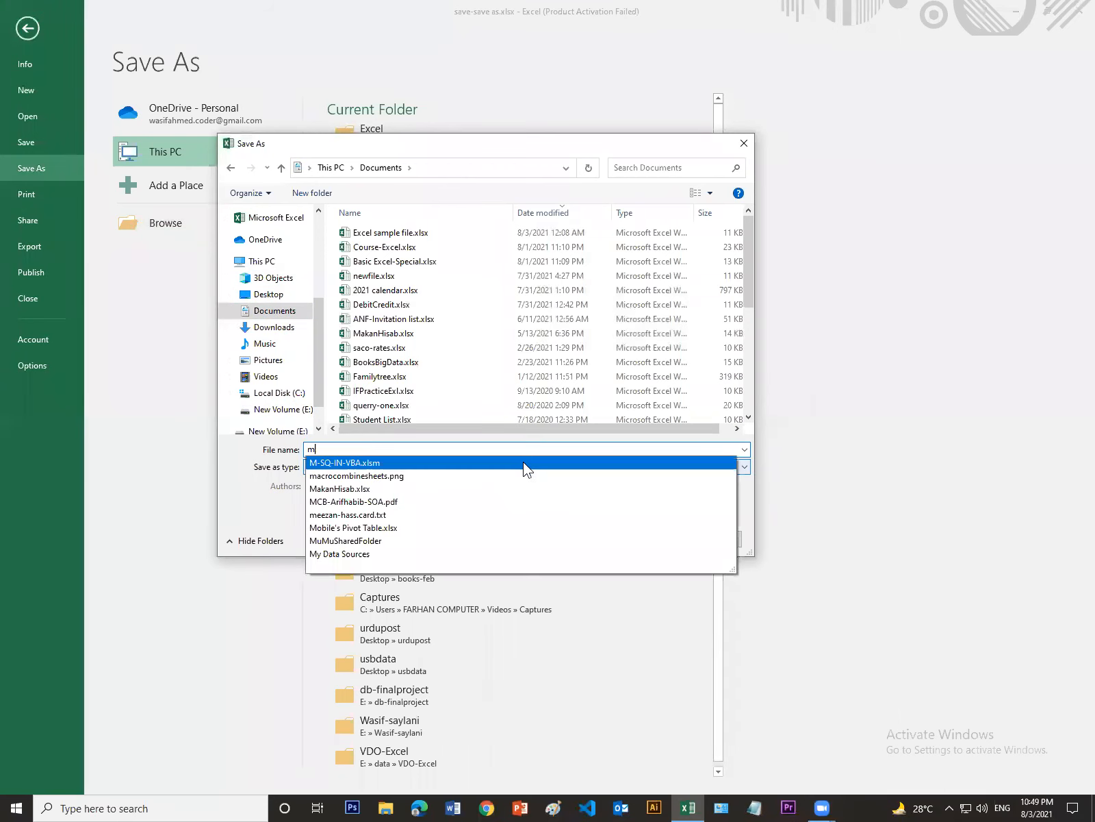
text(inus)
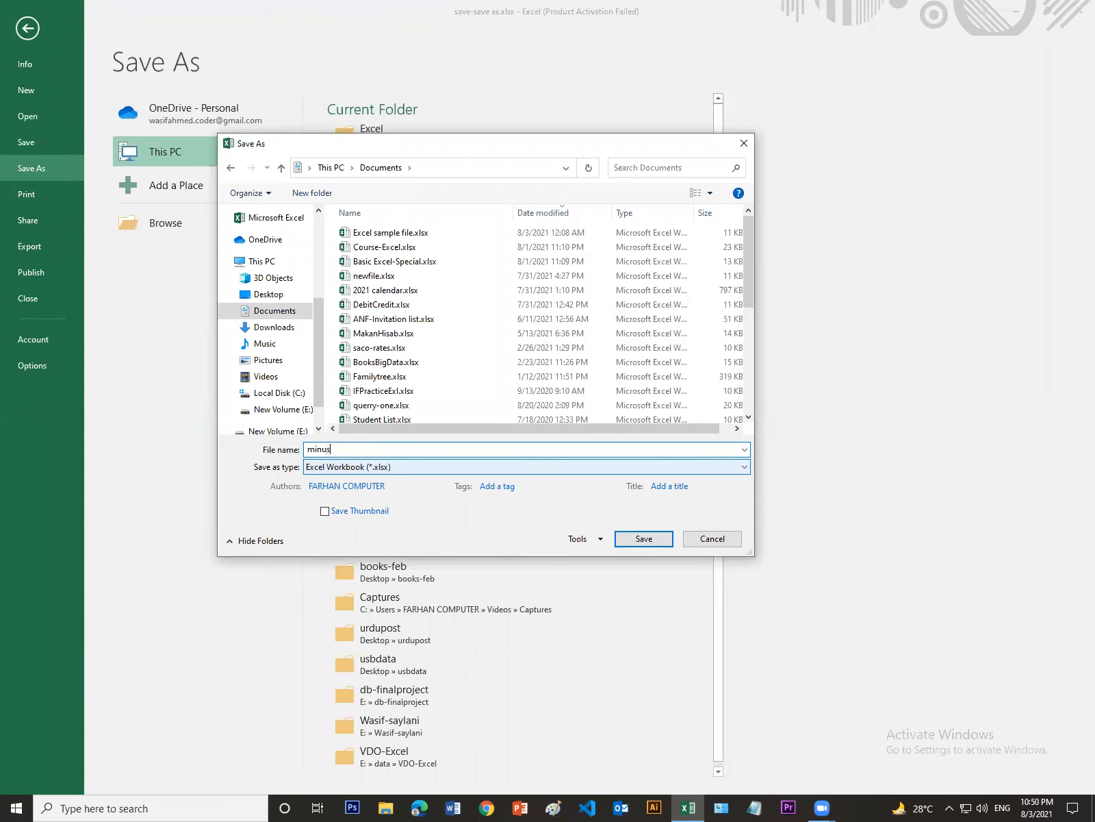
click(661, 545)
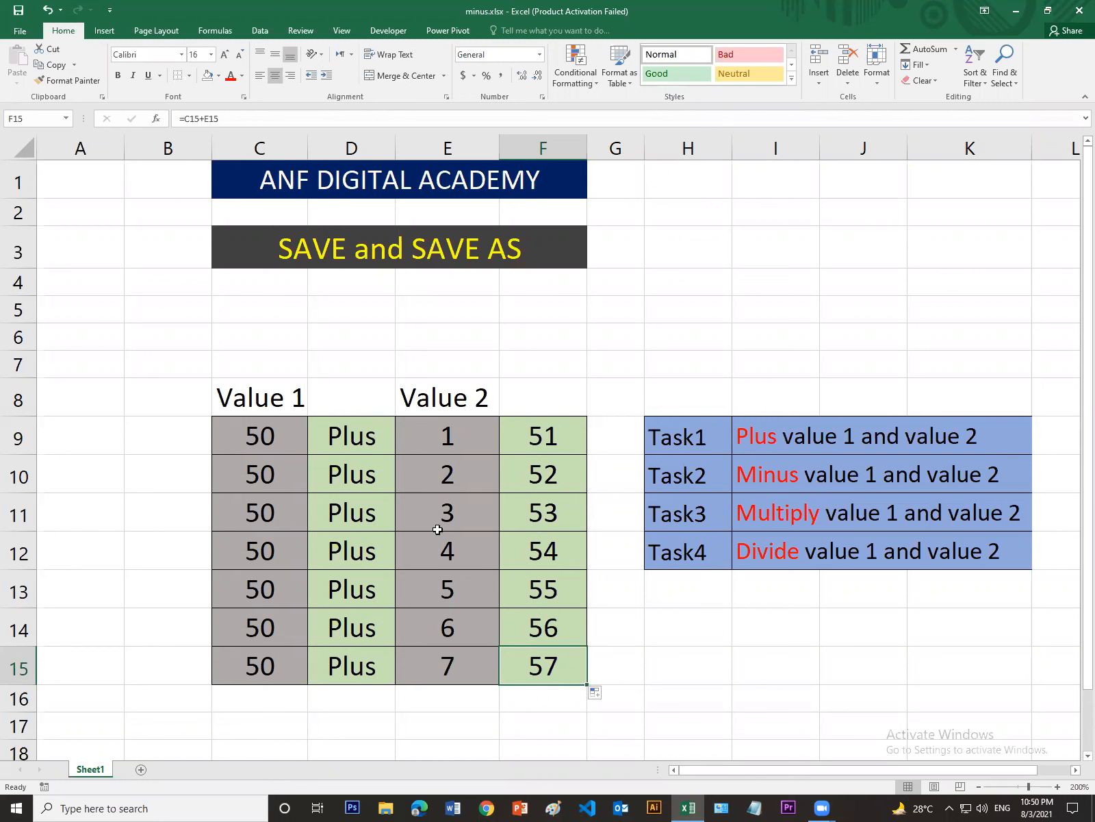
Replace the operation label in cell D9 with Minus
click(373, 431)
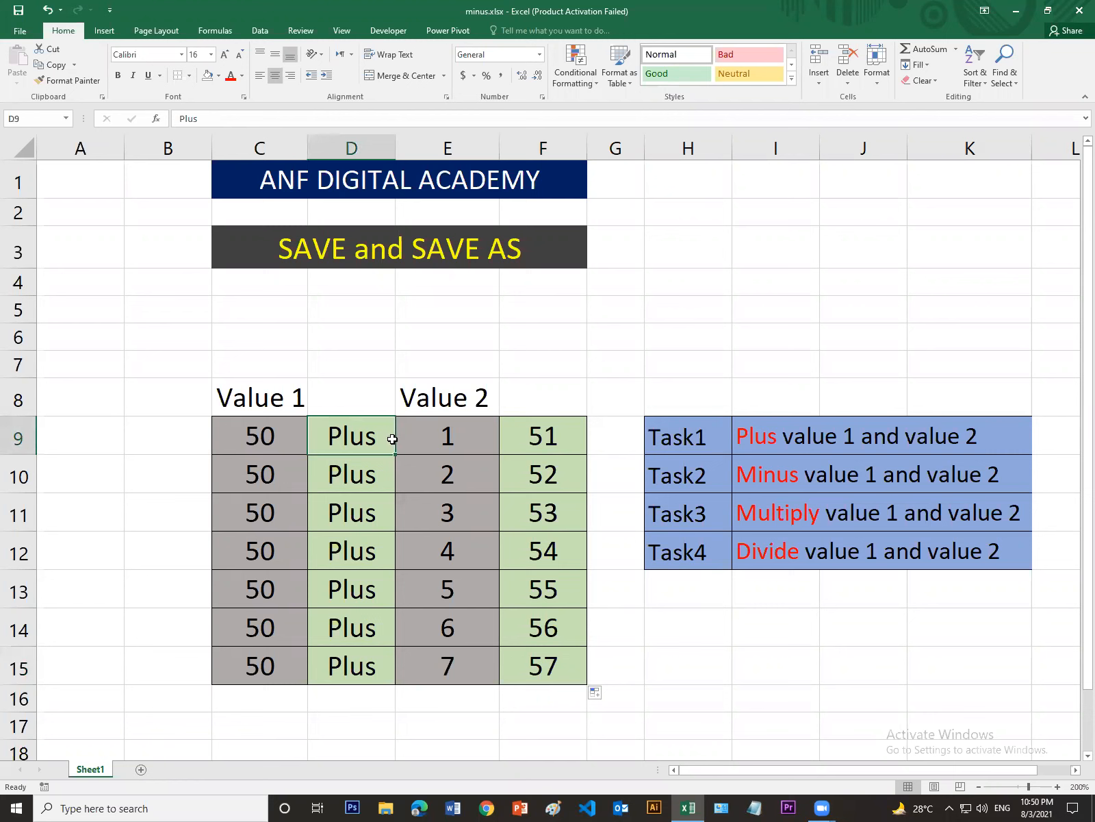
text(Min)
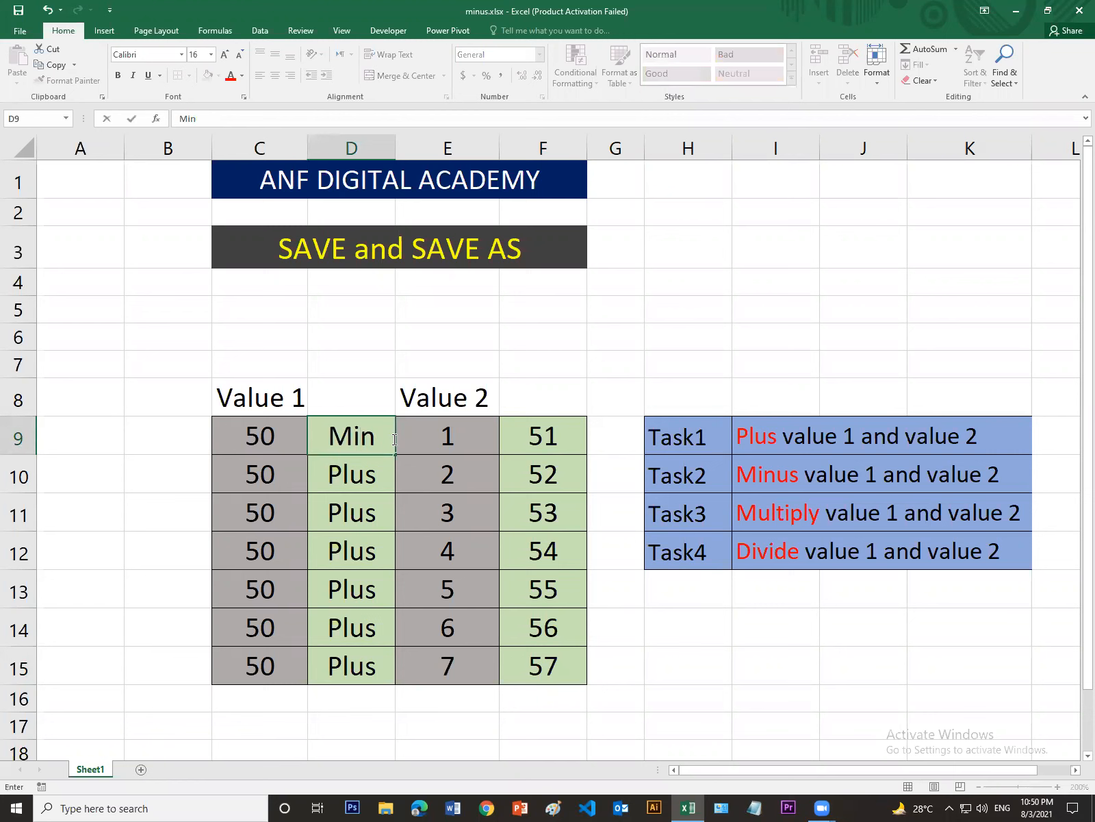
text(us)
click(390, 365)
Copy the Minus label from D9 into cells D10:D15
click(378, 431)
key(ctrl+c)
key(Down)
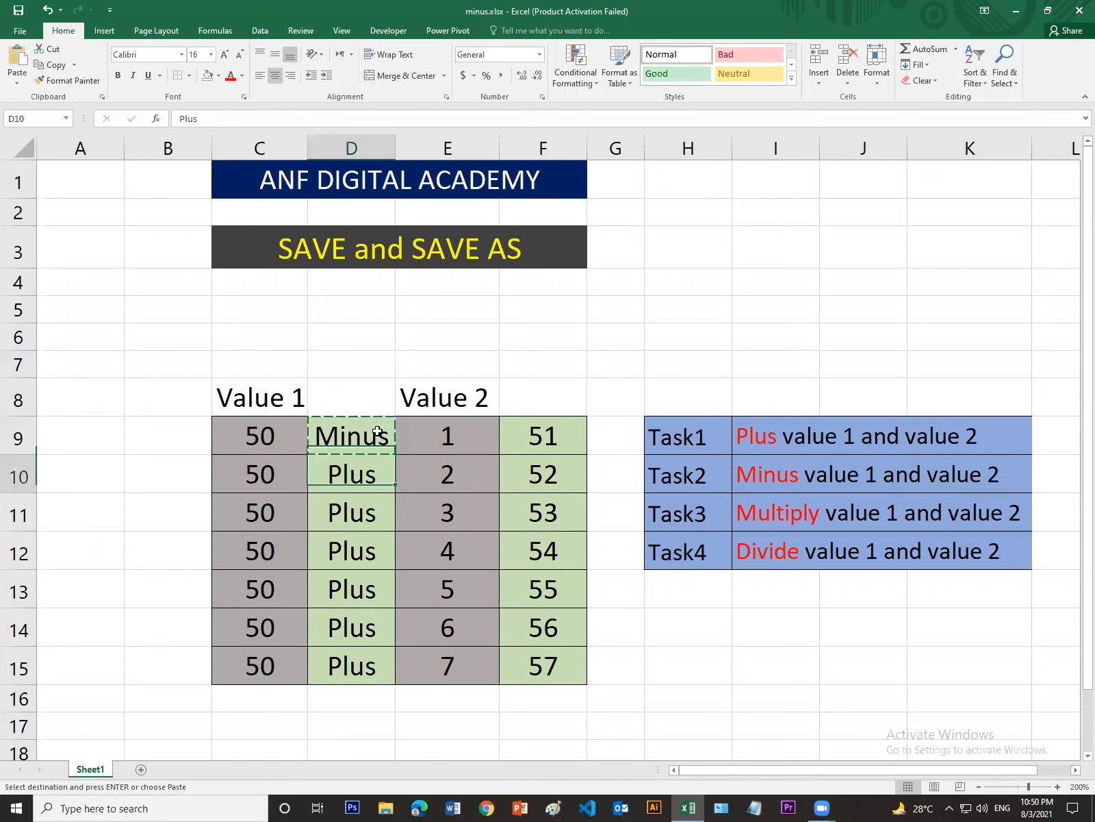
key(shift+Down)
key(shift+Down)
key(shift+Down)
key(shift+Down)
key(shift+Down)
key(ctrl+v)
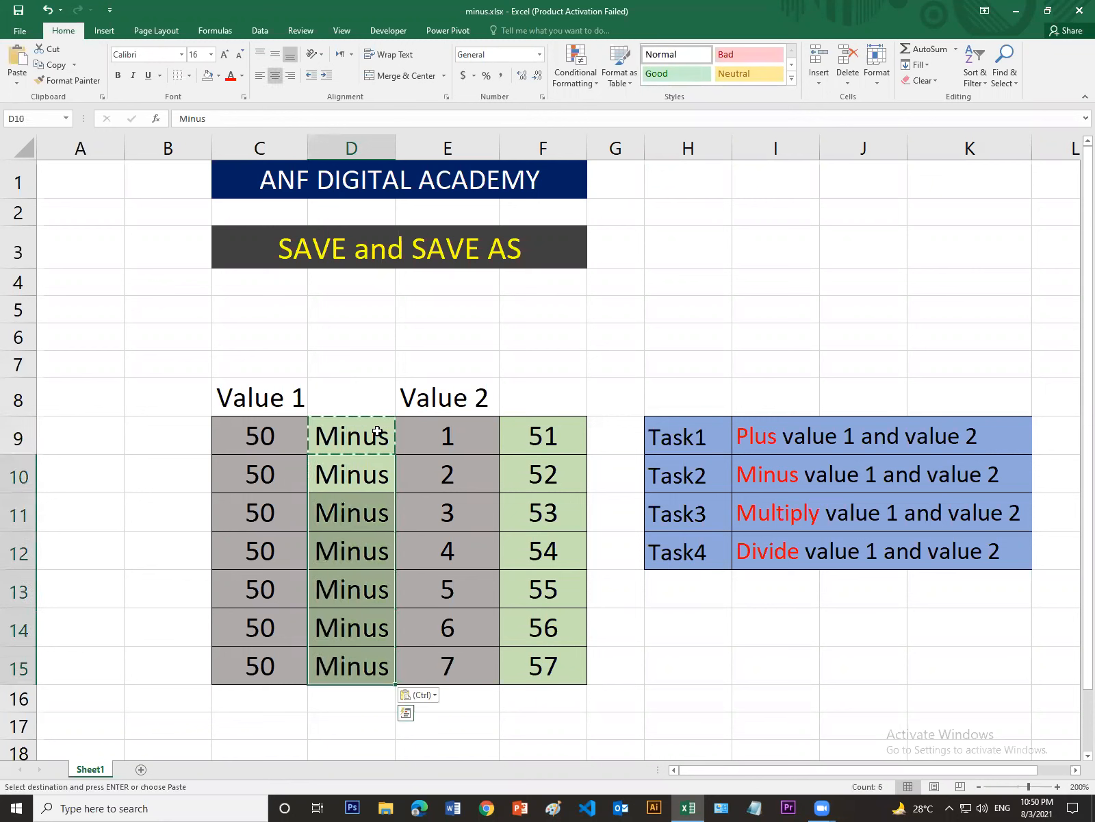
Change the formula in cell F9 to =C9-E9 to subtract Value 2 from Value 1
click(575, 438)
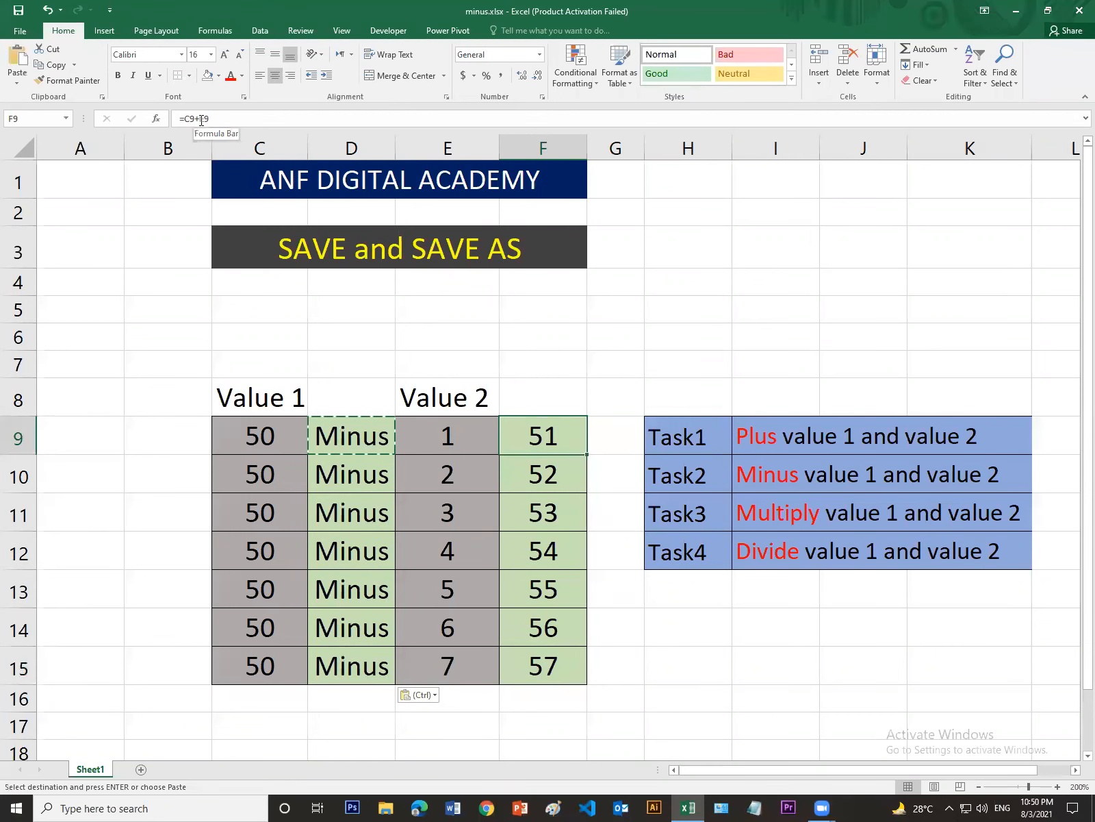
key(F2)
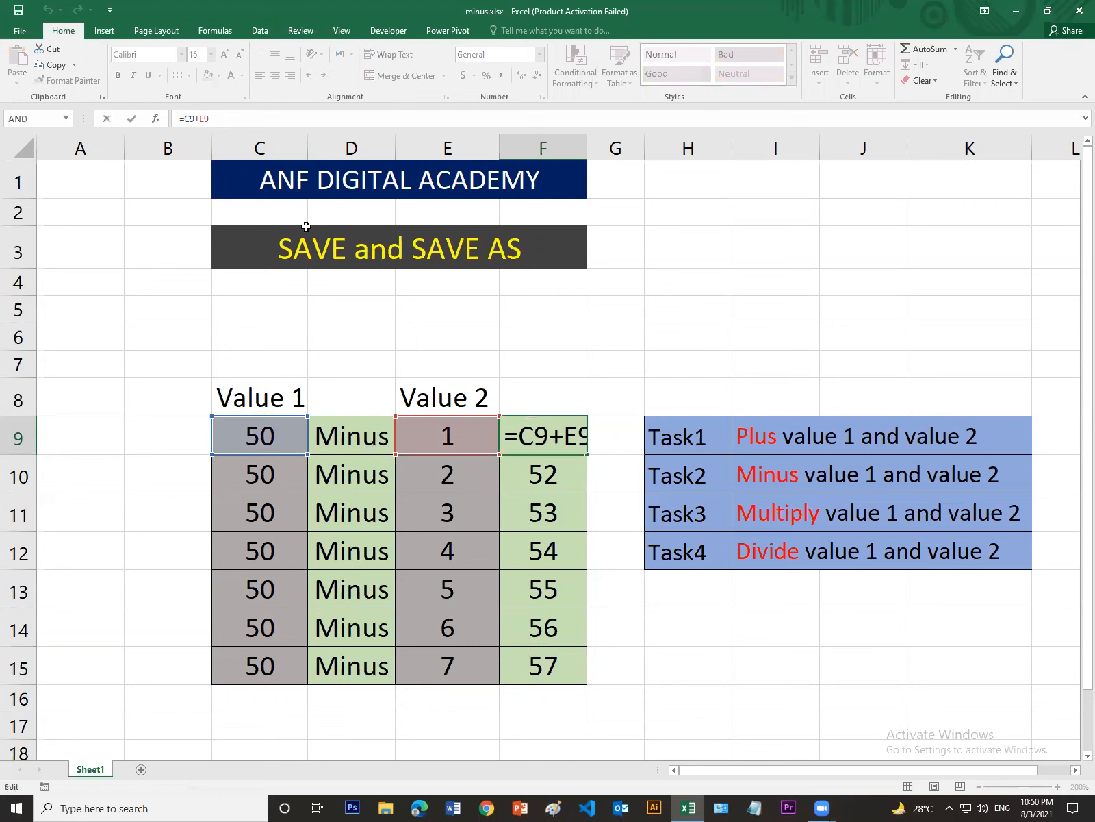
key(Left)
key(Left)
key(BackSpace)
text(-)
key(Return)
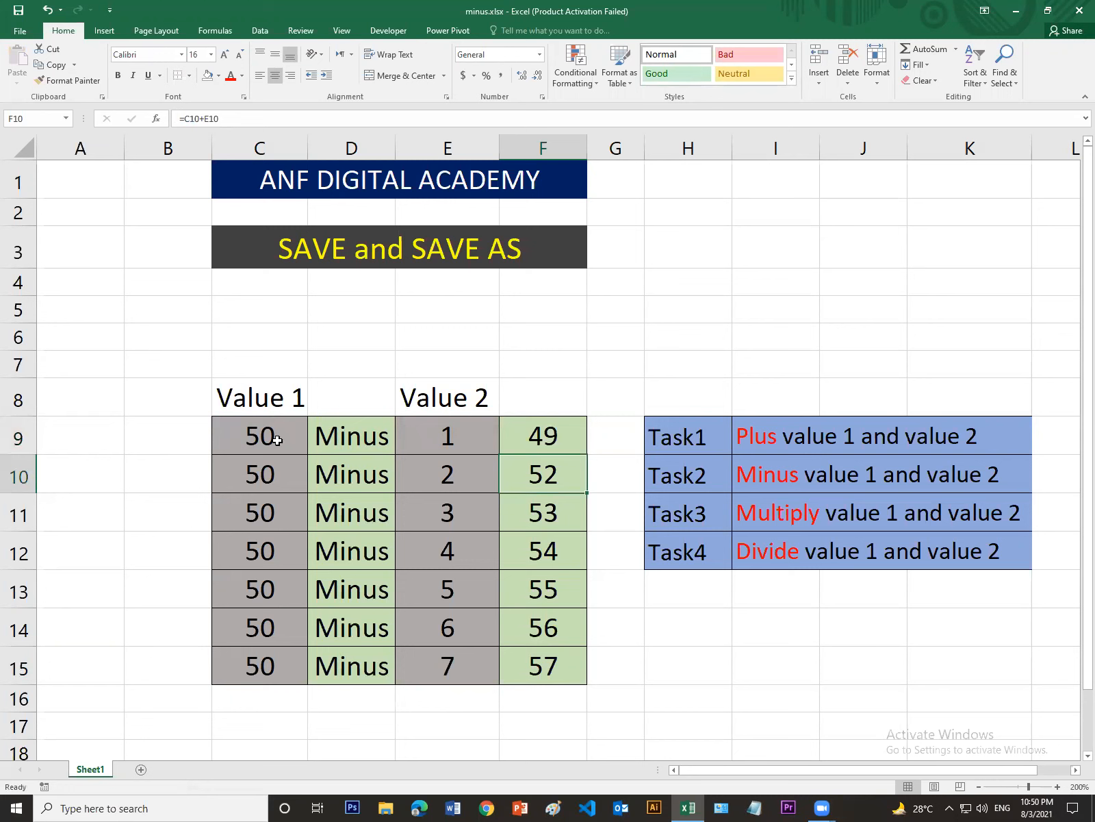
Fill the subtraction formula from F9 down through F15 and save the workbook
click(546, 437)
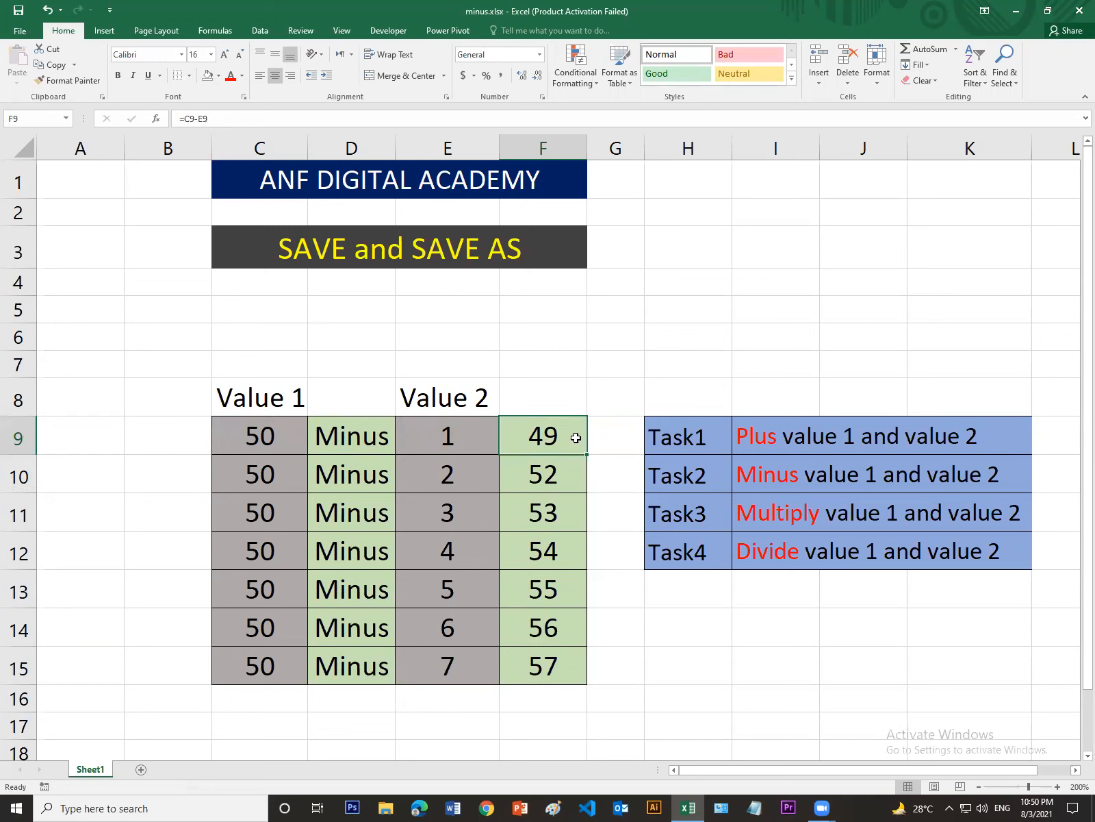
drag(588, 454, 591, 673)
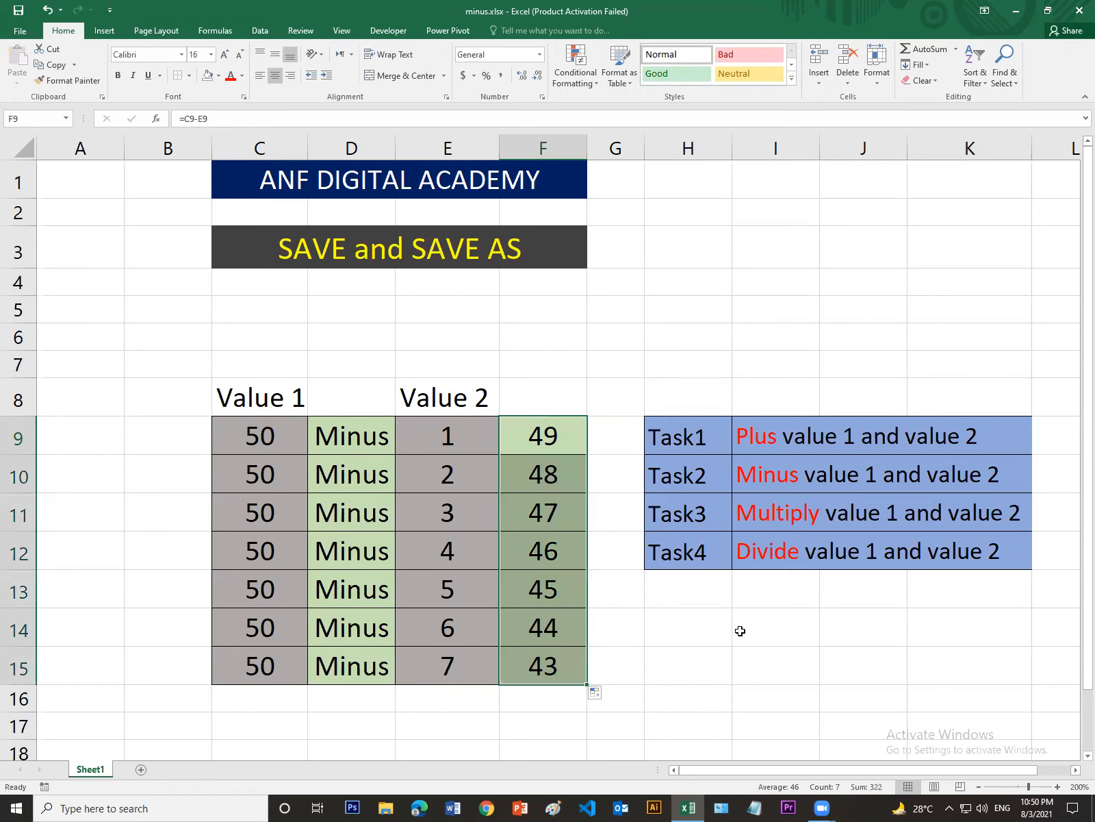
click(696, 663)
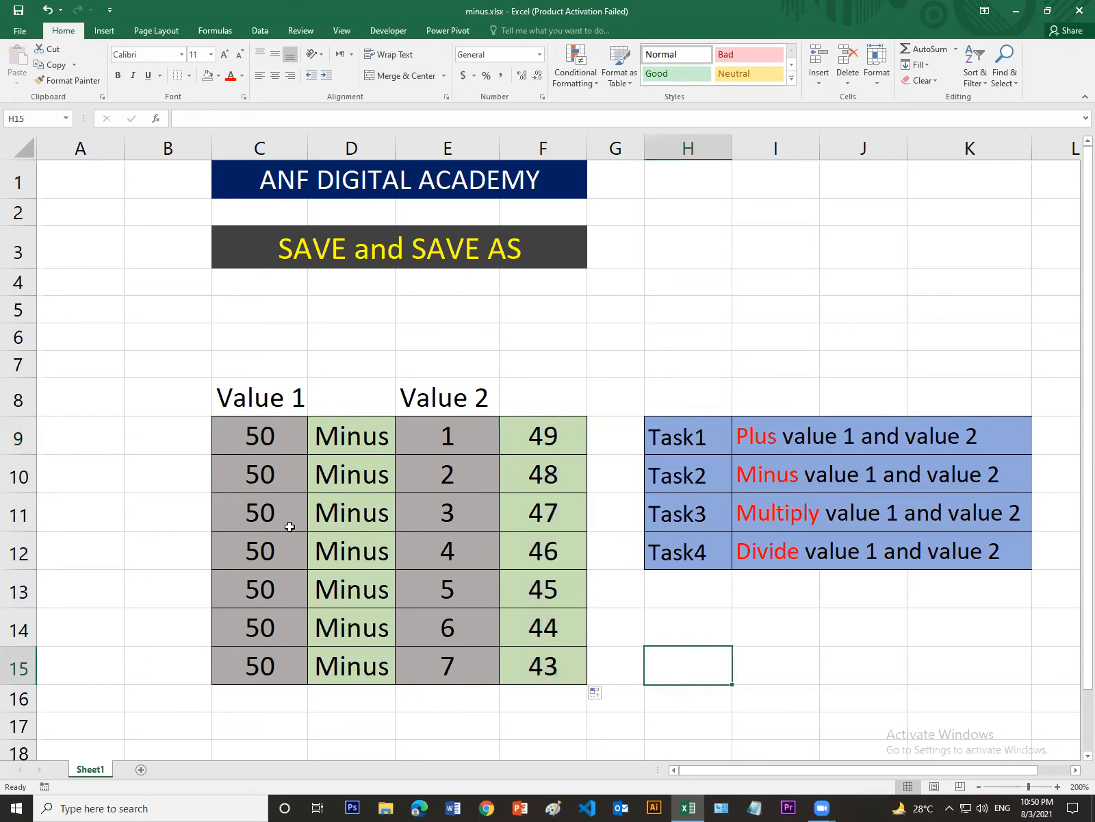
click(288, 550)
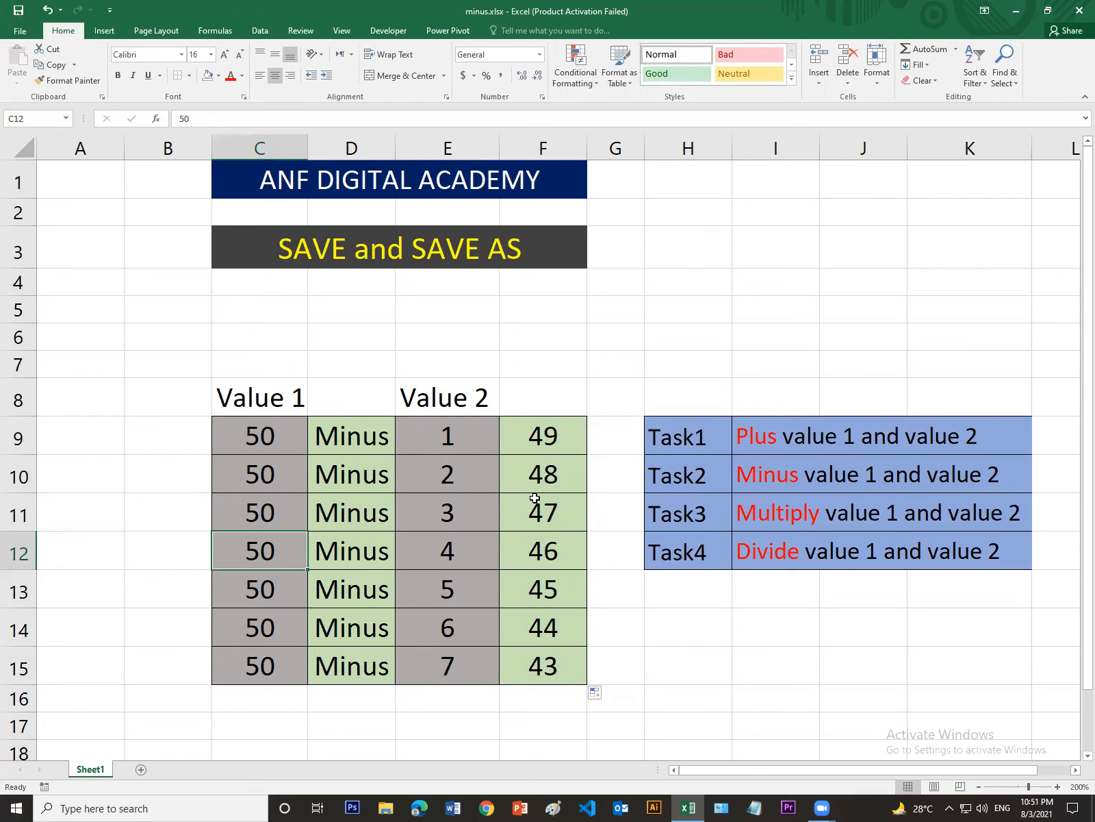
click(18, 8)
Check the Value 2, Minus and result cells in row 9 and the Task3 entry in the task list
click(267, 409)
click(465, 425)
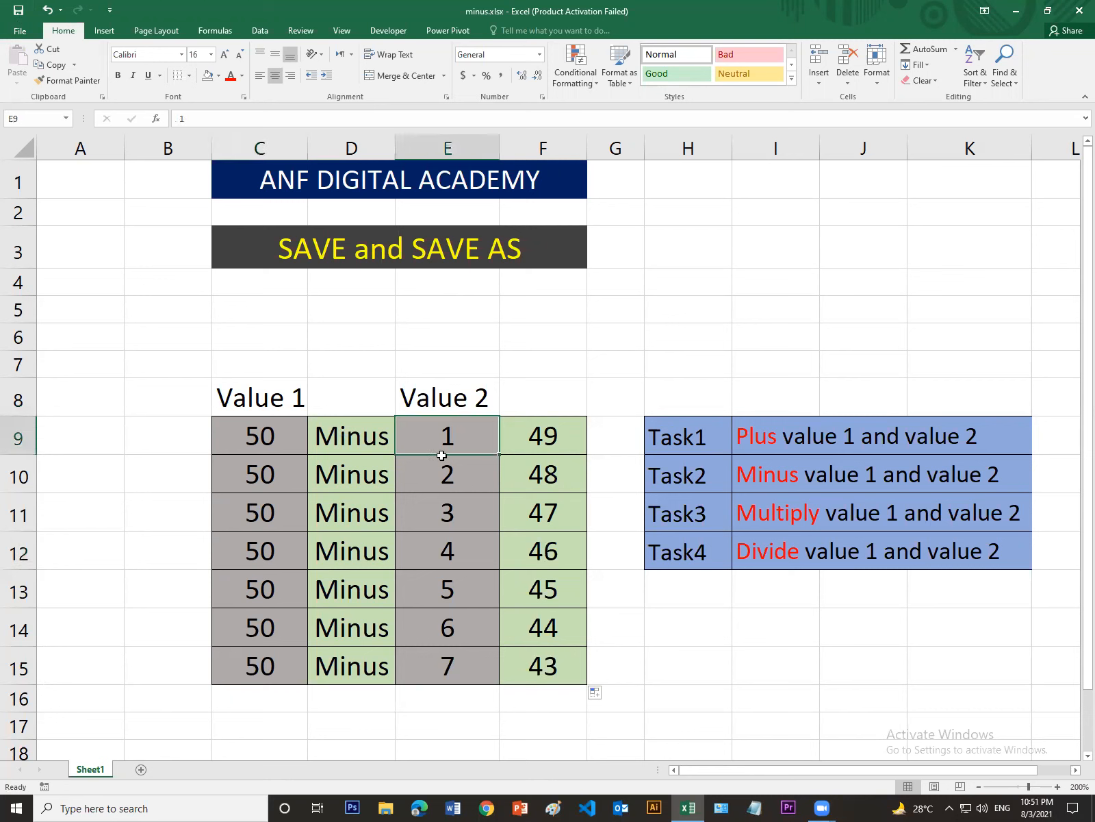
click(359, 430)
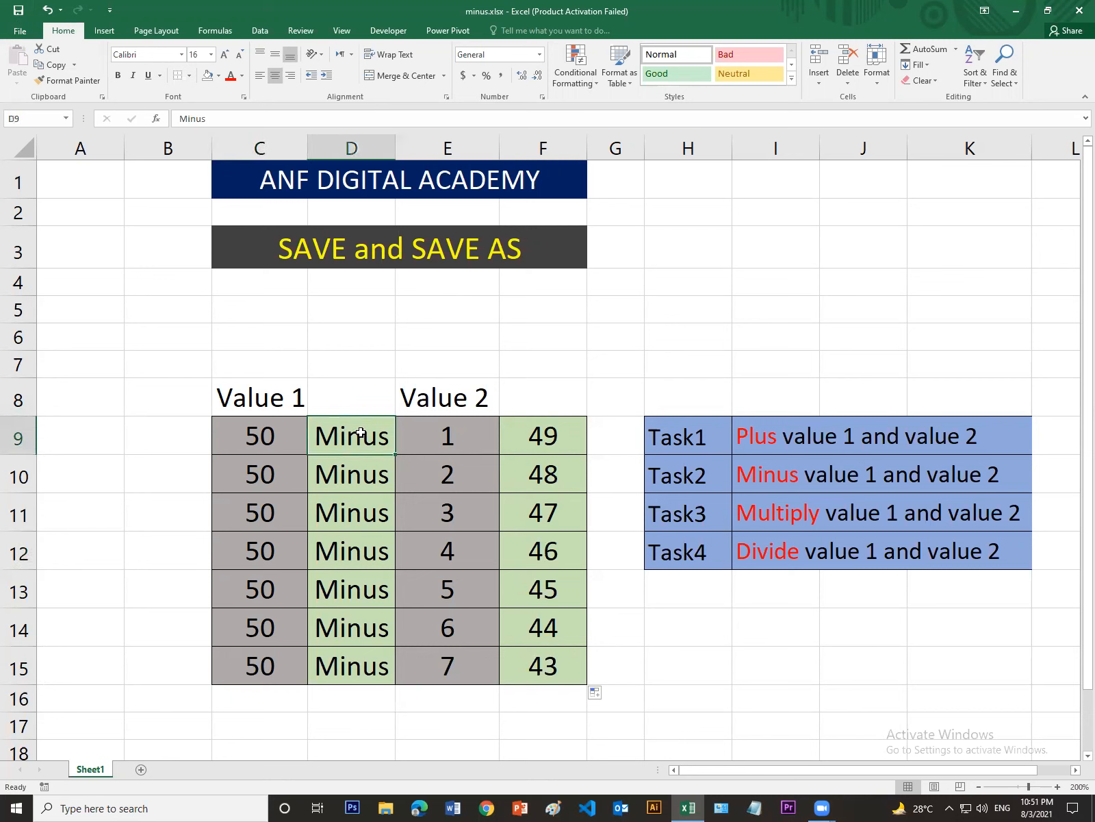
click(547, 438)
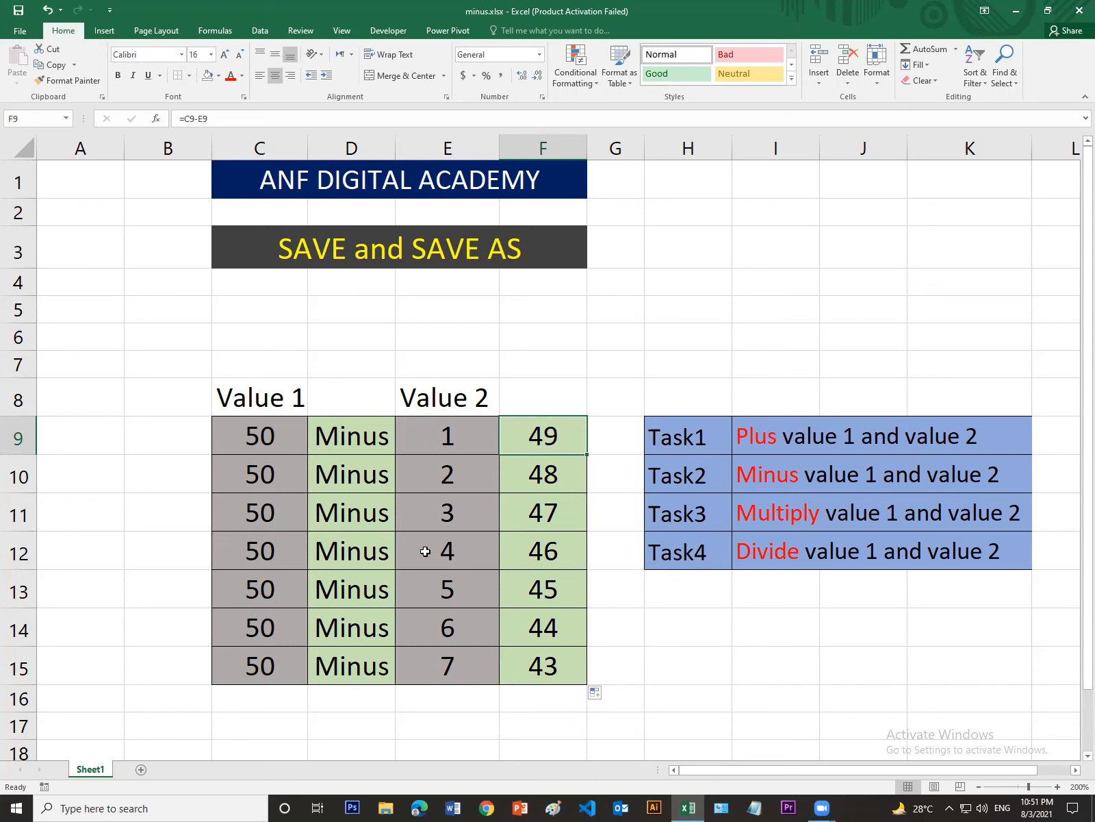
click(691, 512)
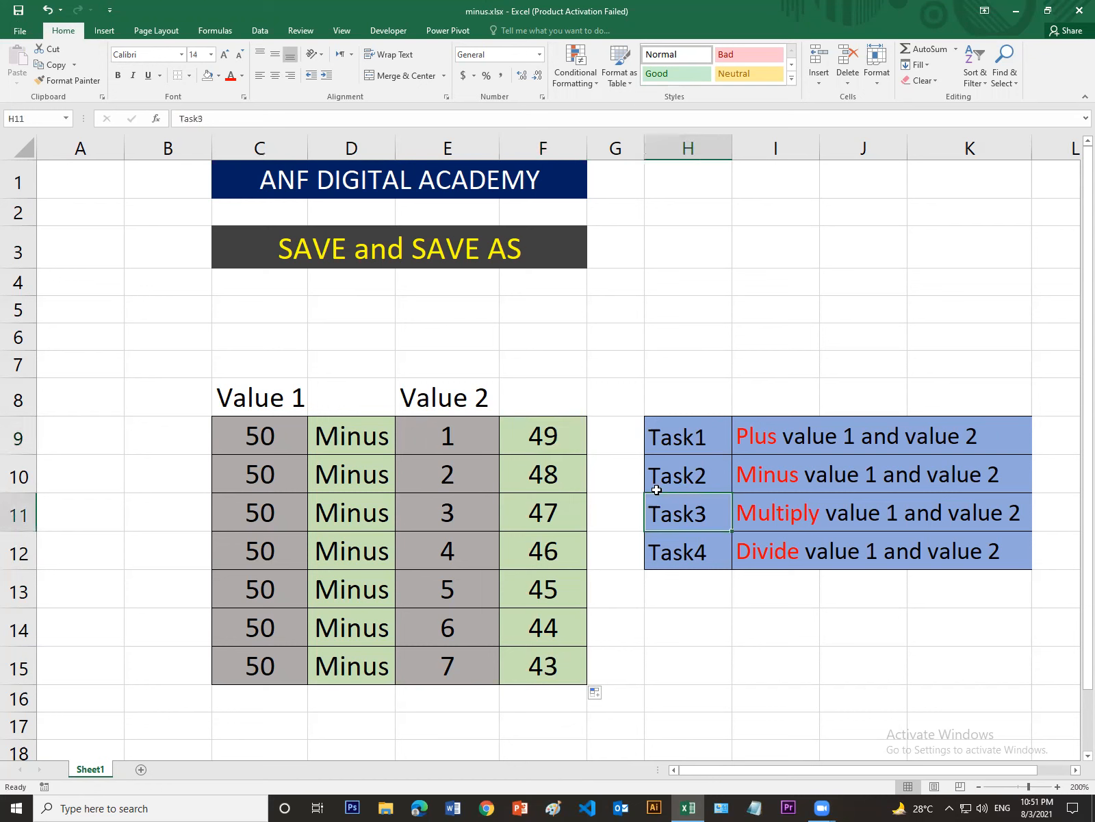
Save a copy of the workbook as multiply in the Documents folder
click(455, 328)
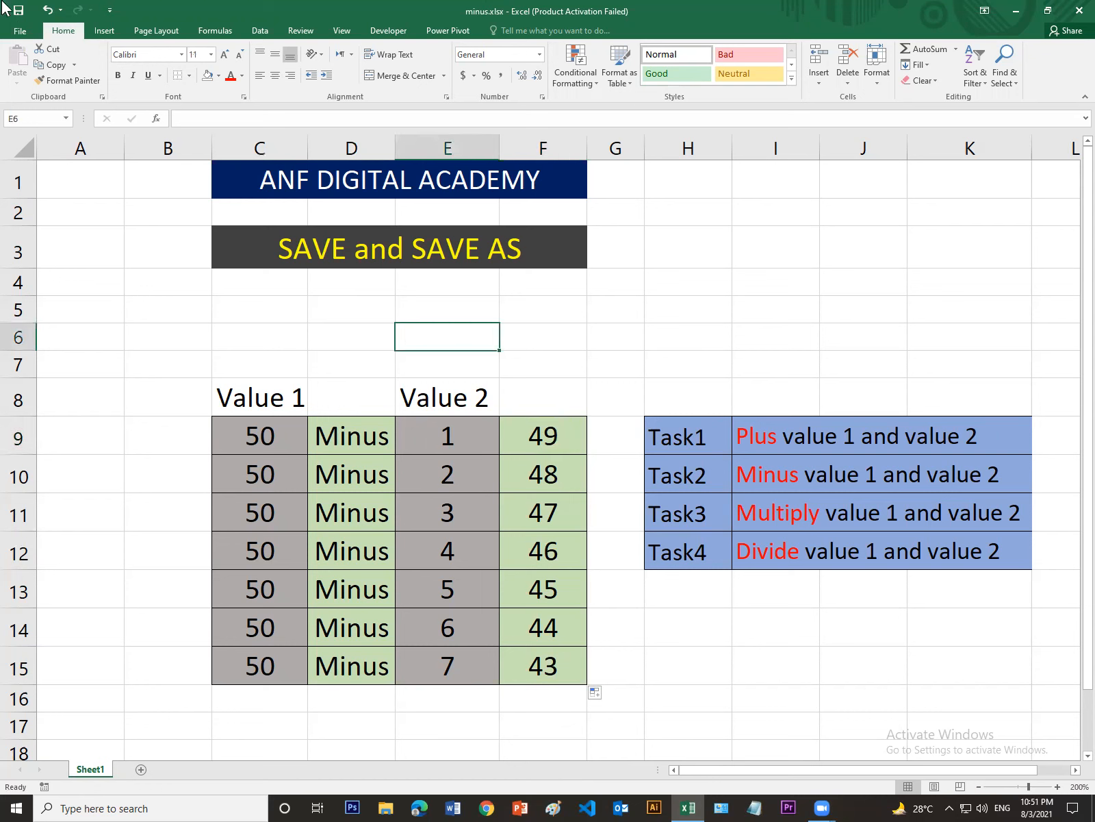
click(17, 31)
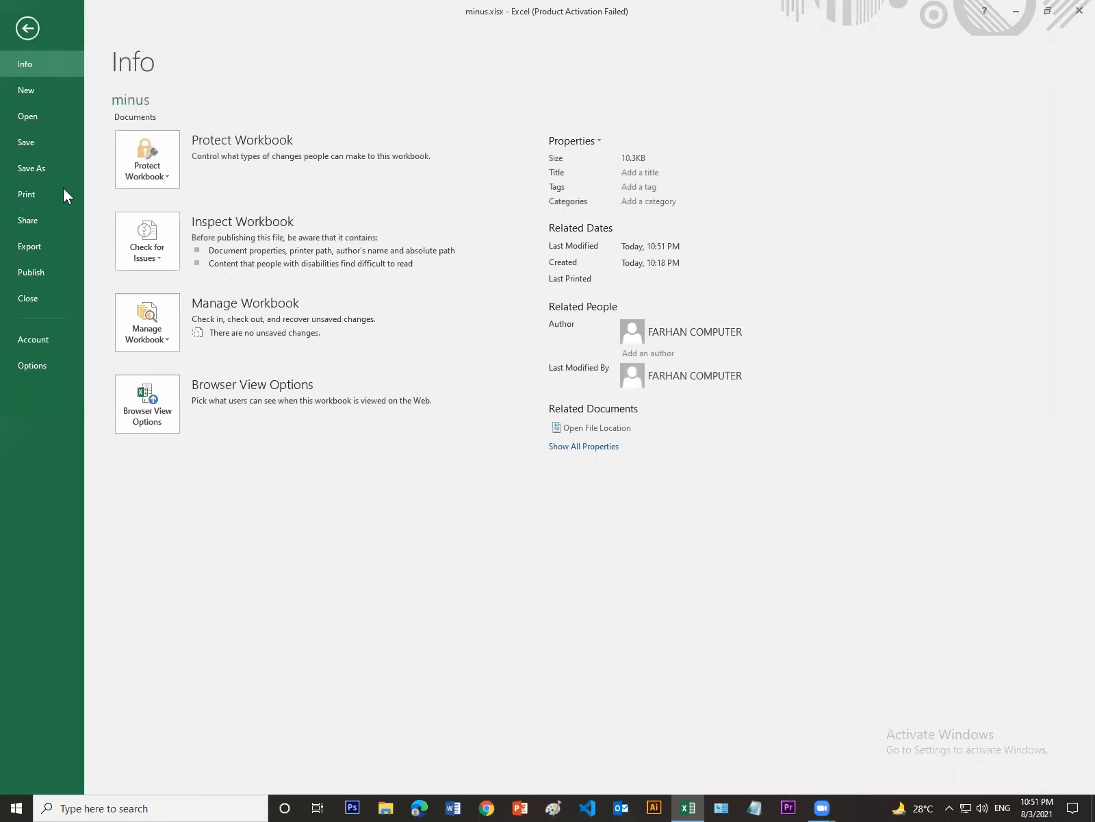
click(47, 168)
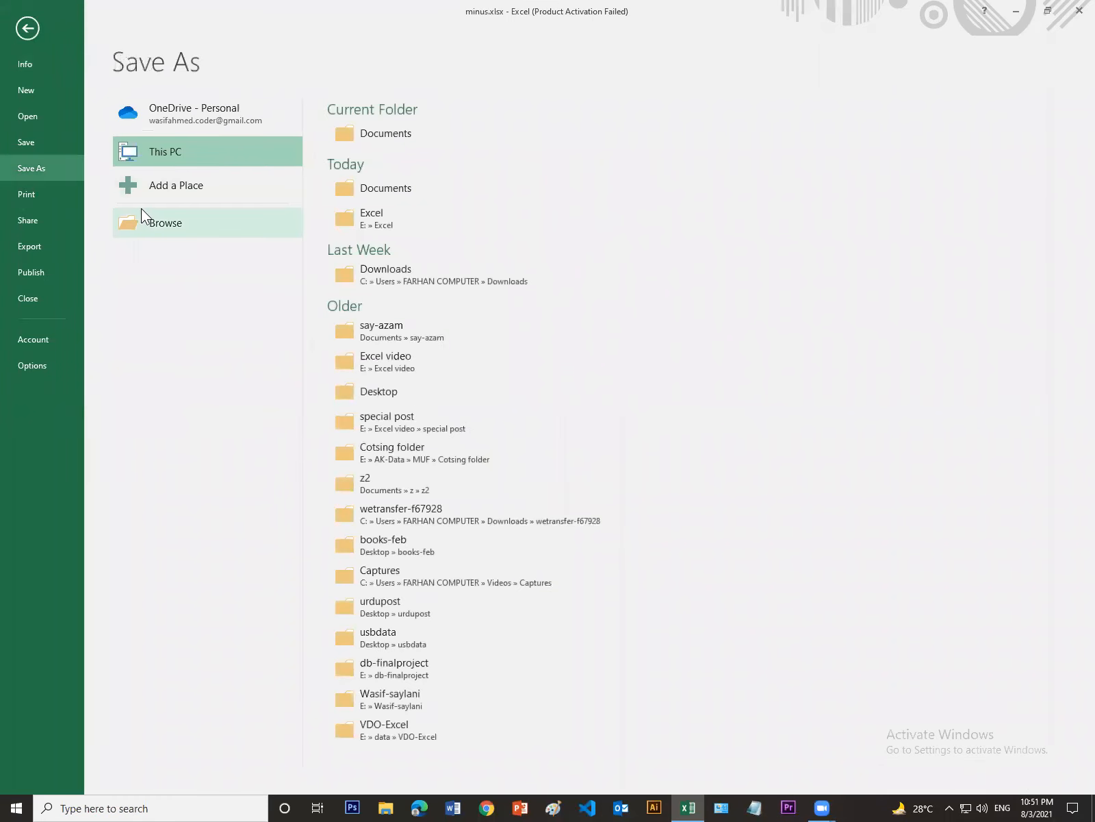
click(169, 225)
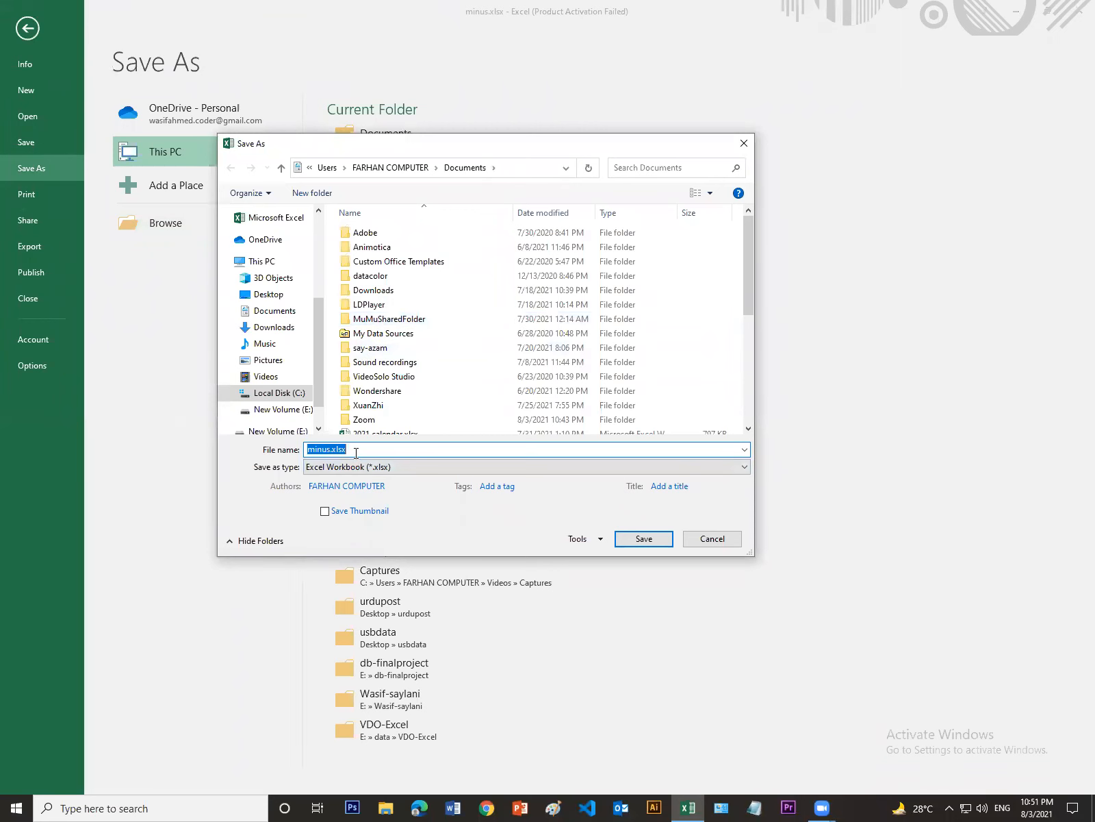
text(mu)
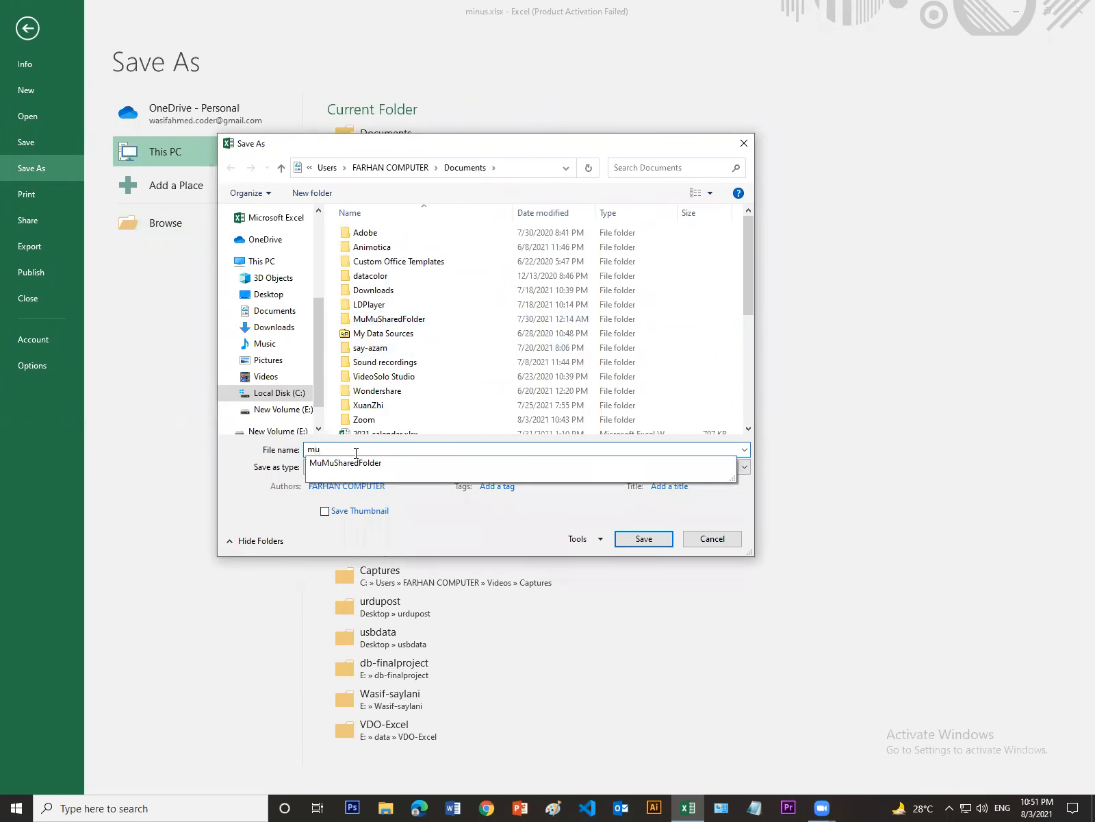
text(ltiply)
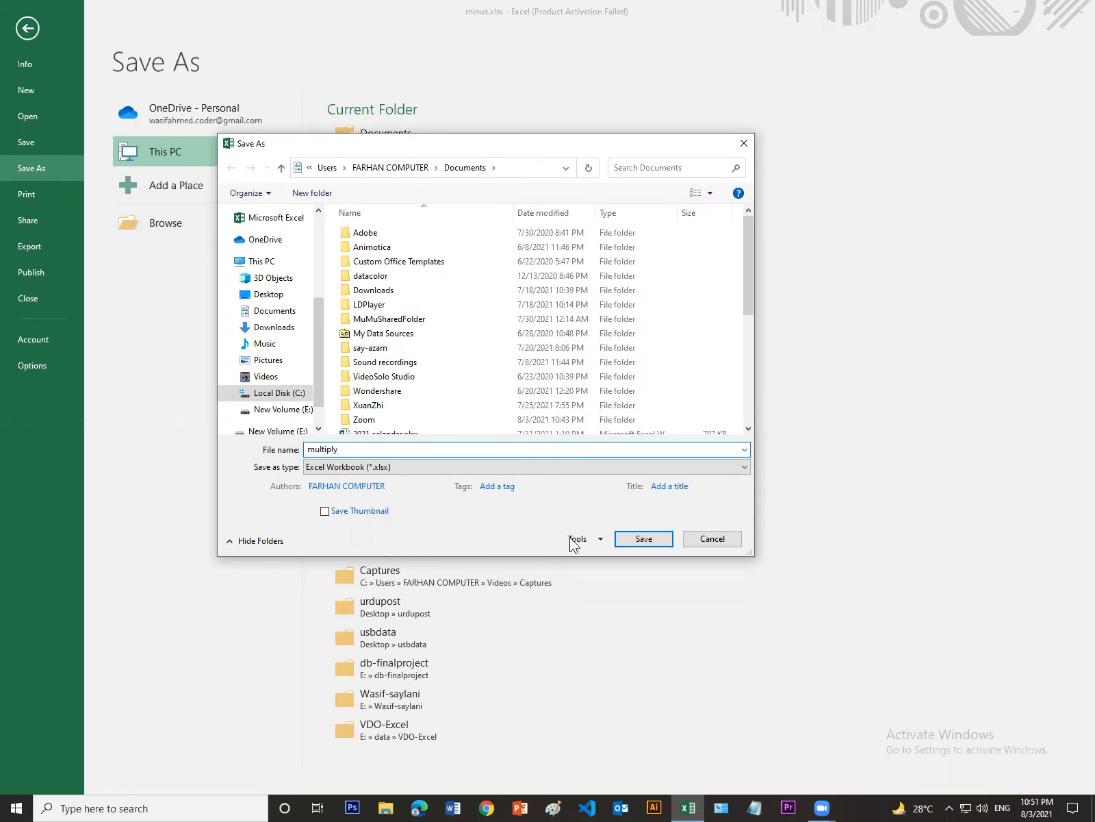
click(643, 538)
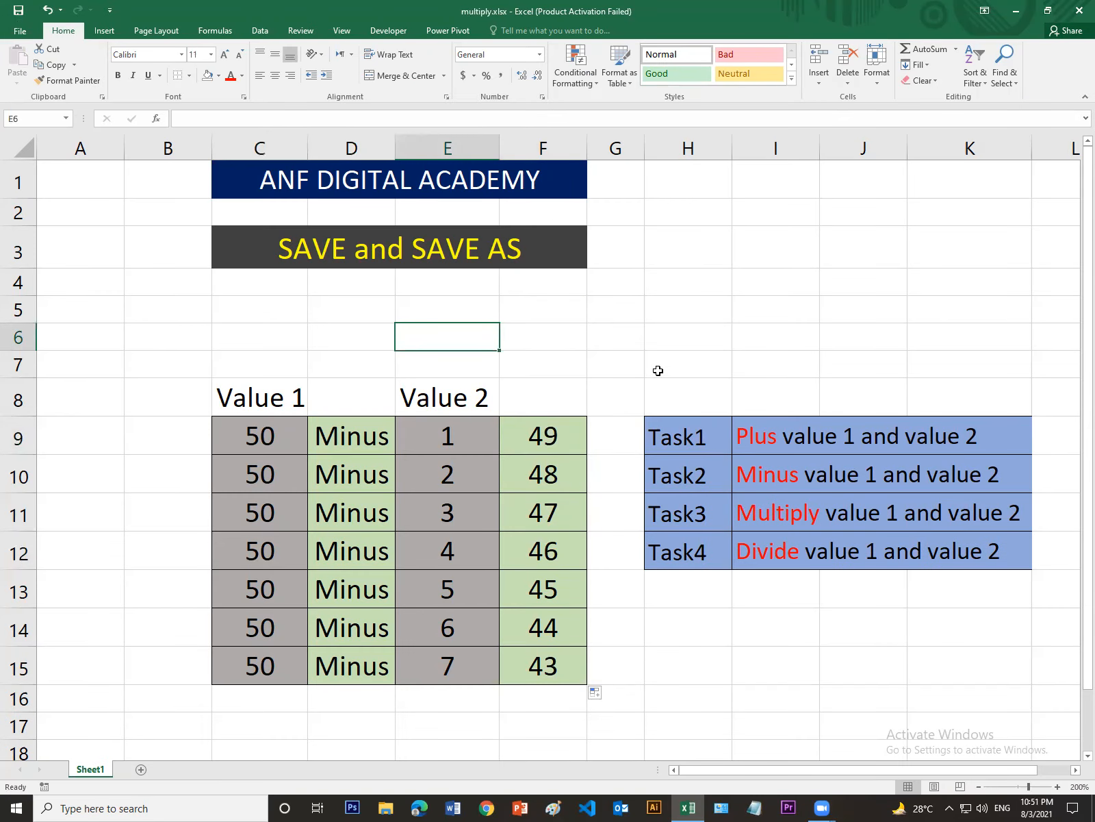
Change the operation label in cell D9 to Multiply
click(358, 437)
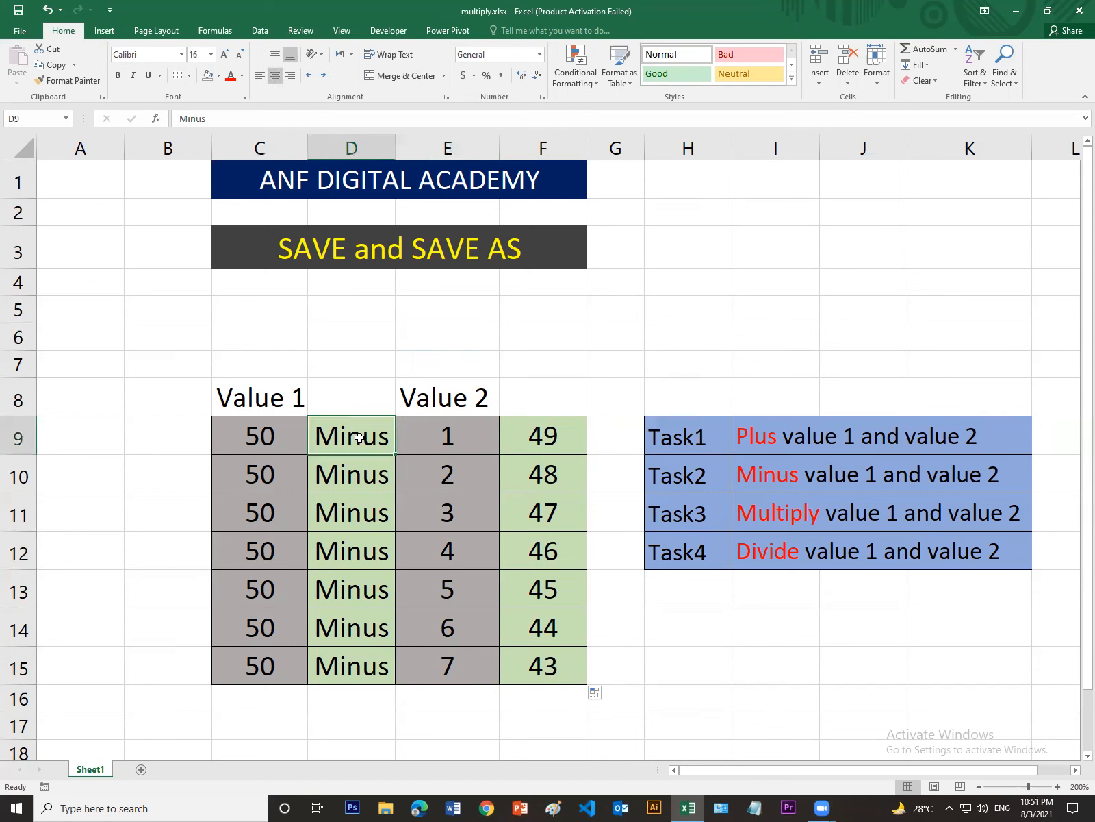
click(219, 118)
key(BackSpace)
key(BackSpace)
key(BackSpace)
key(BackSpace)
text(ultiply)
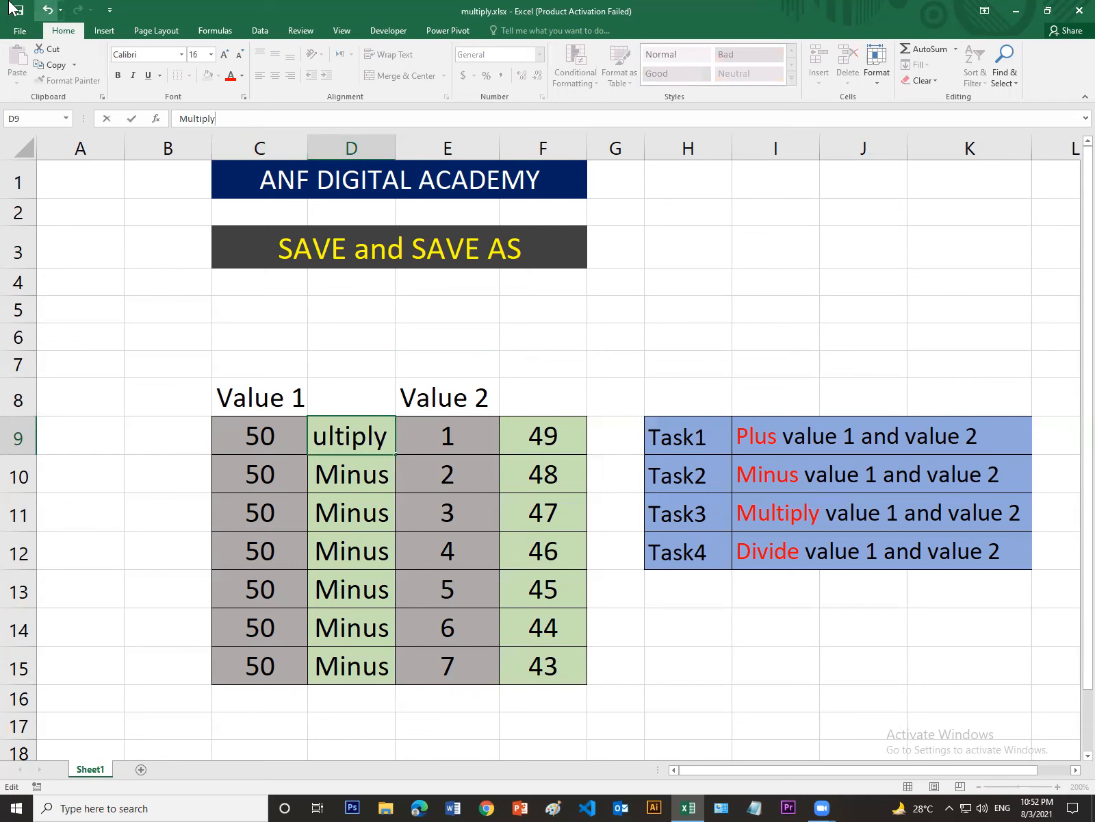
click(394, 510)
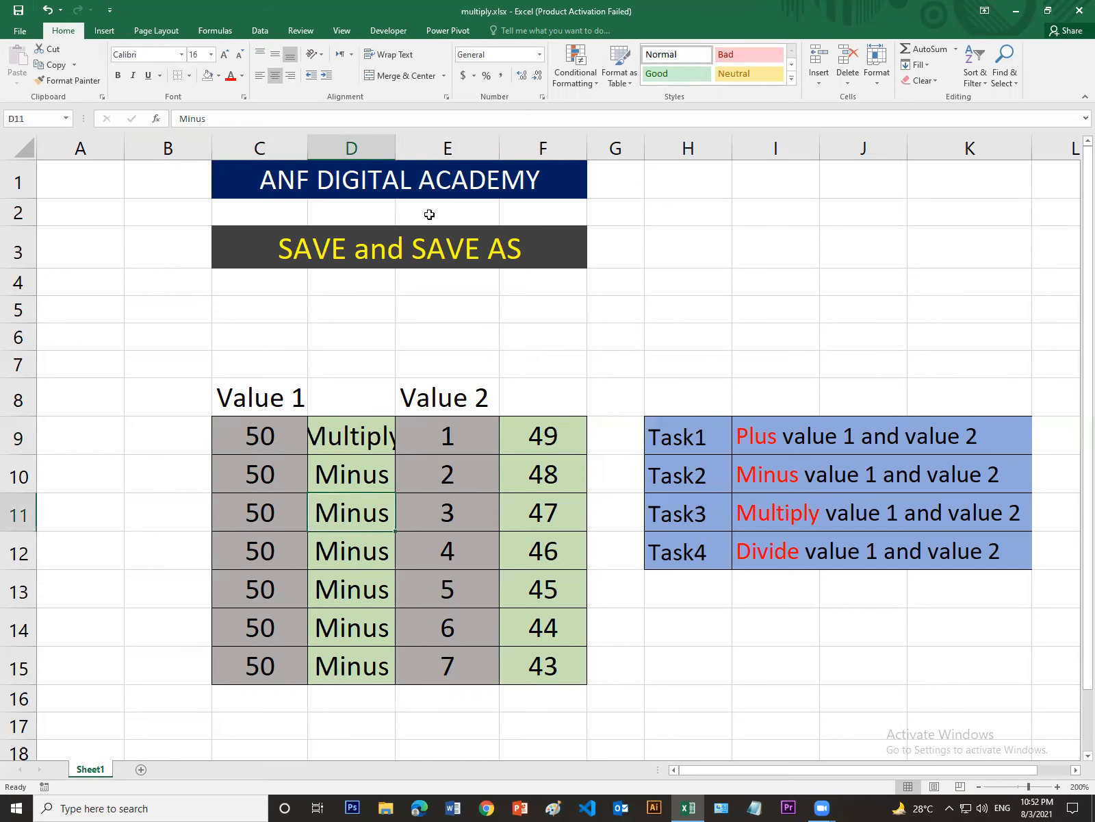
Auto-fit column D to its contents and fill the Multiply label from D9 down through D15
double_click(396, 147)
click(399, 448)
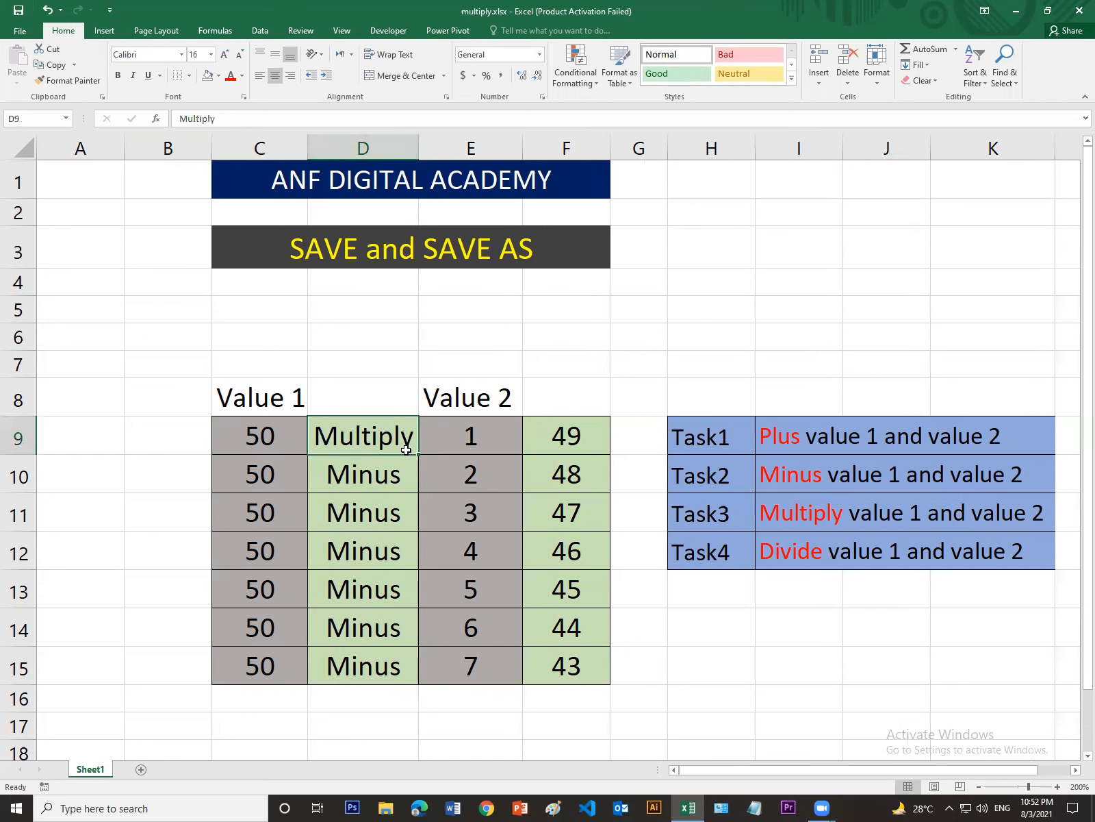
drag(419, 454, 429, 680)
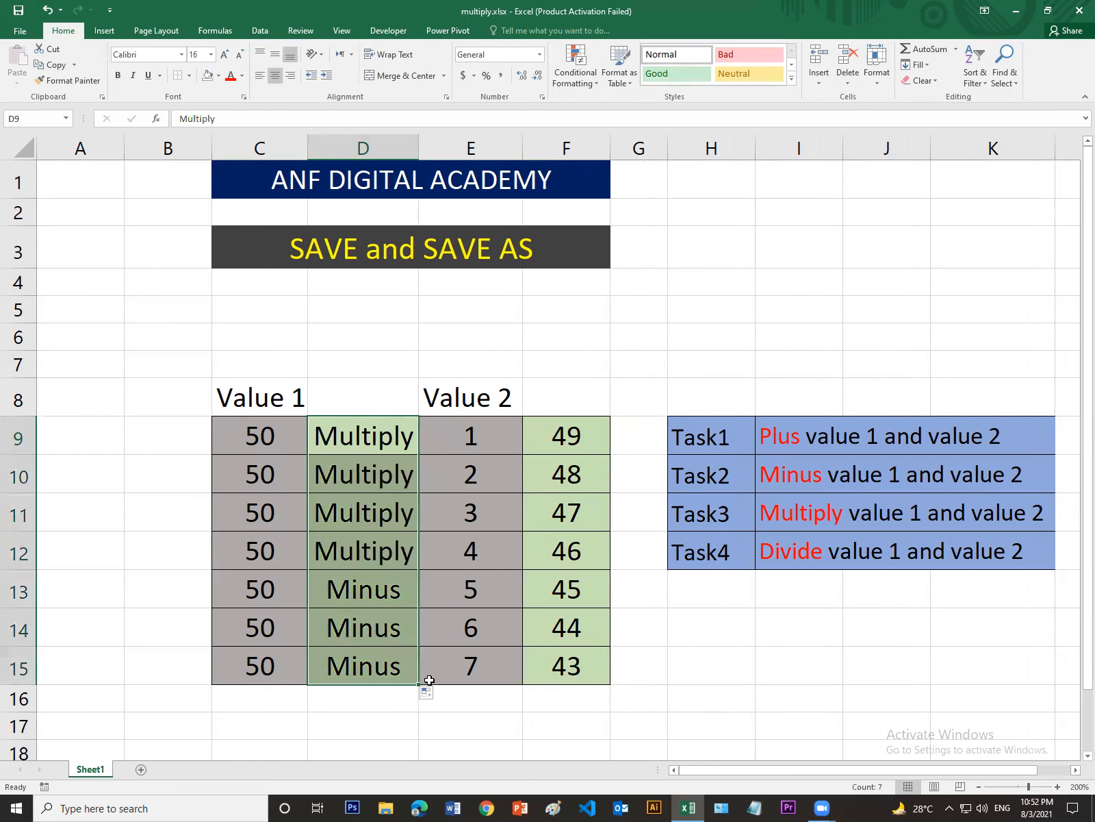
Change the formula in cell F9 to =C9*E9 to multiply Value 1 by Value 2
click(575, 439)
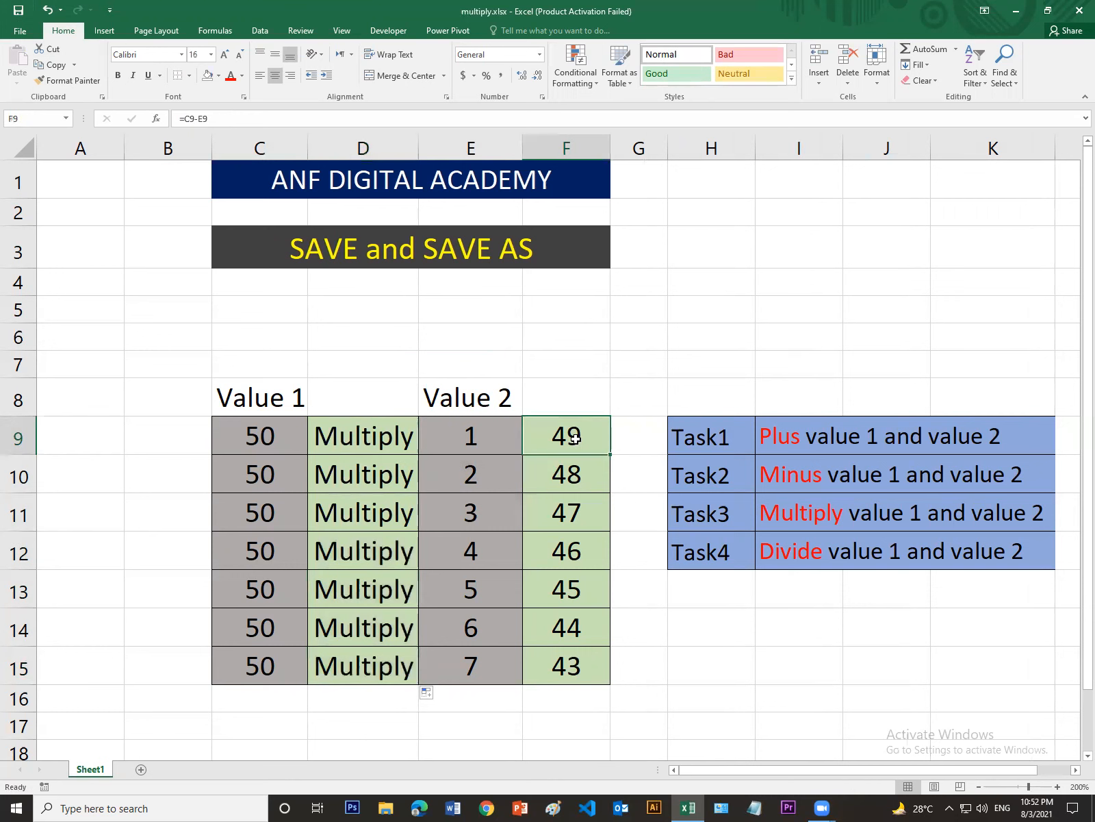
click(198, 118)
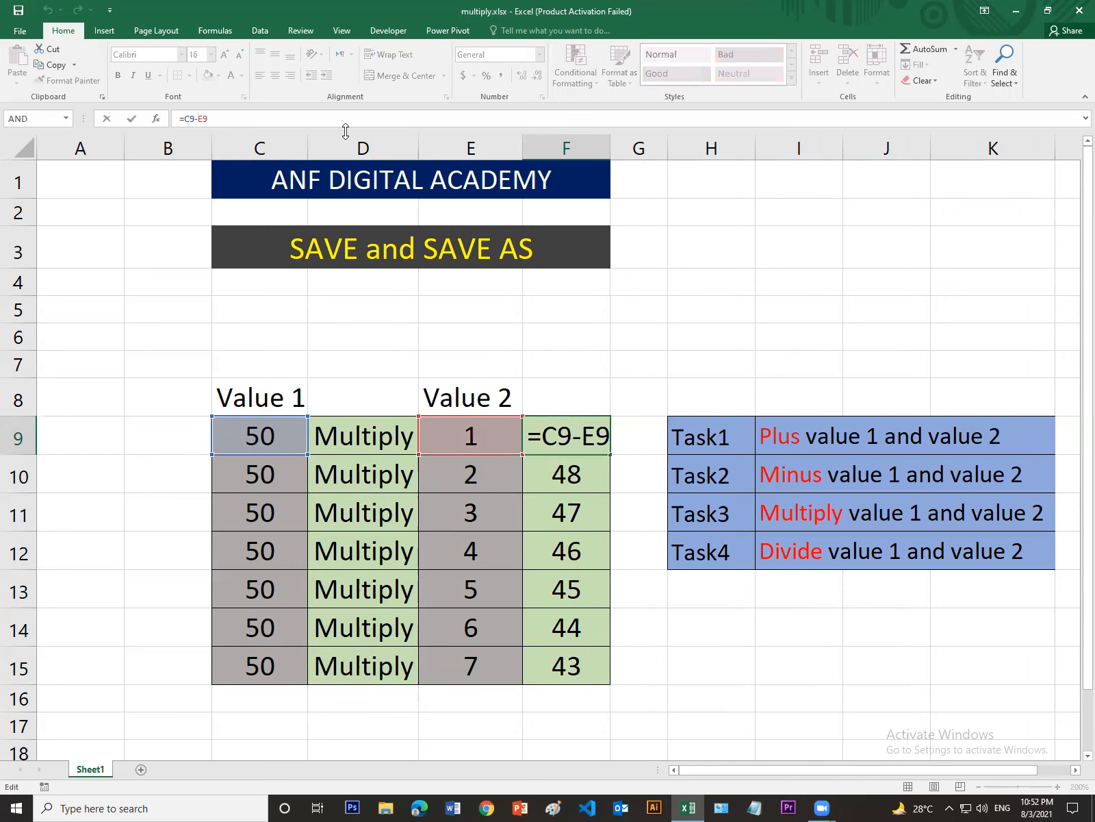
key(BackSpace)
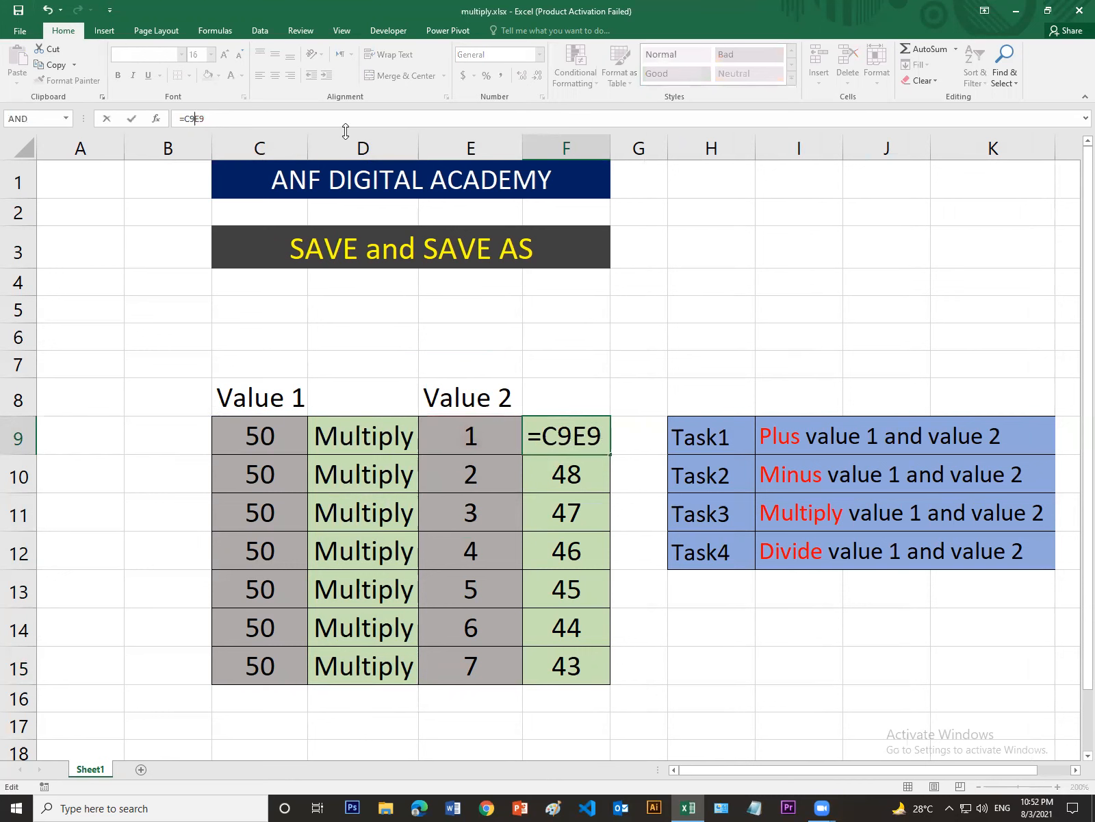
text(*)
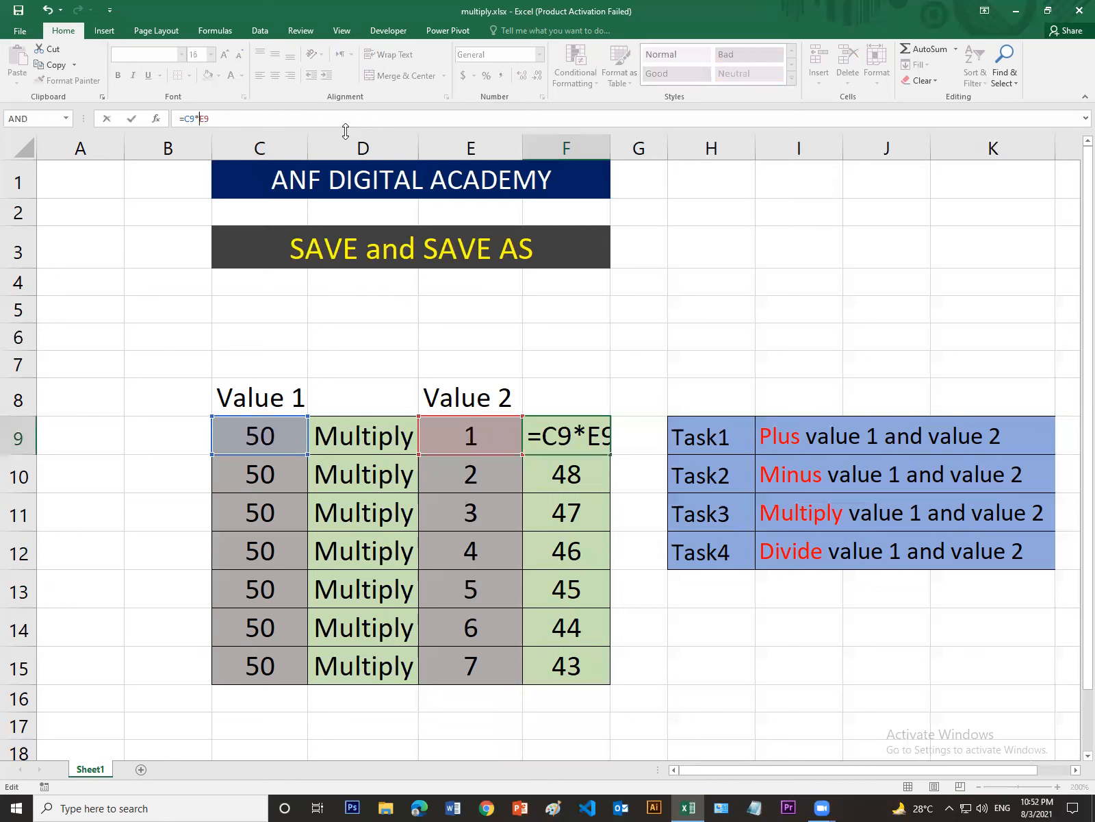
key(Return)
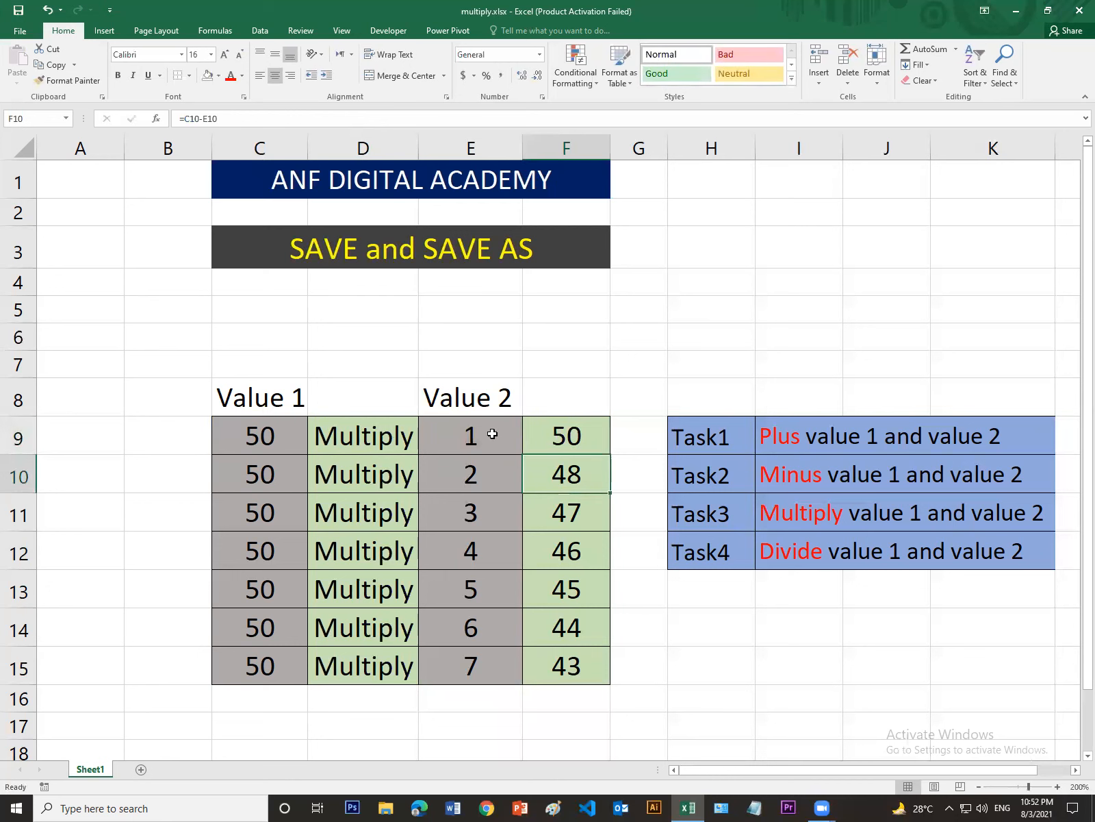
Fill the multiplication formula from F9 down through F15 and save the workbook
click(563, 438)
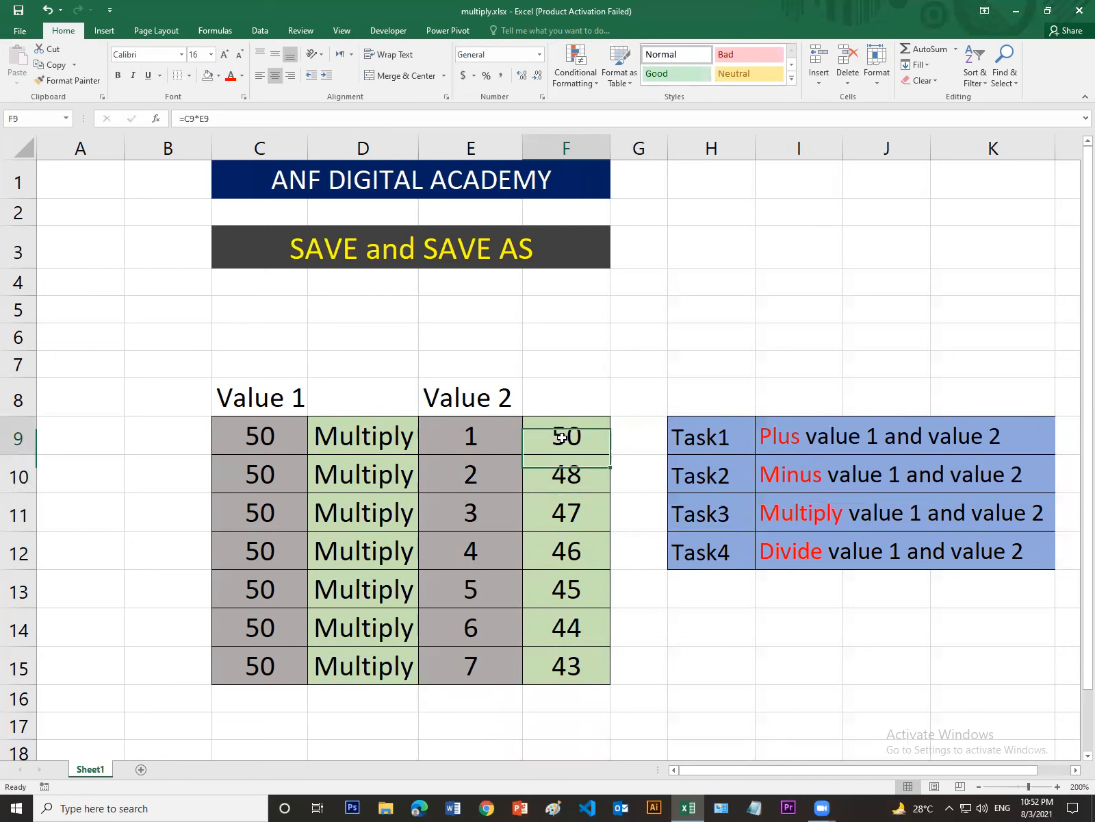
drag(612, 454, 614, 669)
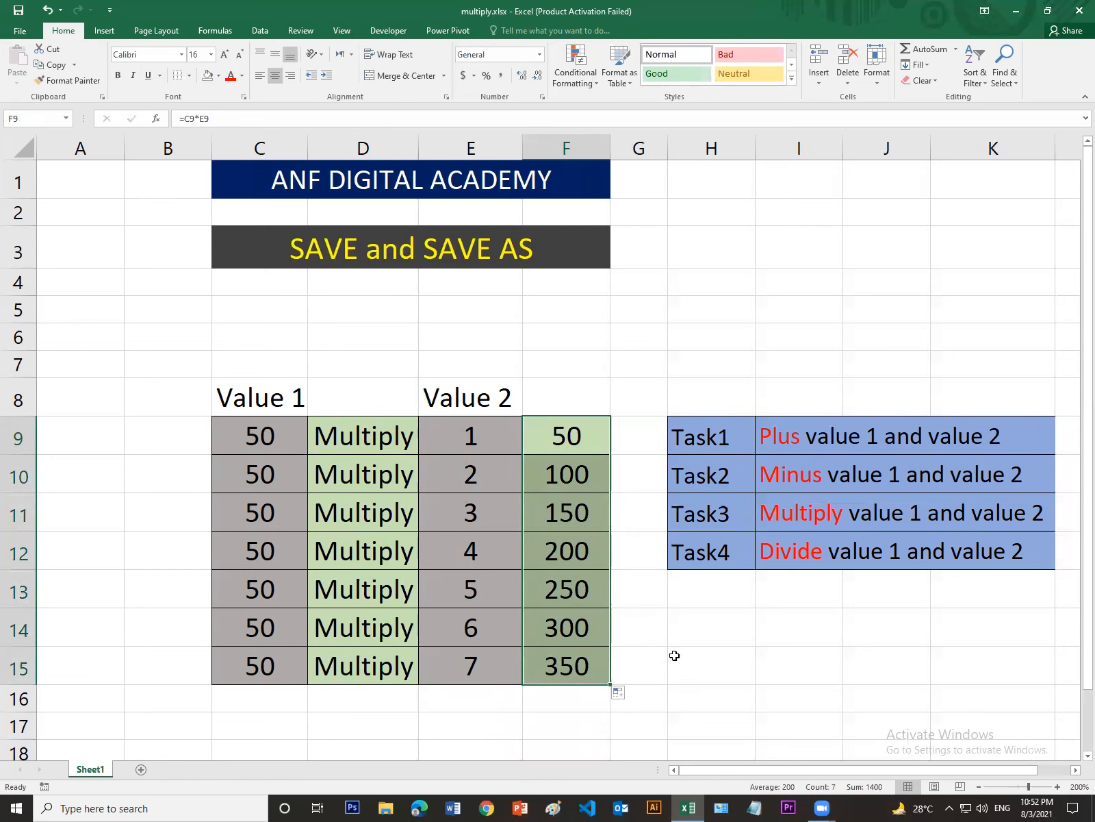
click(725, 656)
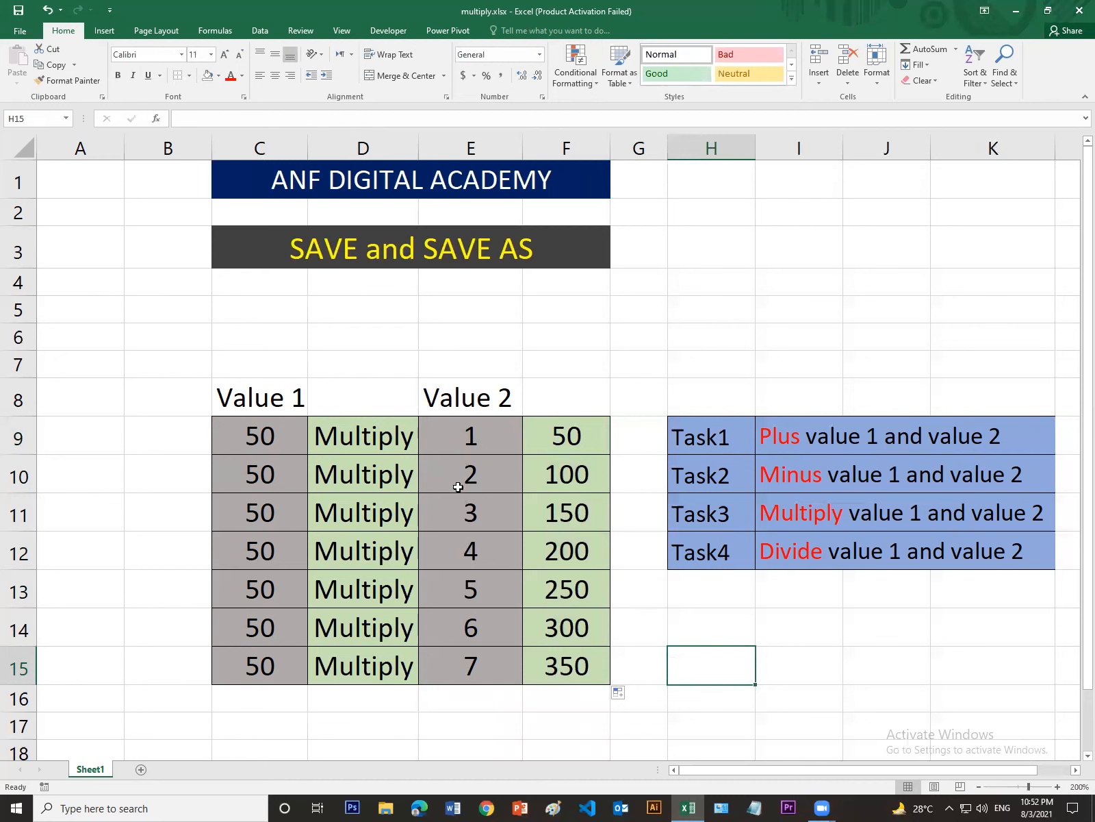
click(553, 518)
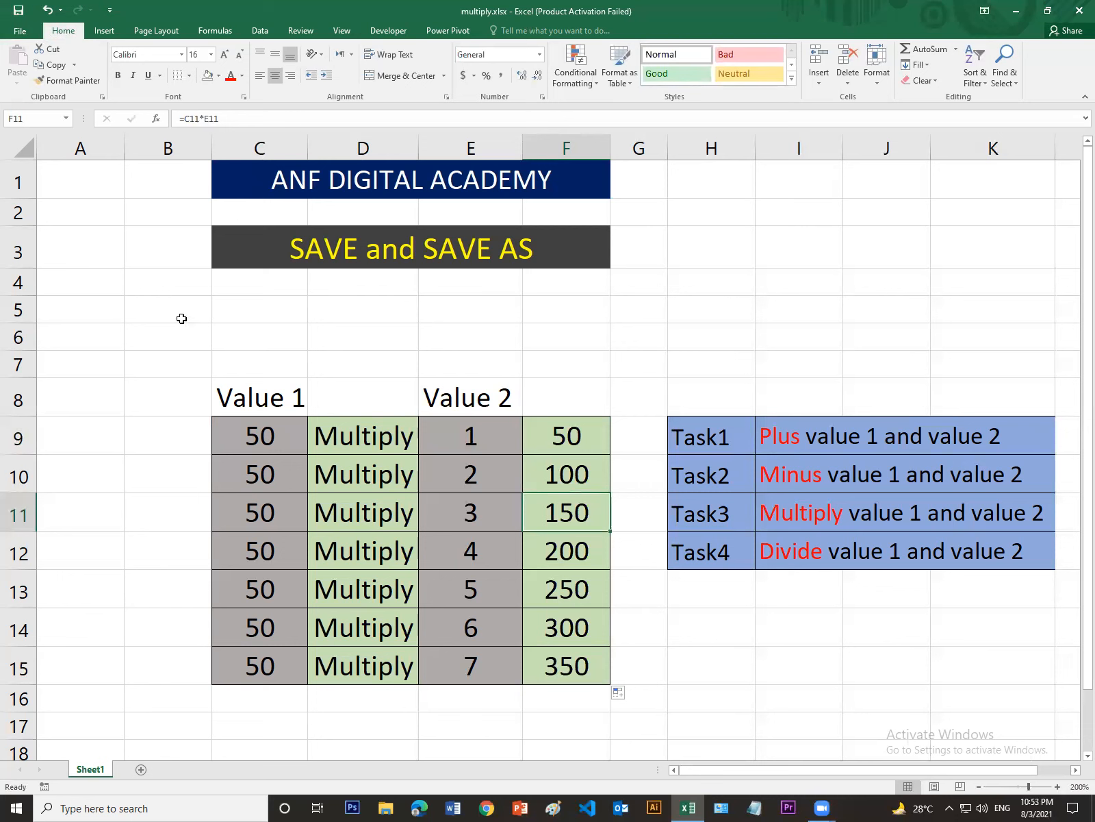
click(18, 10)
click(20, 32)
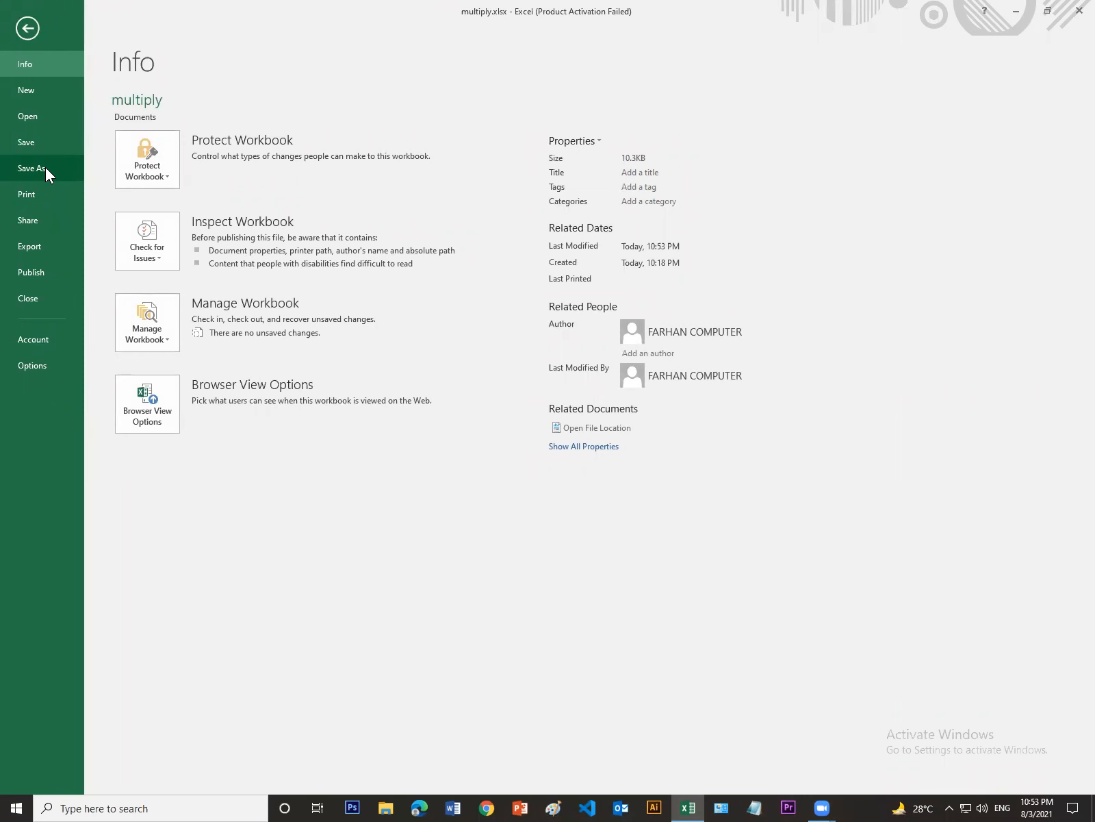
click(26, 31)
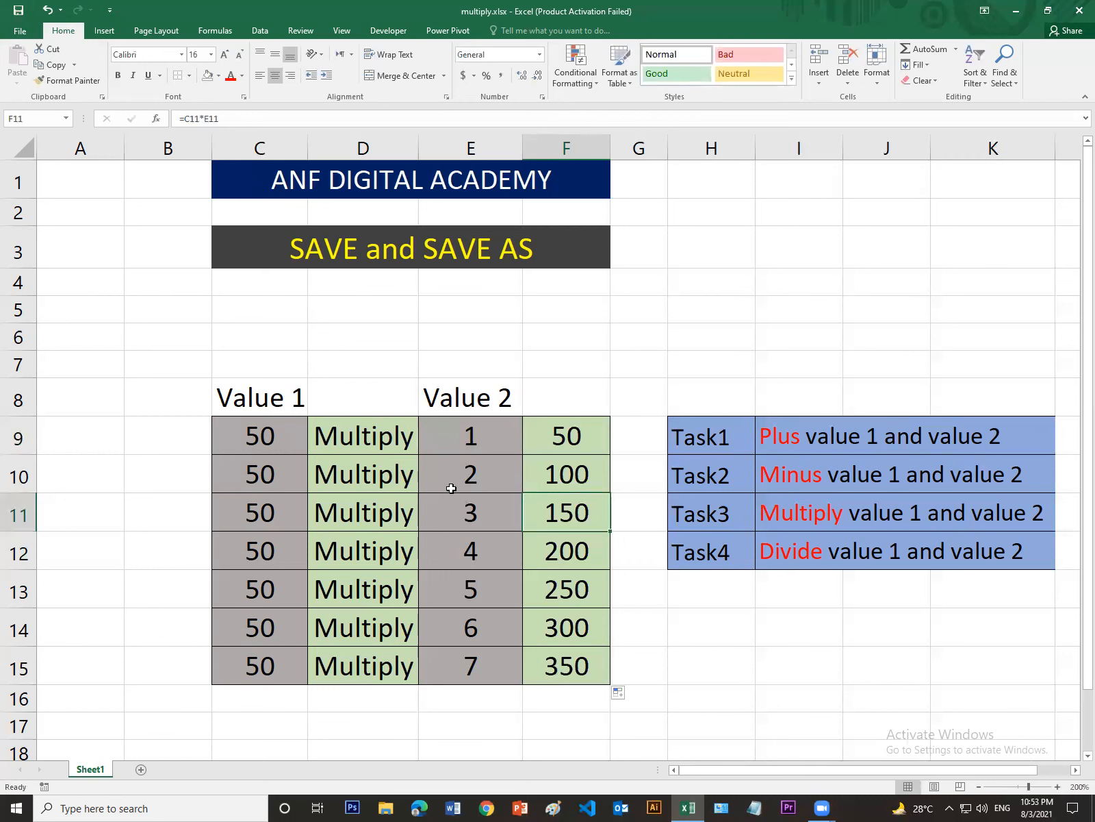
click(19, 11)
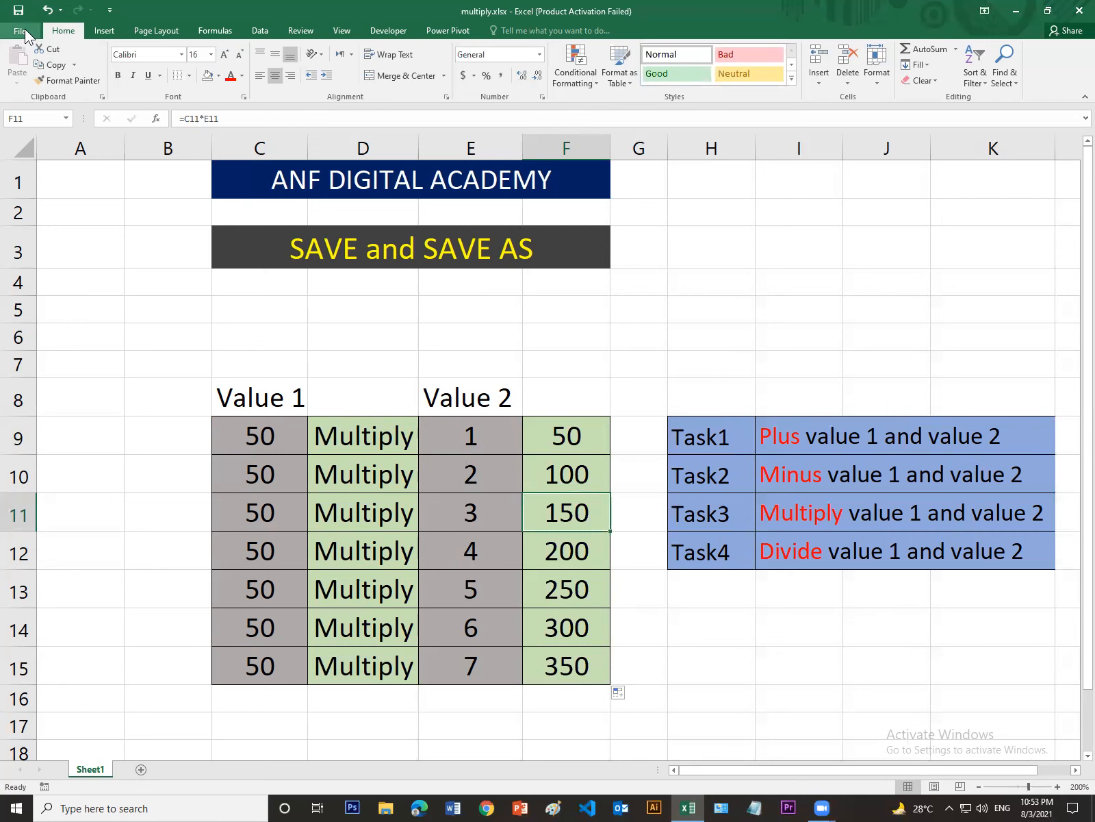
Save a copy of the workbook as divide in the Documents folder
click(25, 31)
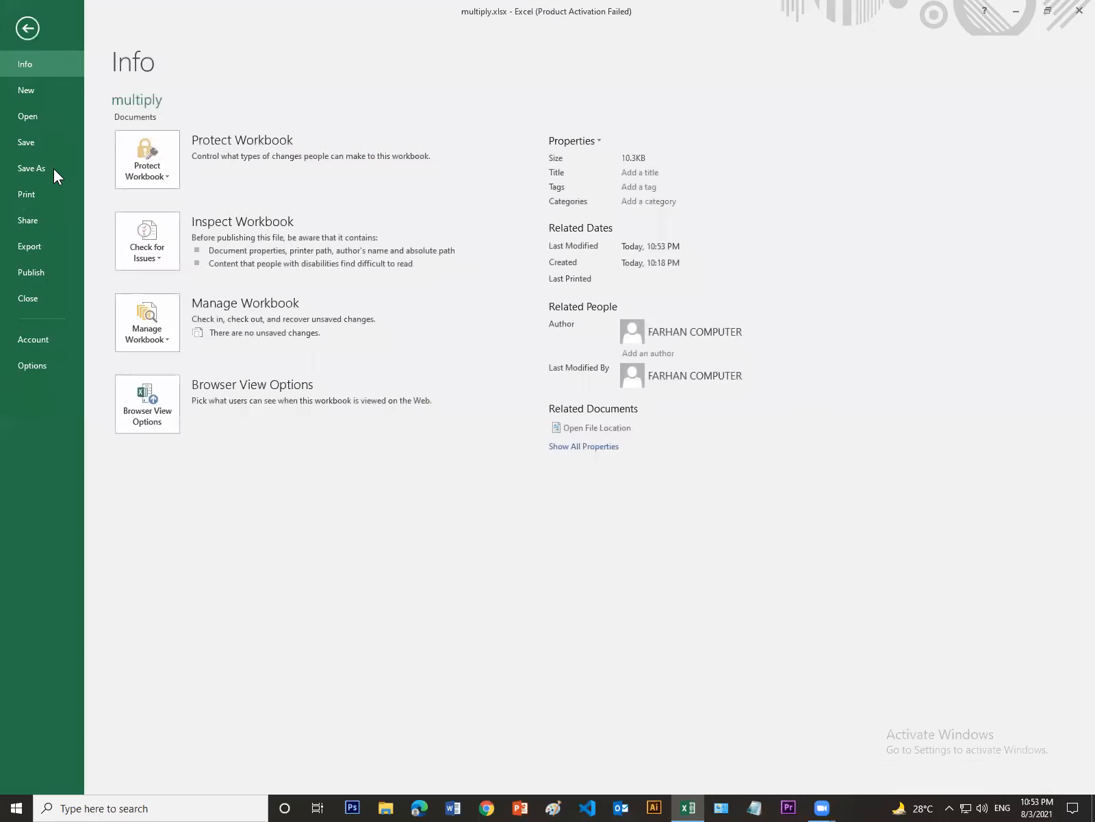
click(53, 167)
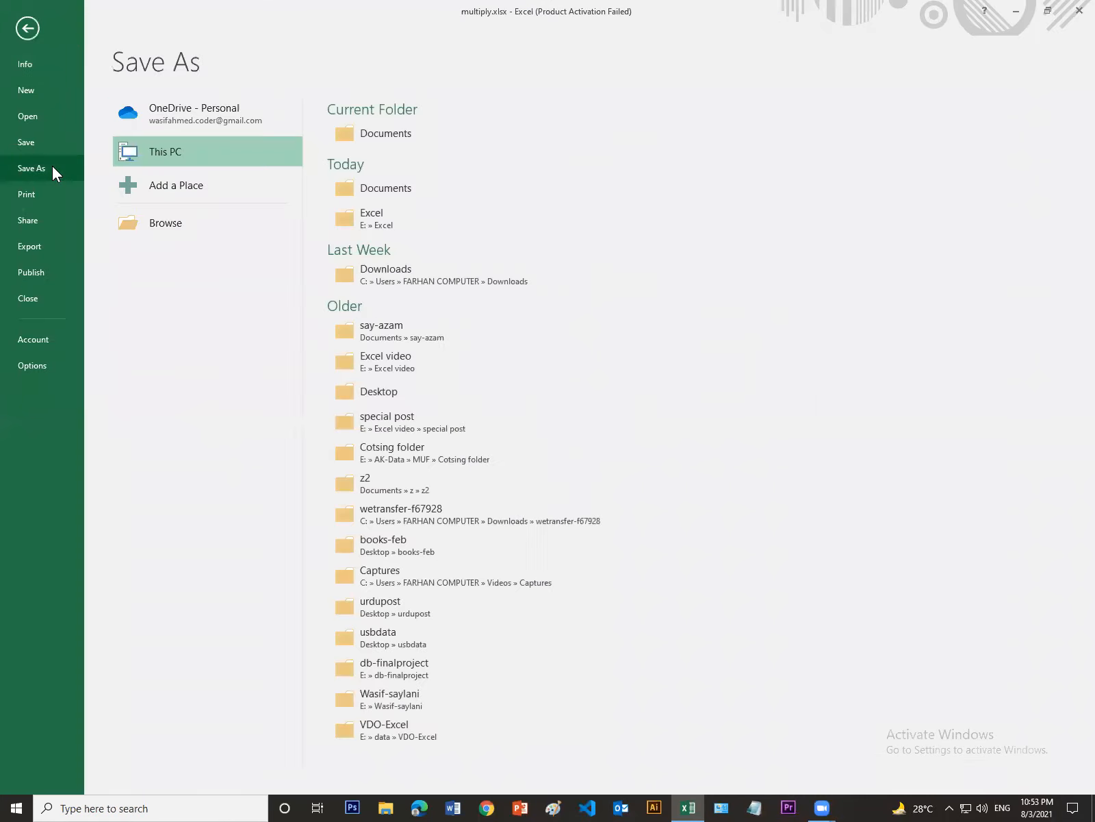
click(184, 226)
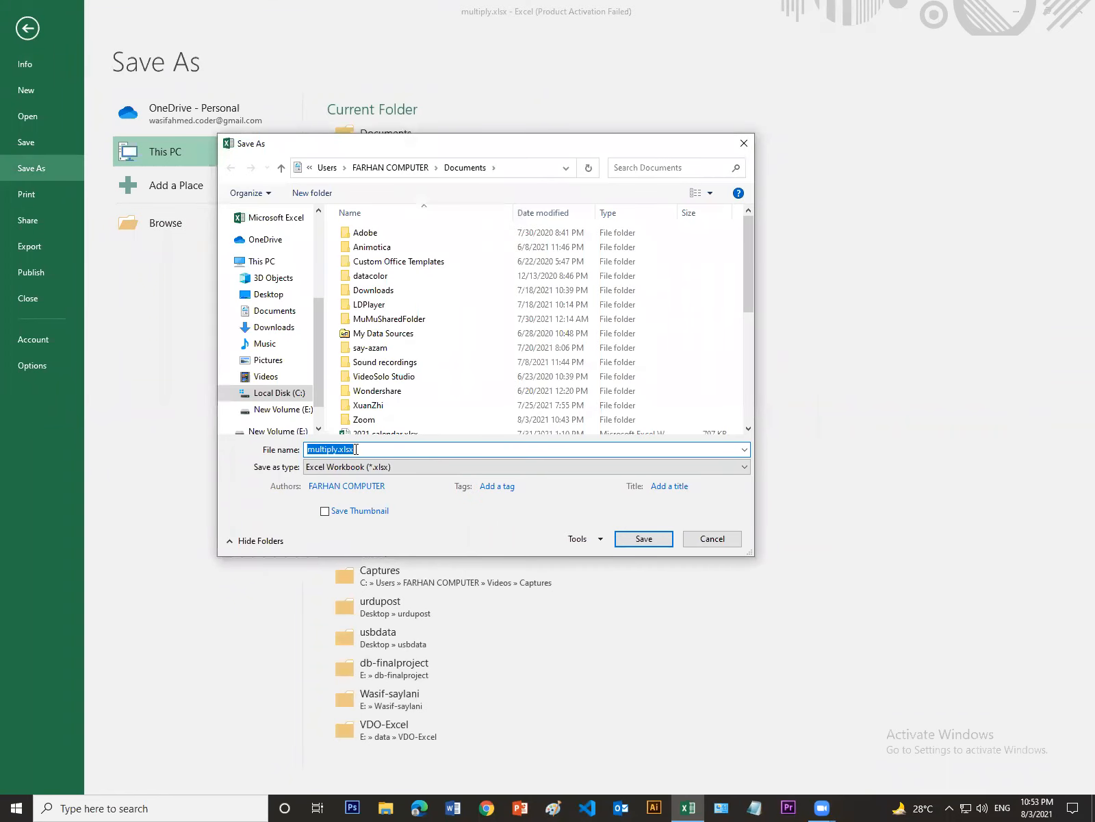
text(divide)
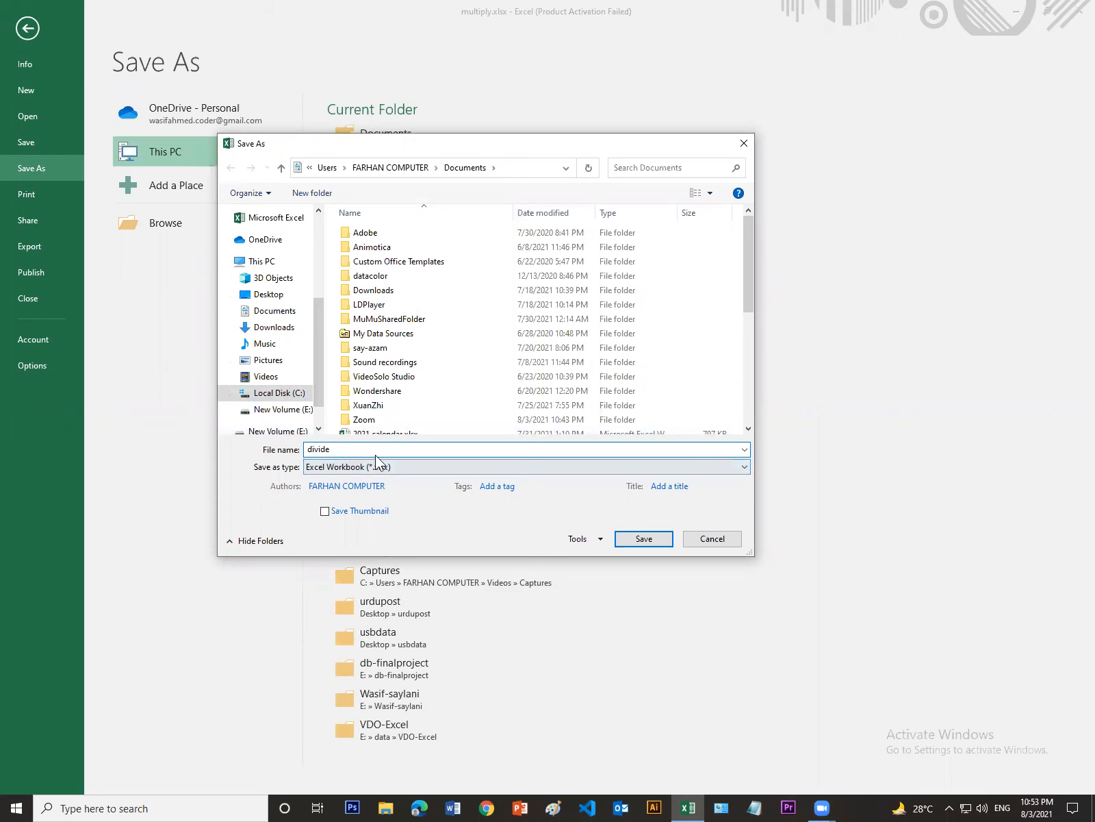
click(643, 539)
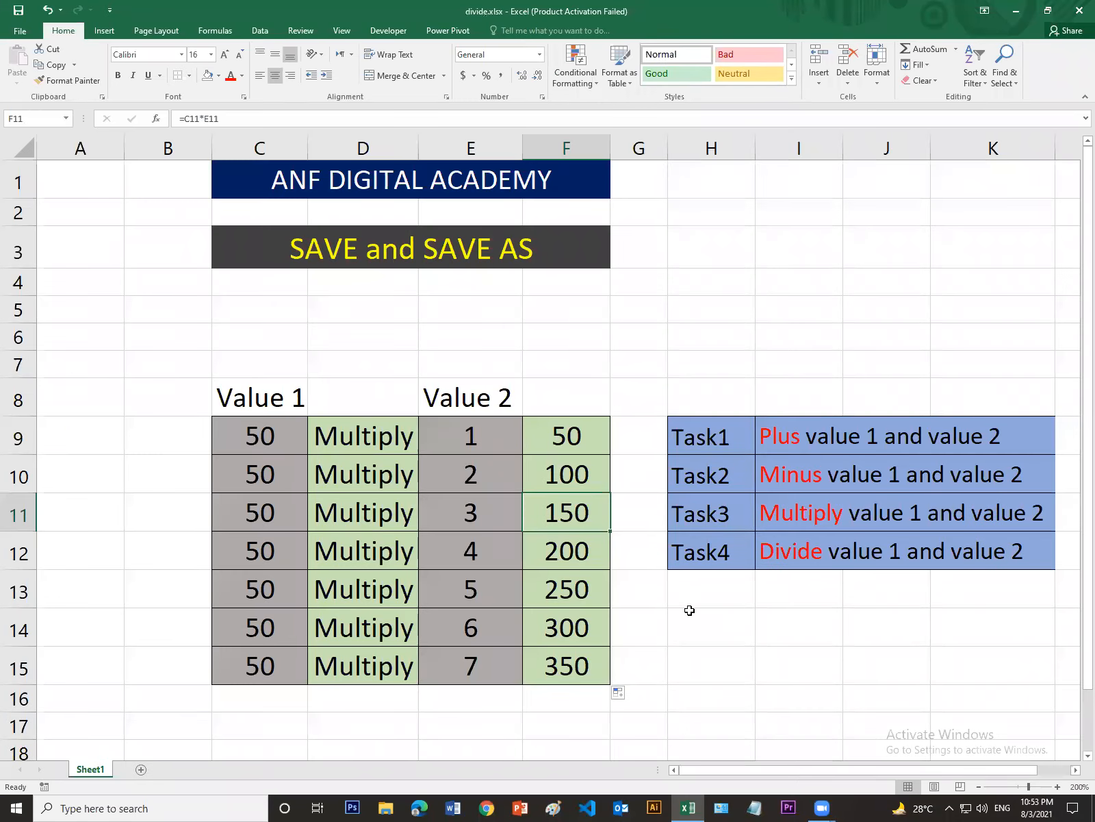
Replace the label in cell D9 with divide and fill it down through D15
click(386, 437)
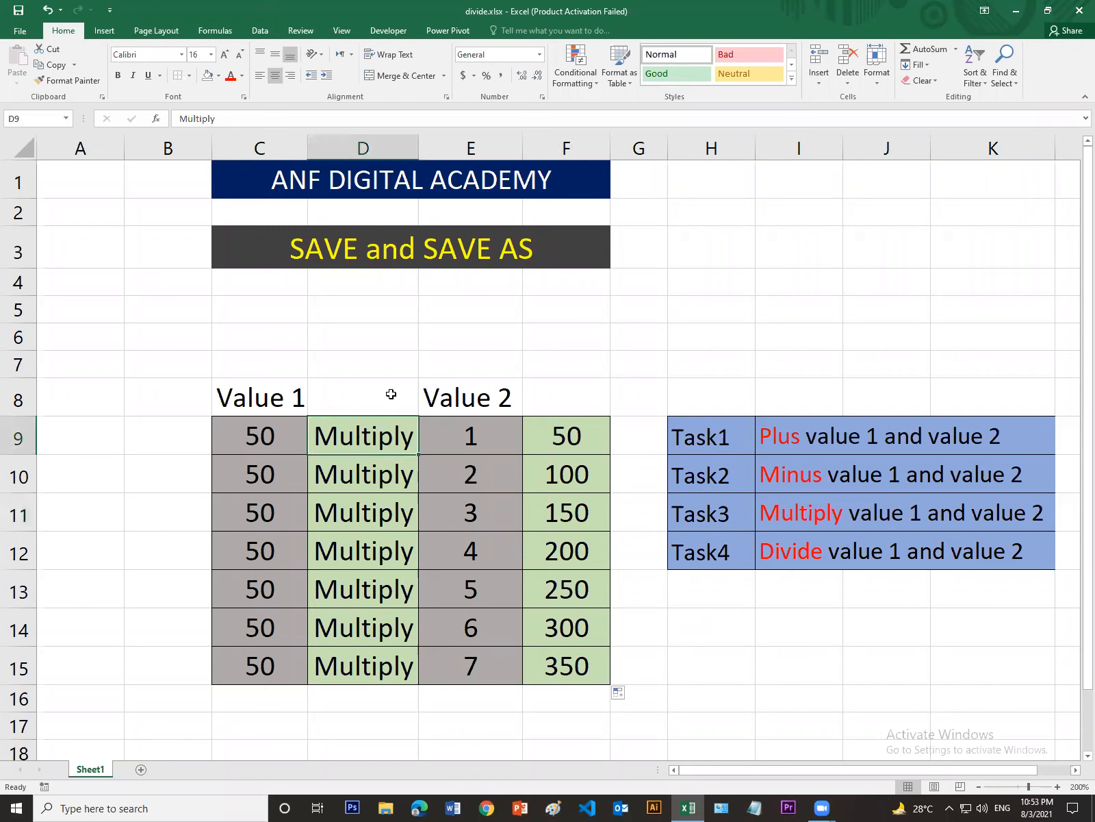
text(di)
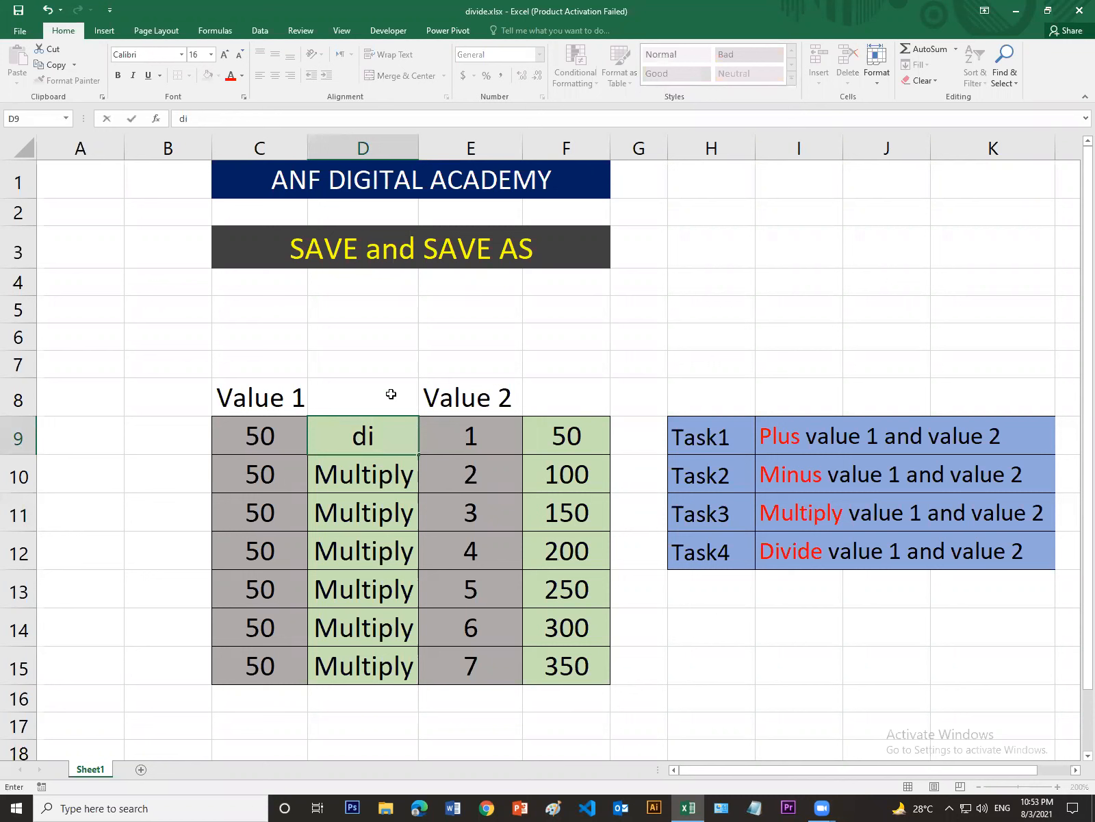
text(videw)
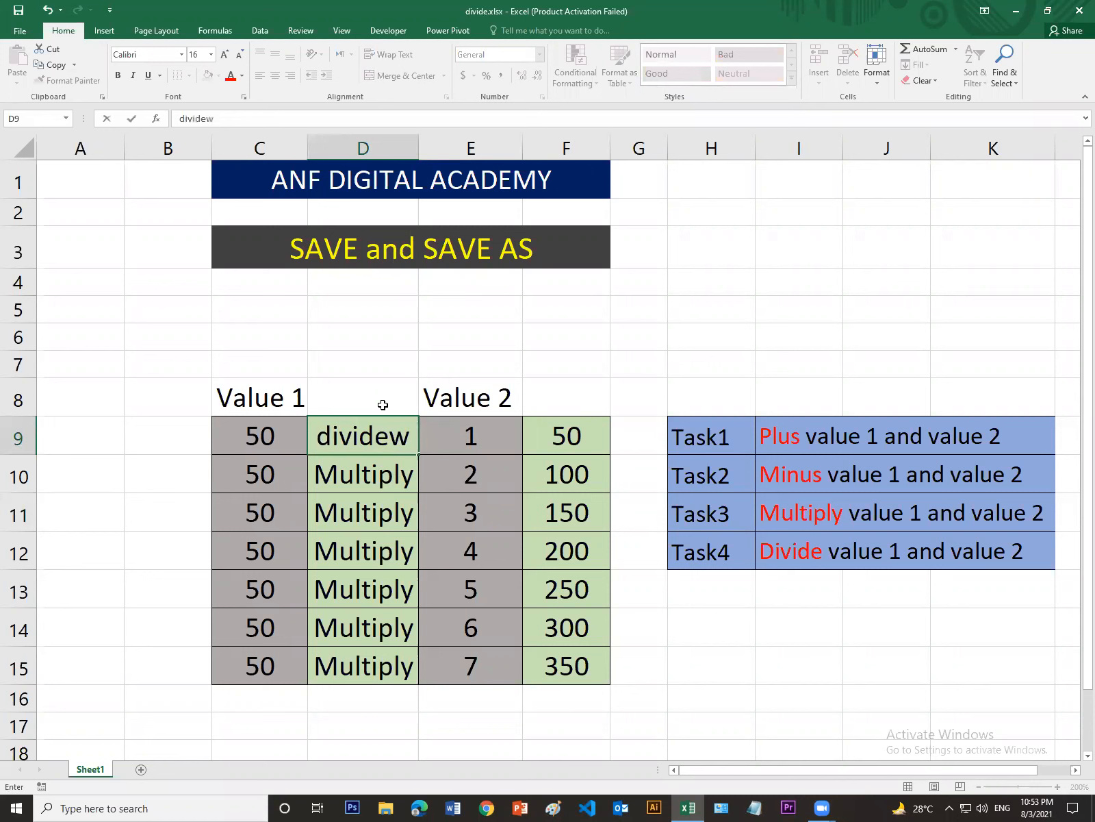
key(BackSpace)
key(Return)
click(397, 438)
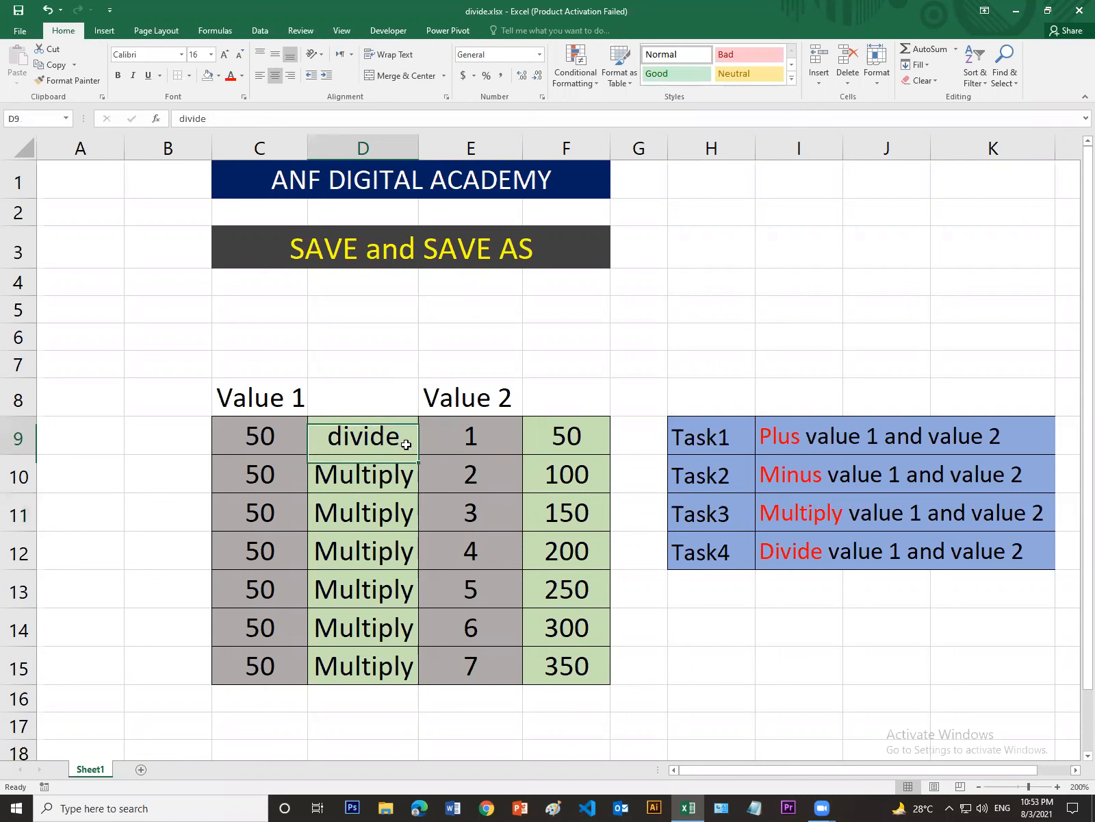
drag(419, 454, 409, 678)
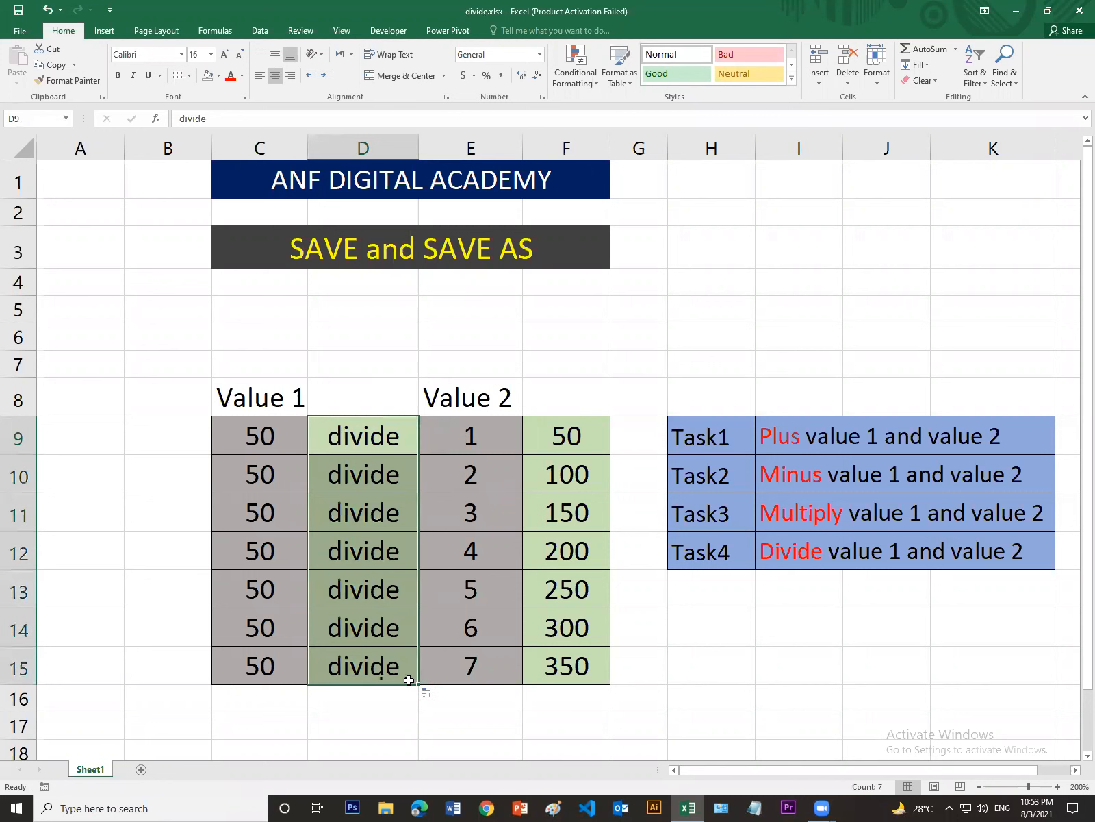
Change the formula in cell F9 to =C9/E9 to divide Value 1 by Value 2
click(575, 438)
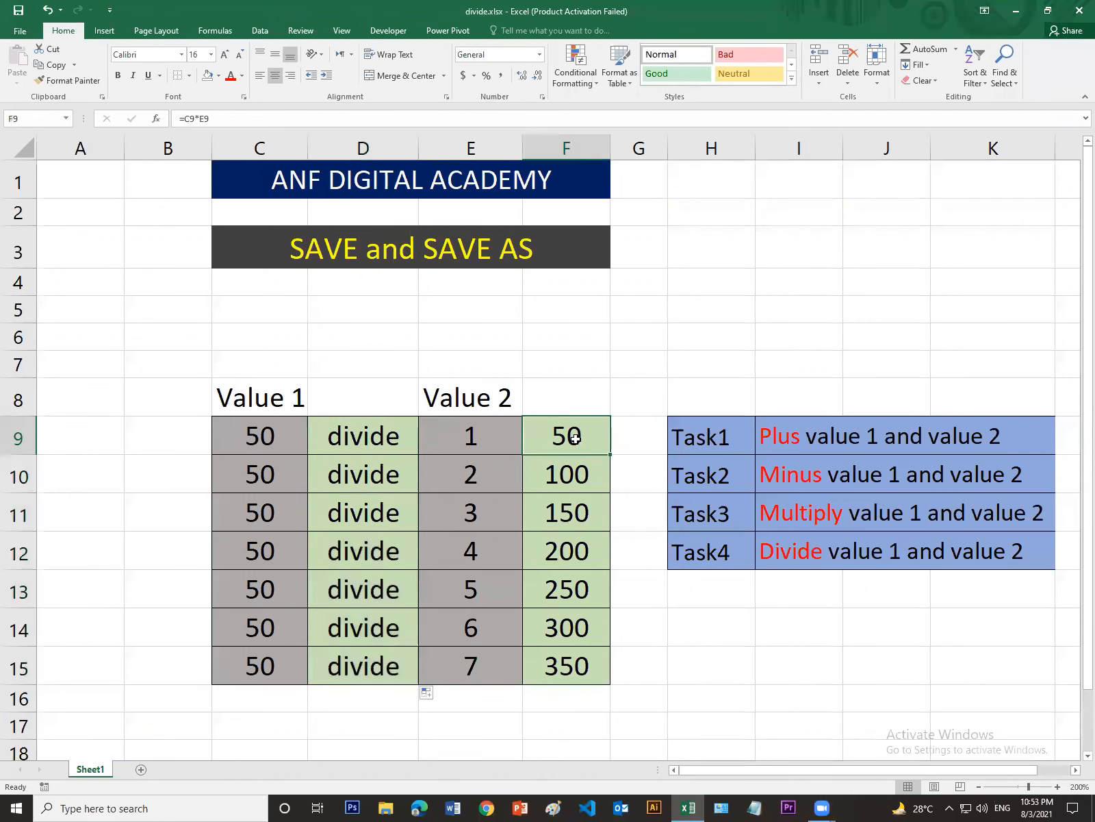
click(203, 121)
key(BackSpace)
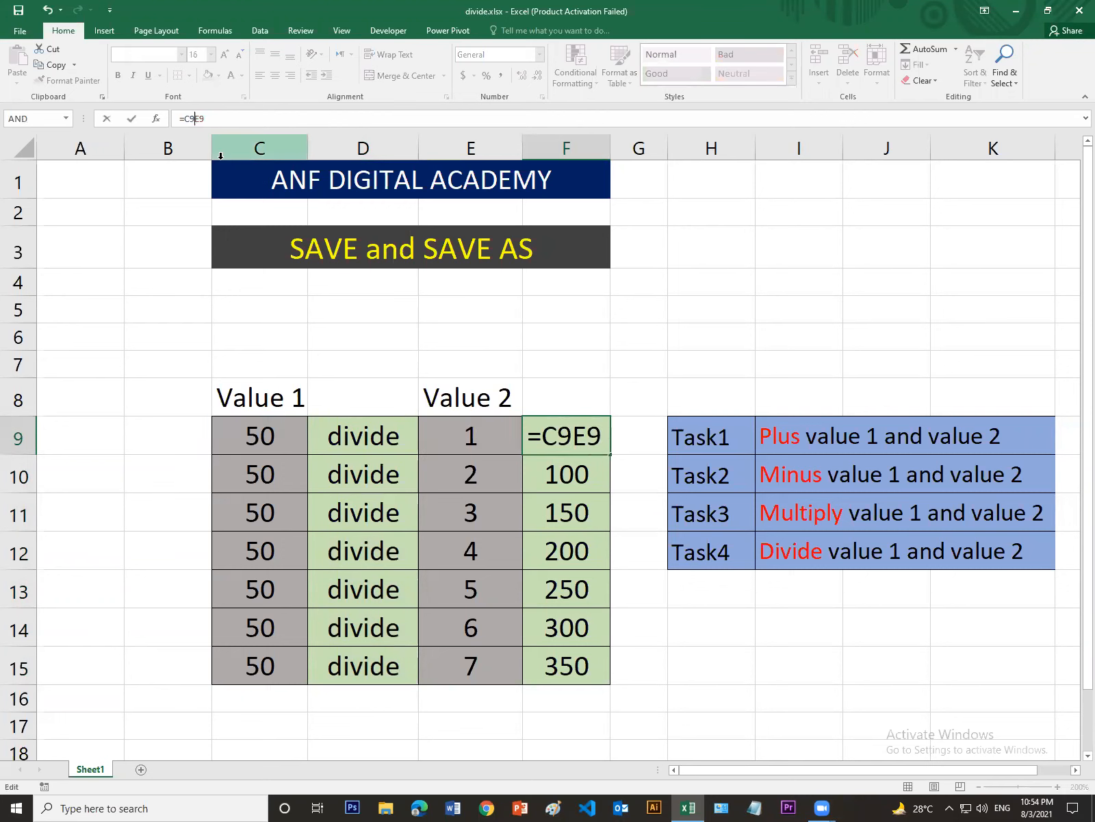
text(/)
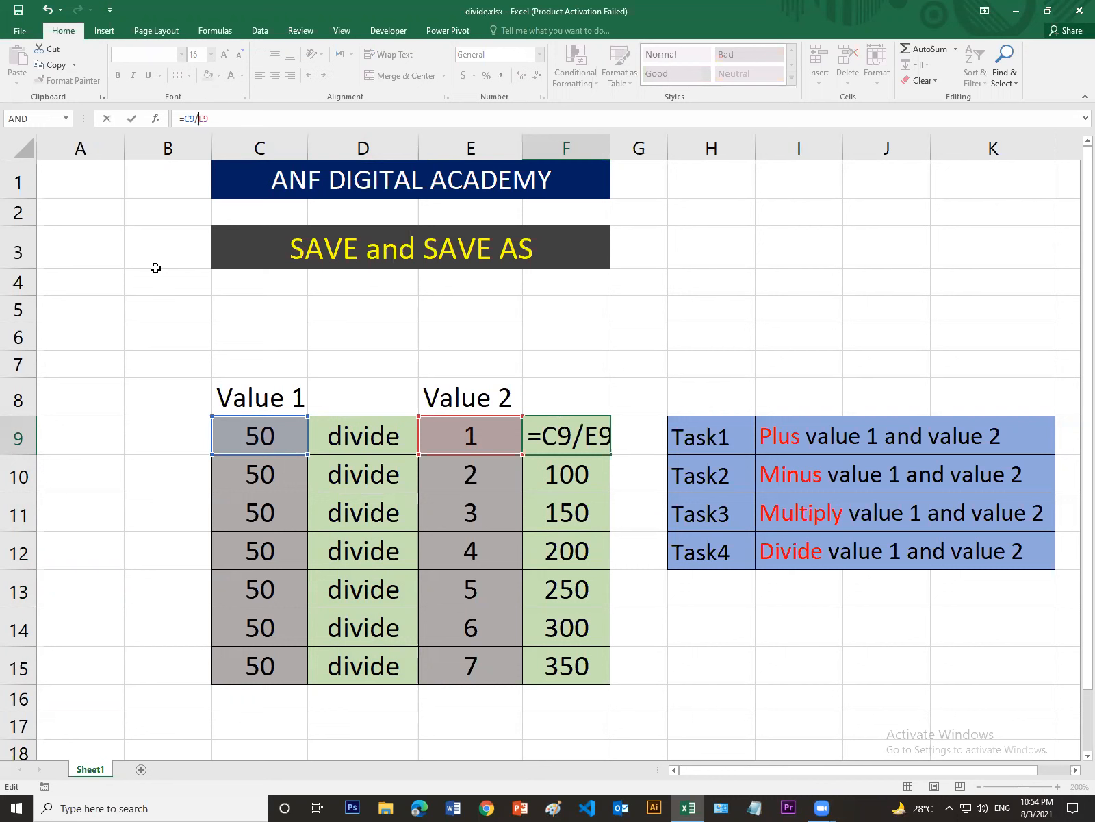
key(Return)
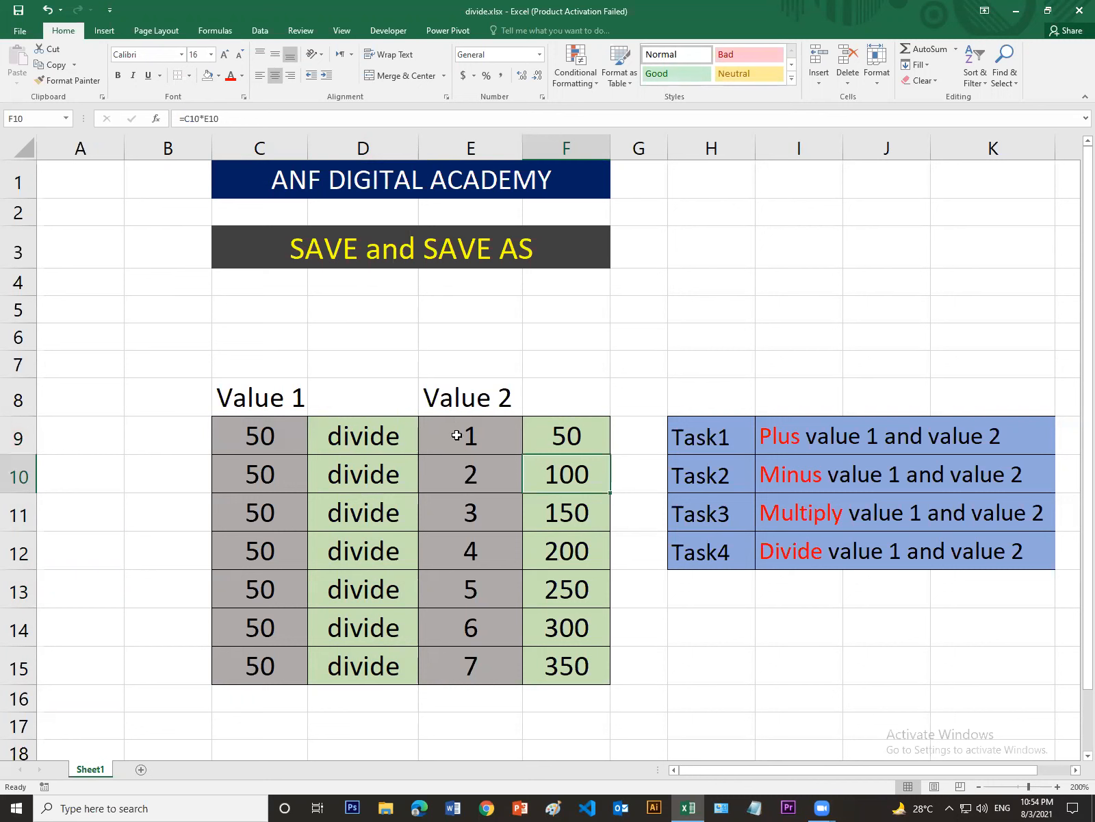
Fill the division formula from F9 down through F15
click(570, 438)
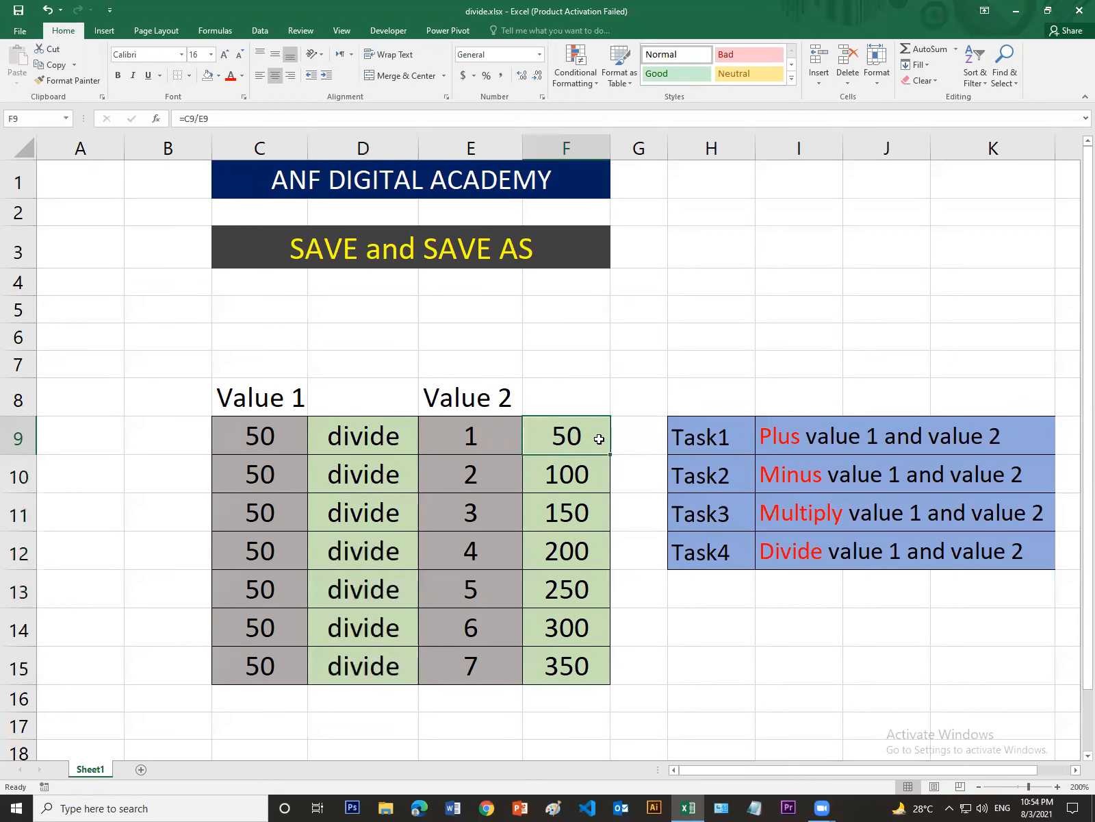
drag(610, 455, 608, 675)
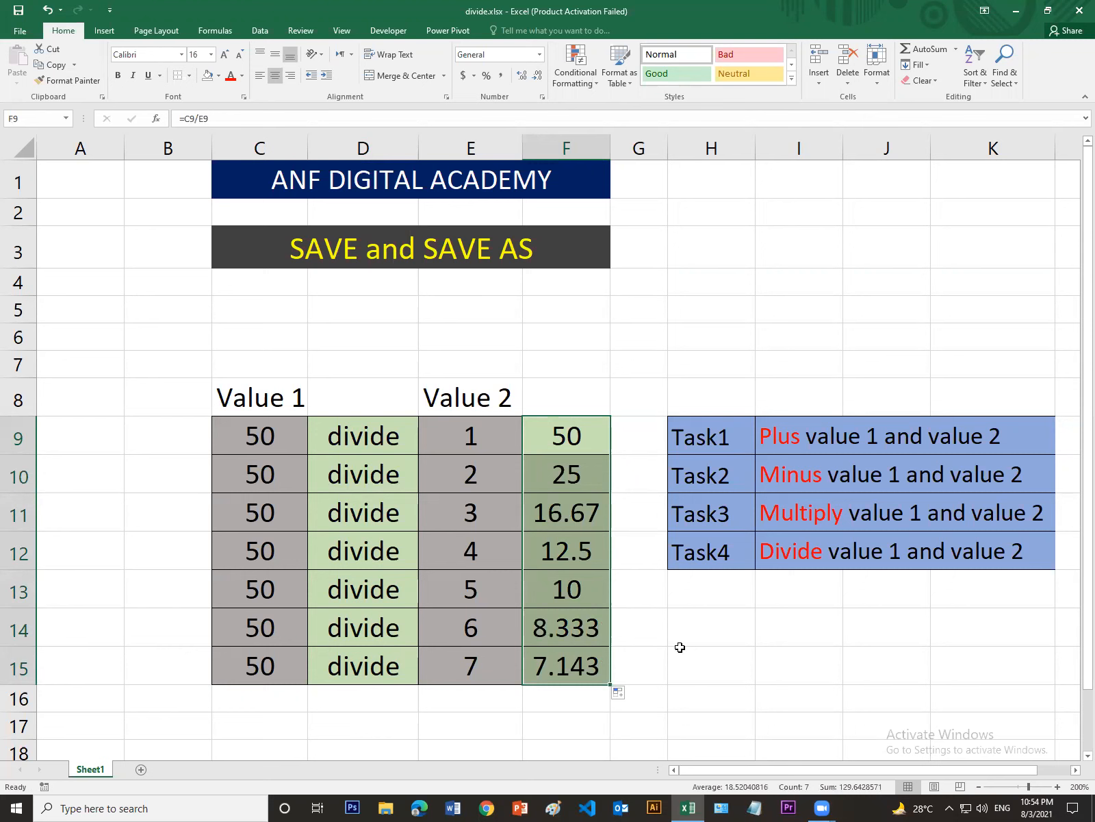
click(680, 647)
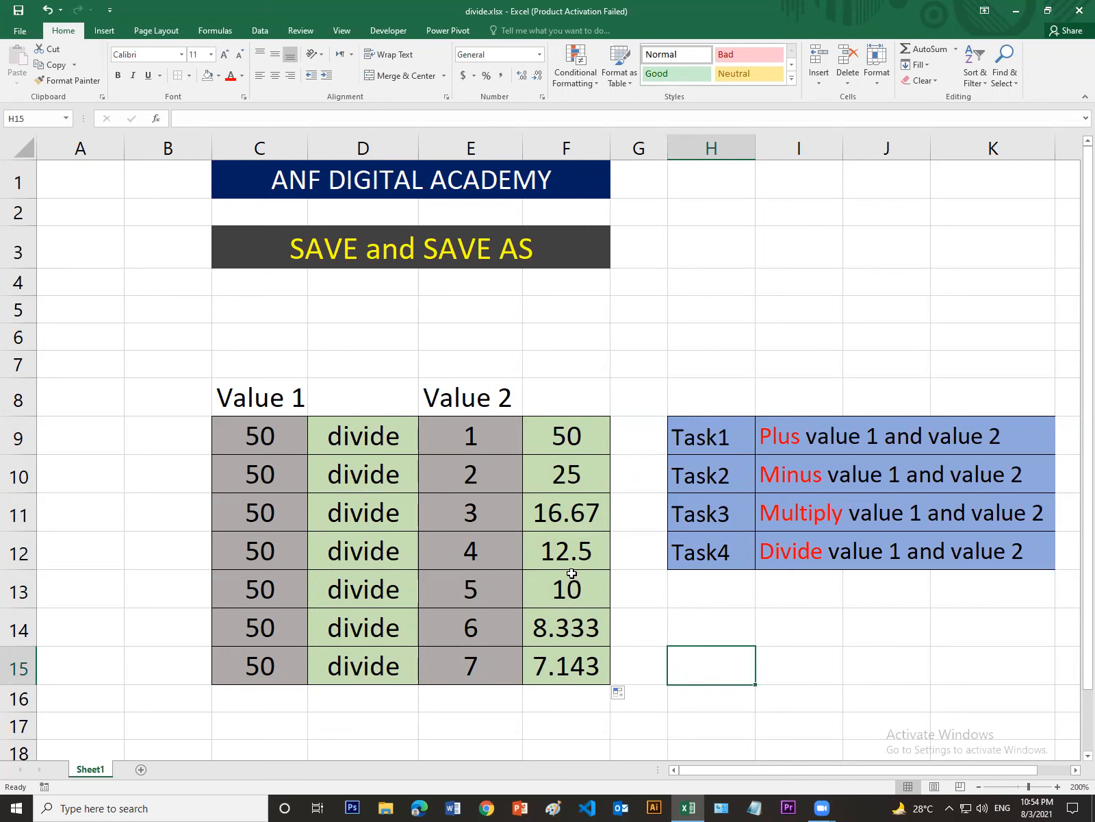
click(284, 592)
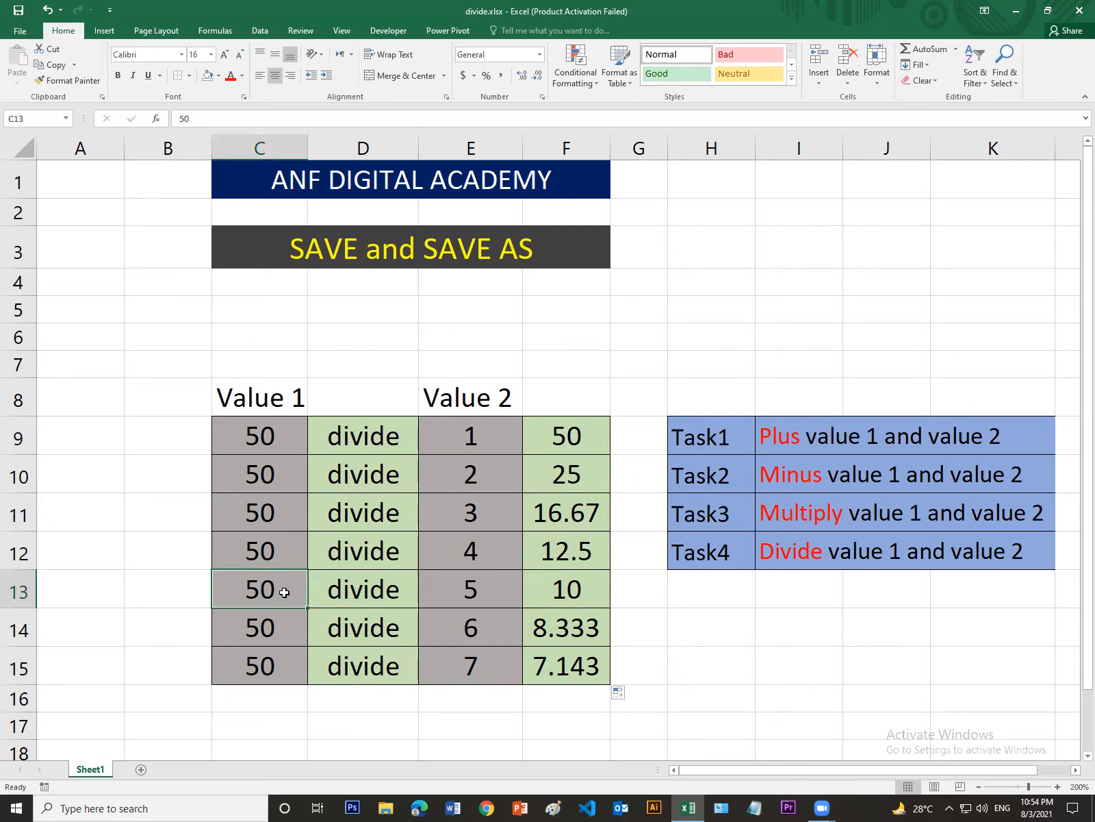
Check the division result in cell F13 and save the changes to the divide workbook
click(577, 590)
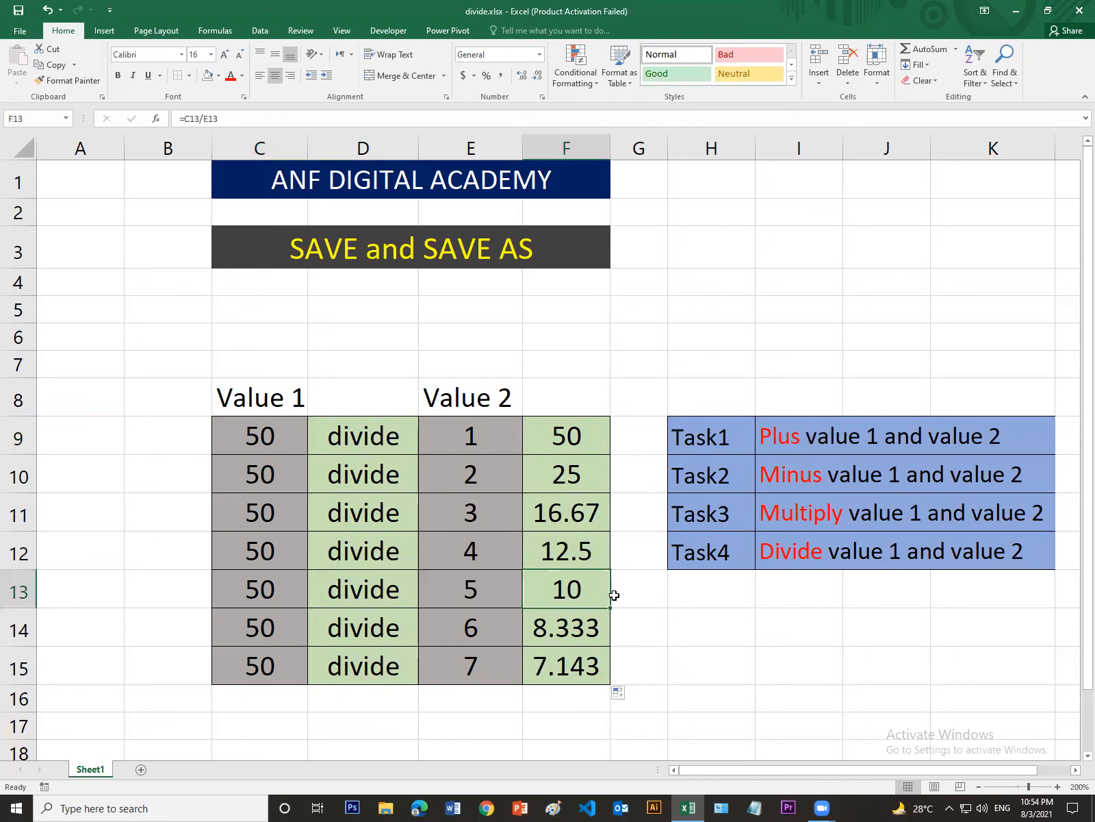
click(662, 648)
click(740, 632)
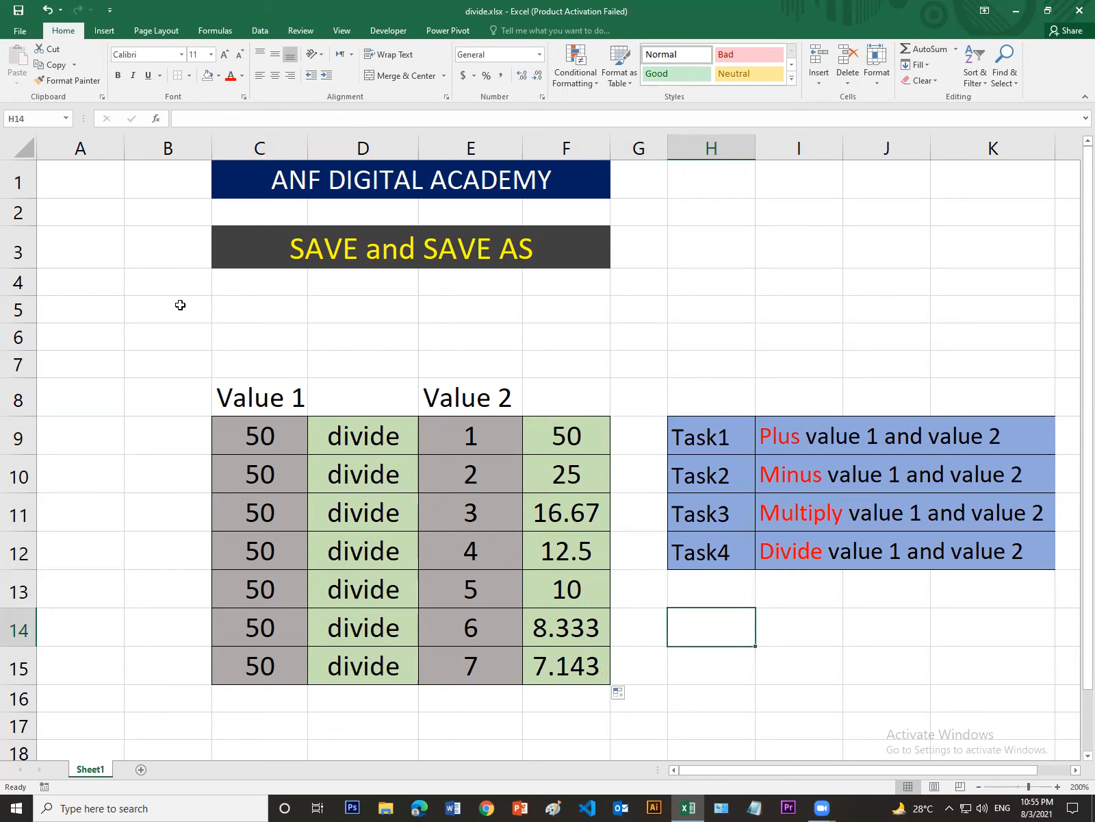
click(19, 12)
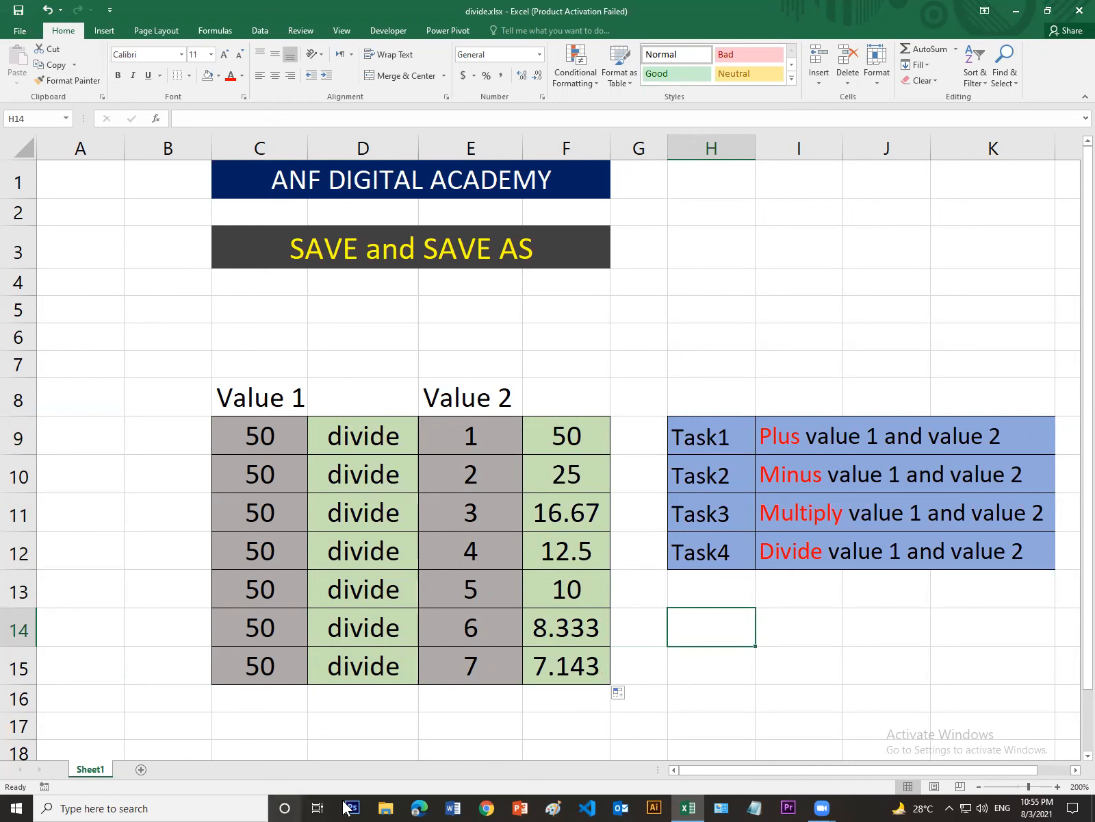
Switch to File Explorer and open minus.xlsx from the Documents folder
click(387, 808)
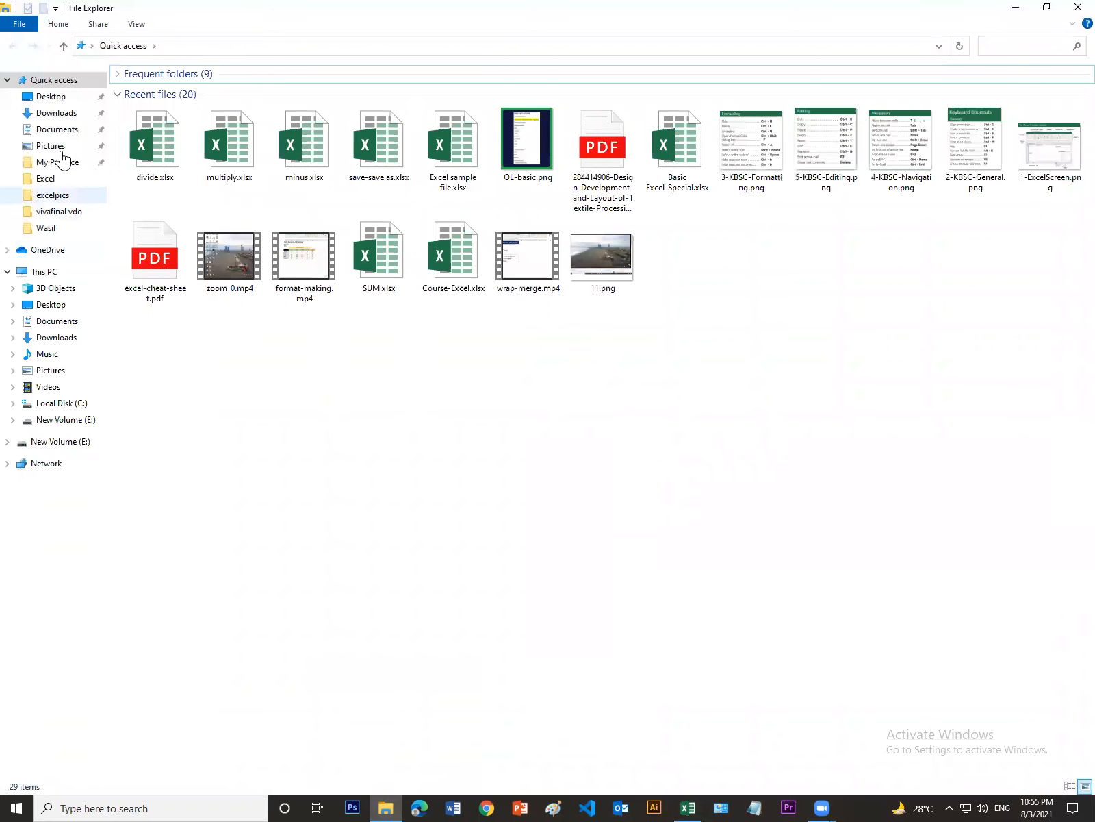
click(59, 130)
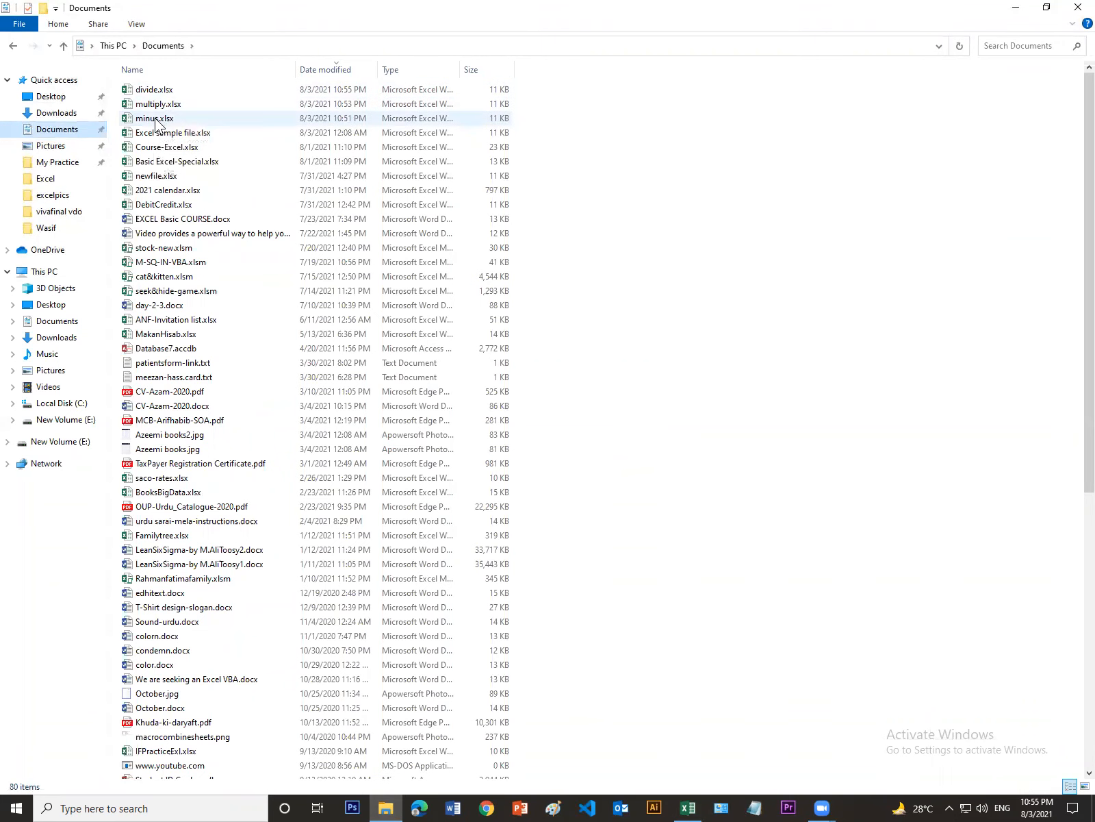
double_click(155, 119)
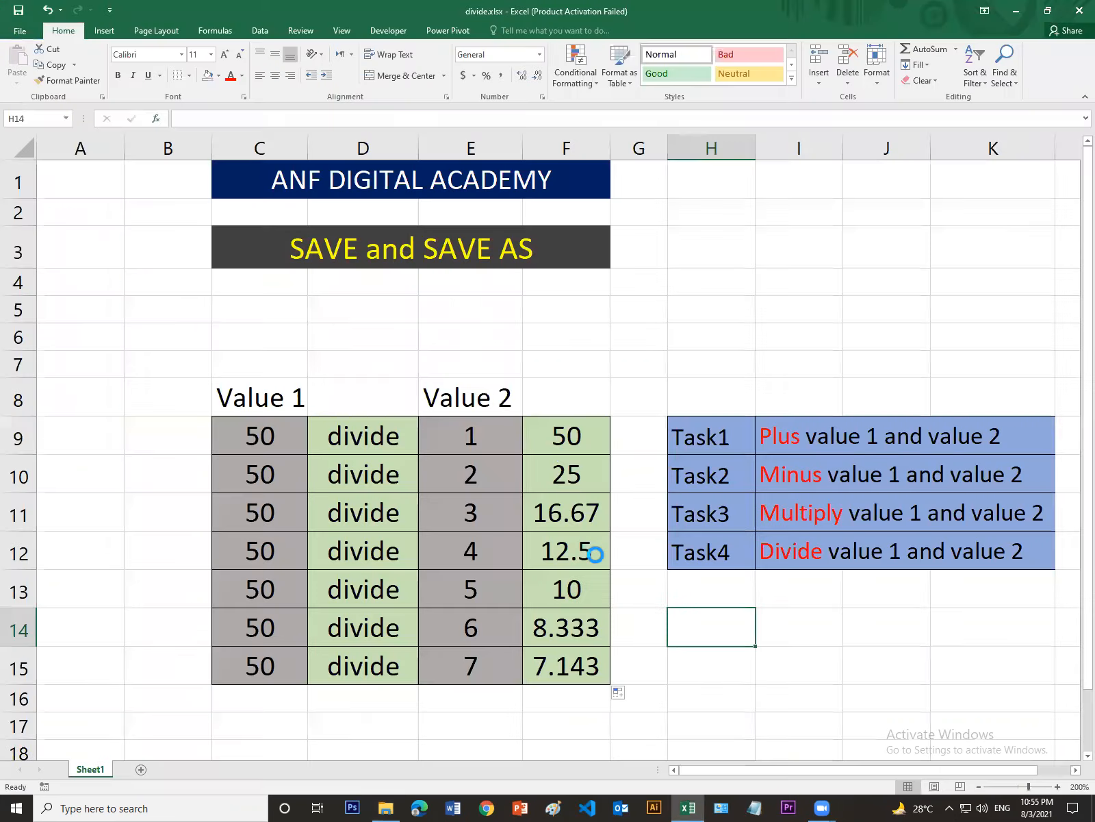